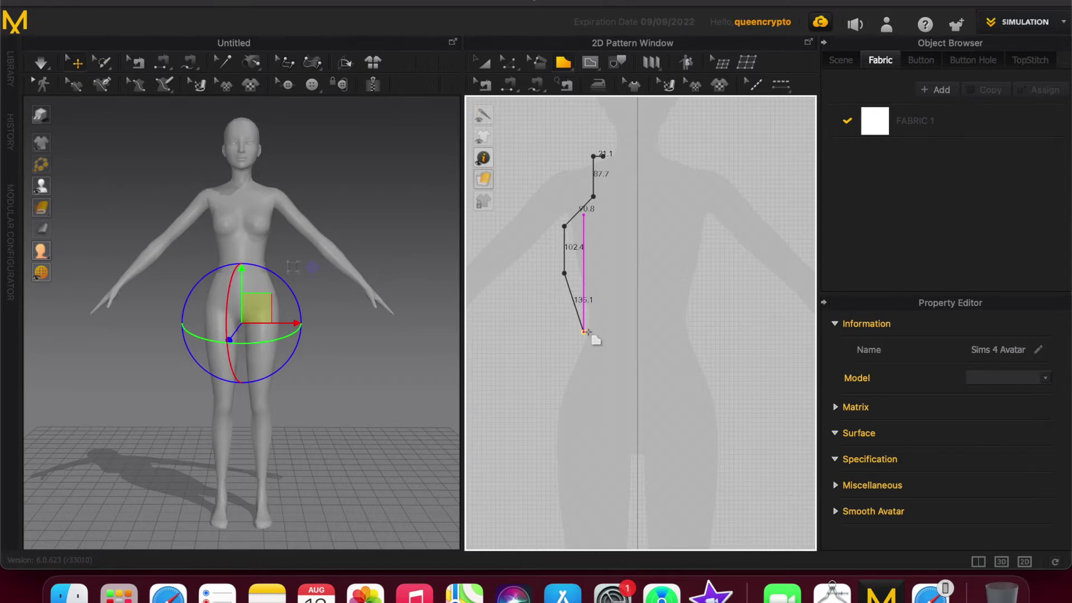
# Finish the half-dress outline with about 353 mm of straight skirt side, an about 191 mm hem, and the centre edge, closing it at the strap
pyautogui.click(584, 338)
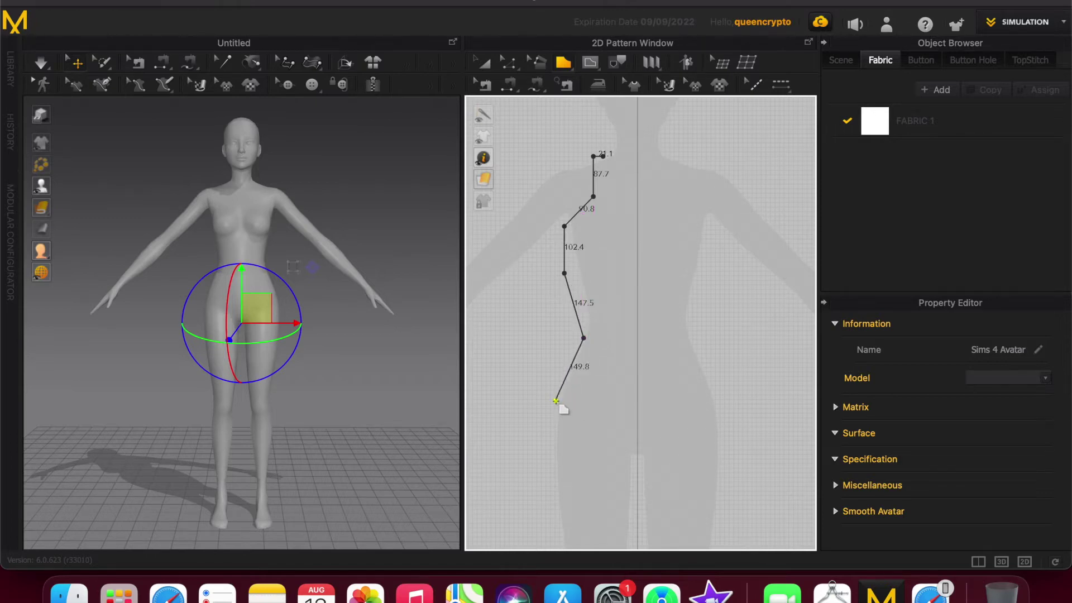
pyautogui.scroll(-2, 548, 226)
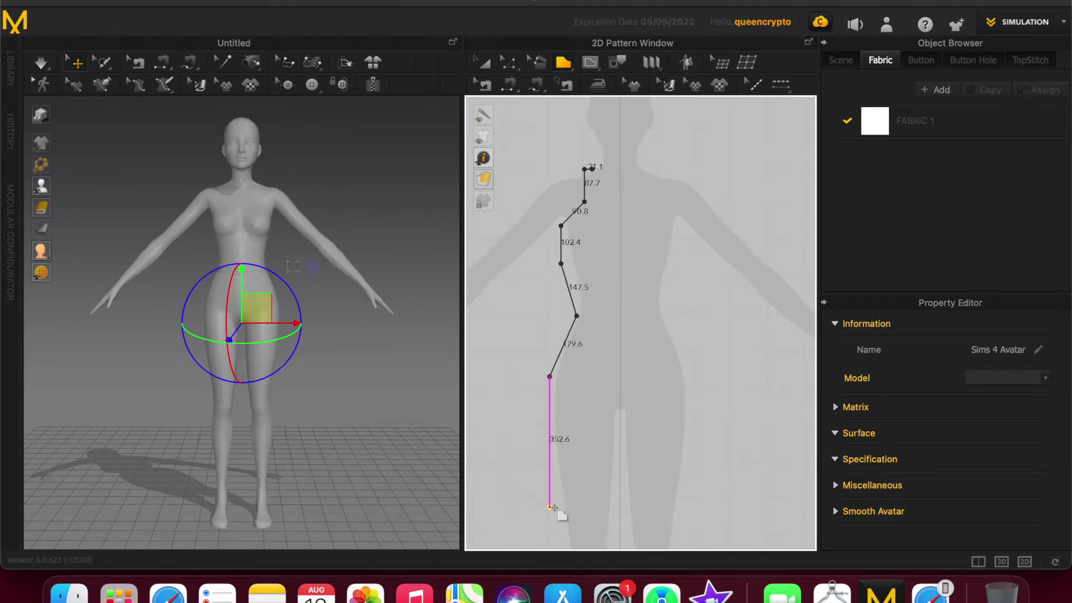
pyautogui.click(621, 507)
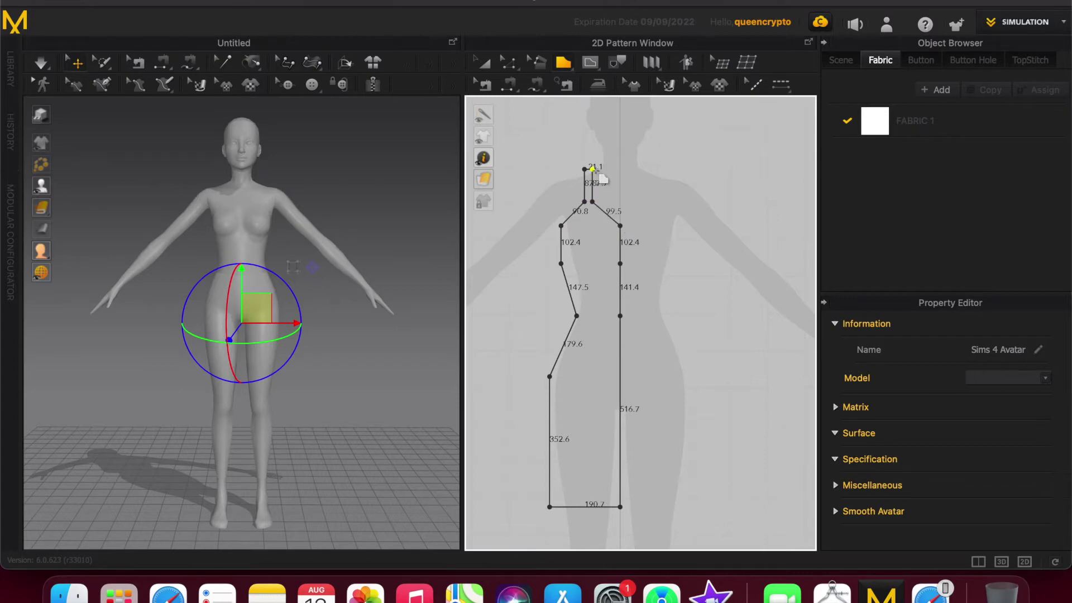
pyautogui.click(593, 169)
# Delete the two extra points on the half-dress's centre edge and unfold the pattern along that edge
pyautogui.click(624, 313)
pyautogui.click(621, 317)
pyautogui.press('Delete')
pyautogui.click(621, 264)
pyautogui.press('Delete')
pyautogui.rightClick(621, 270)
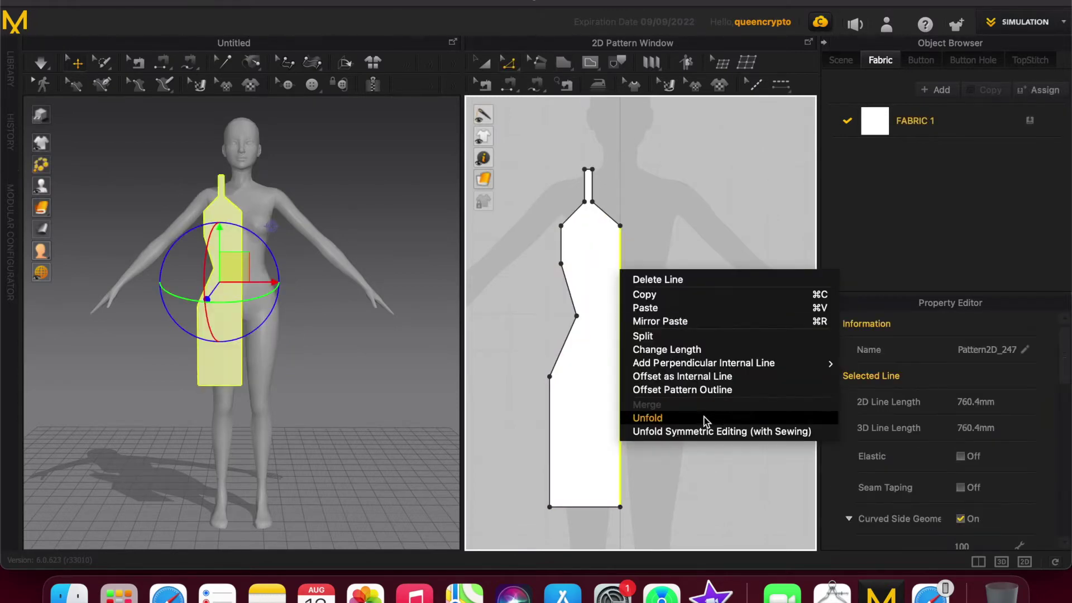
pyautogui.click(646, 419)
# Add two horizontal internal lines across the bodice, at the underbust corners and at the armpit corners, each about 320 mm long
pyautogui.scroll(2, 638, 290)
pyautogui.click(590, 62)
pyautogui.click(543, 255)
pyautogui.doubleClick(699, 254)
pyautogui.click(699, 205)
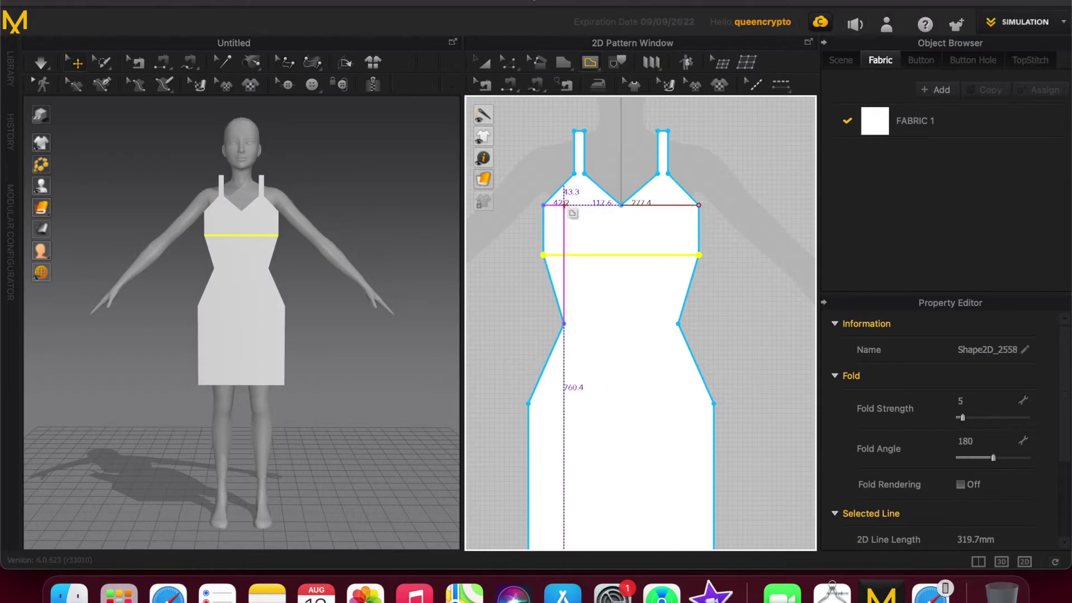
pyautogui.doubleClick(543, 205)
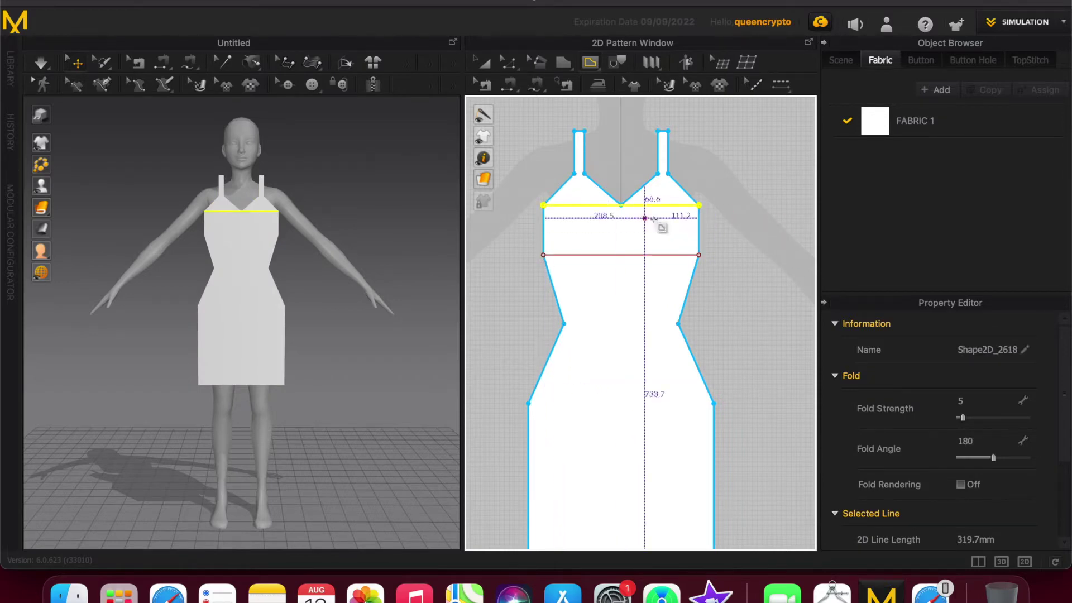
# Move the upper internal line slightly below the point of the V neckline
pyautogui.scroll(5, 635, 218)
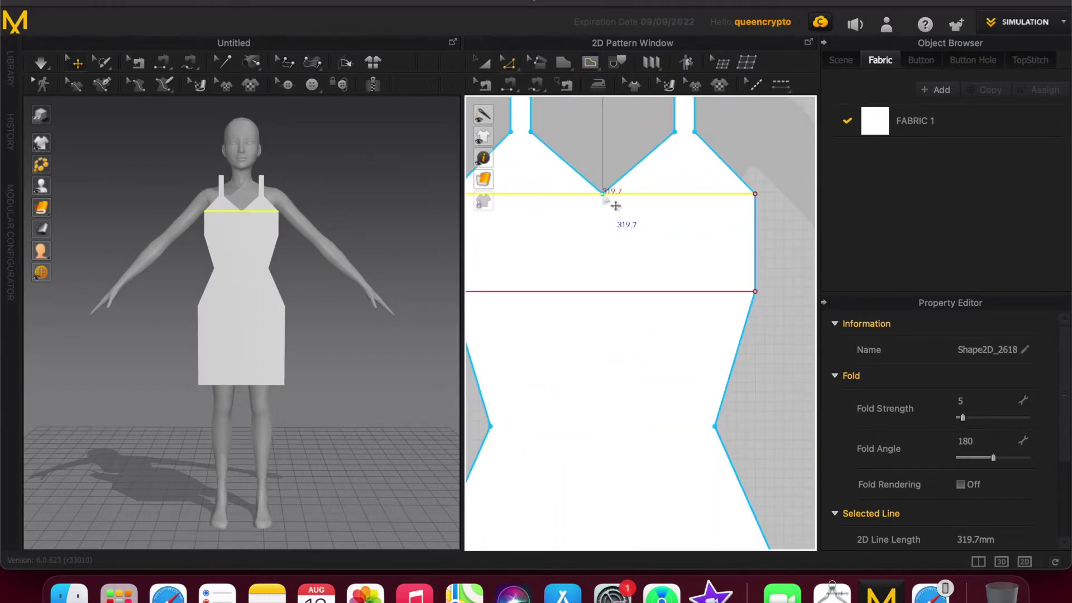
pyautogui.scroll(3, 615, 205)
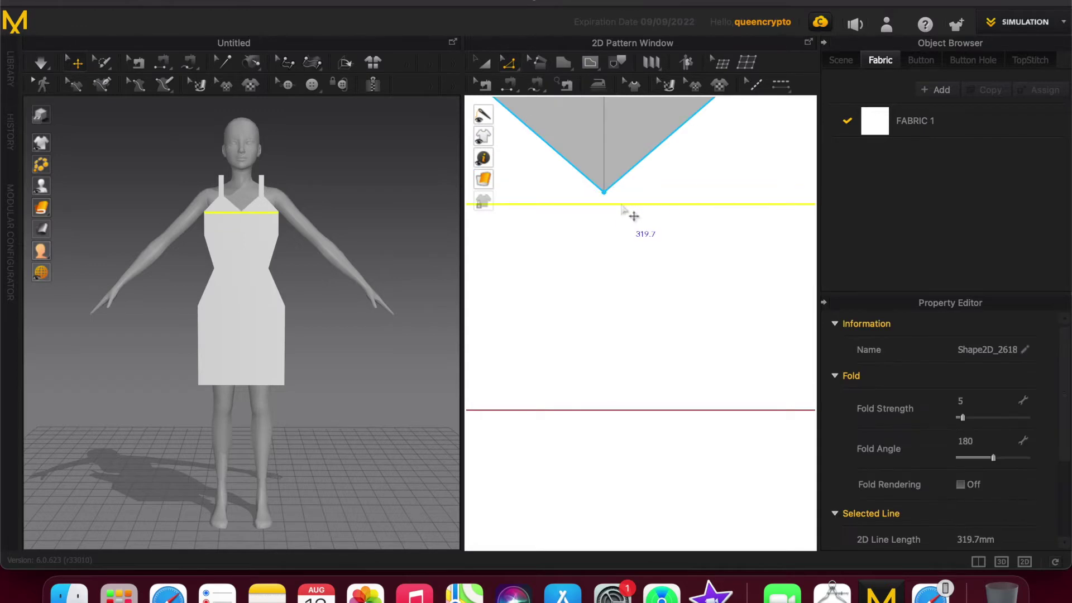
pyautogui.scroll(-8, 620, 207)
pyautogui.scroll(3, 581, 134)
pyautogui.click(569, 143)
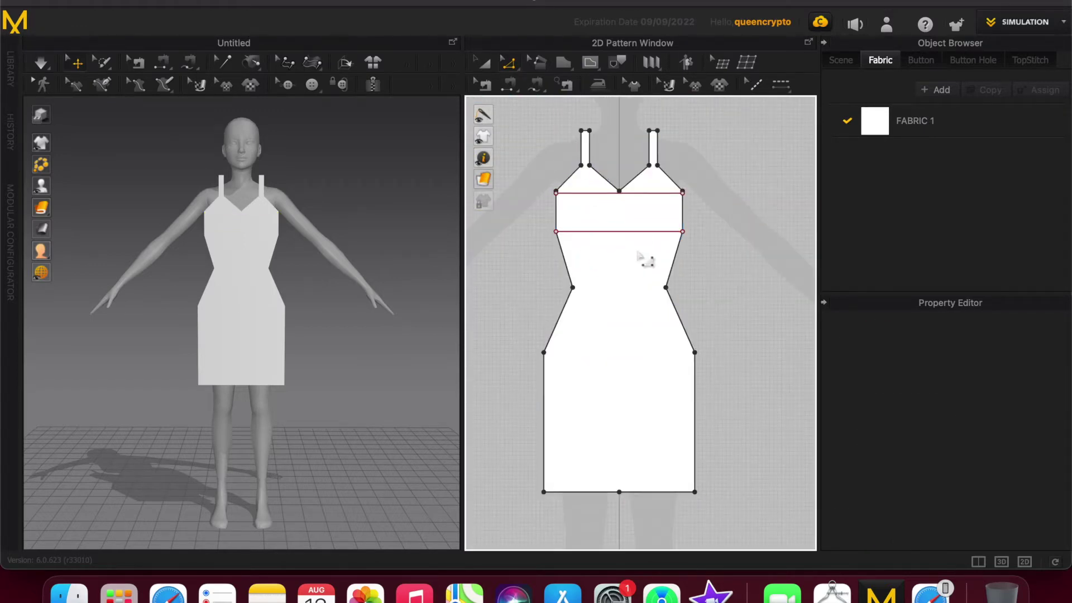
# Duplicate the whole dress front and place the copy beside the original pattern
pyautogui.press('a')
pyautogui.click(636, 253)
pyautogui.press('super+c')
pyautogui.press('super+v')
pyautogui.click(790, 314)
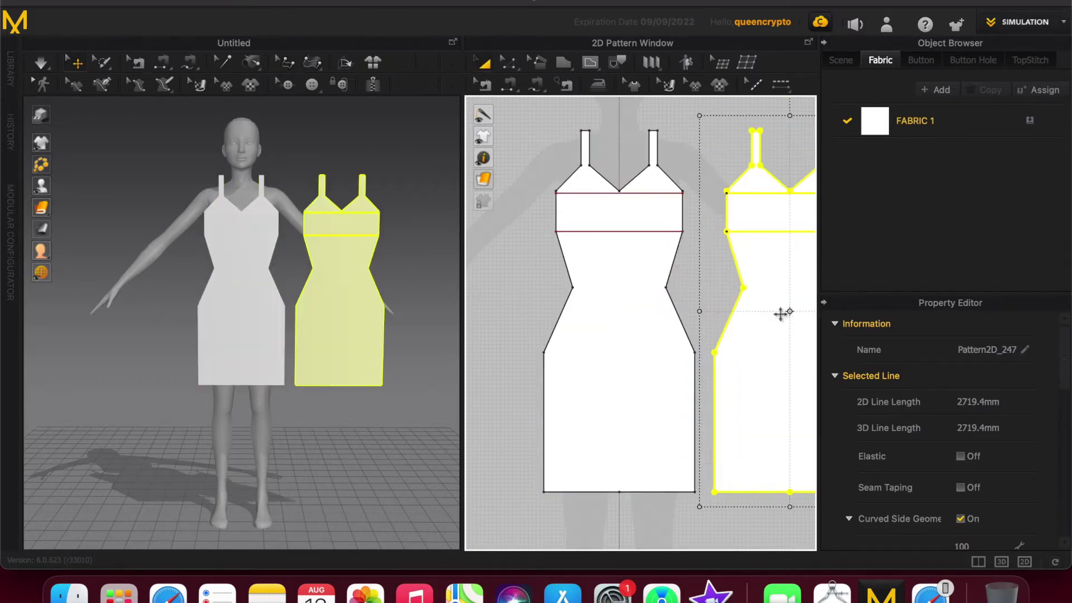
# Flip the copied dress piece and move it behind the avatar to serve as the back
pyautogui.rightClick(406, 323)
pyautogui.click(421, 307)
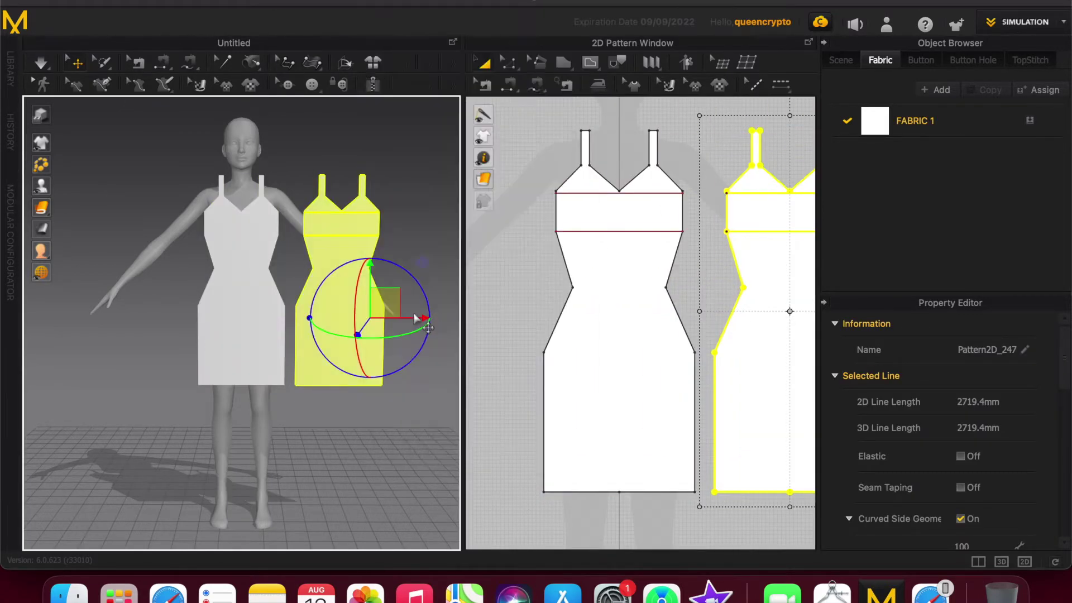
pyautogui.moveTo(377, 318); pyautogui.dragTo(277, 363, button='right')
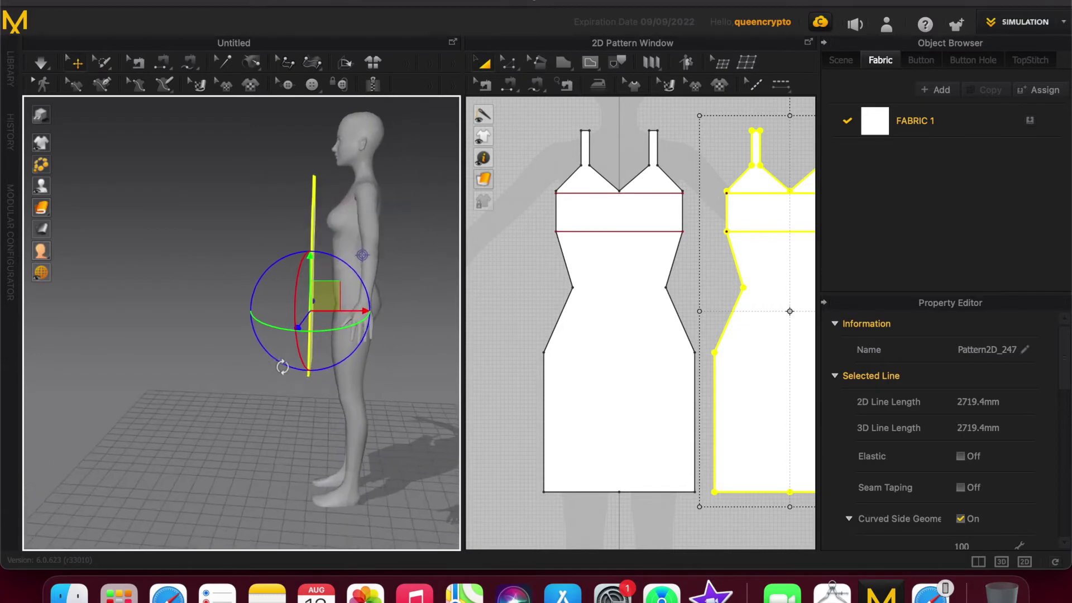
pyautogui.moveTo(343, 312); pyautogui.dragTo(422, 324)
pyautogui.moveTo(260, 369); pyautogui.dragTo(308, 353, button='right')
pyautogui.click(315, 342)
pyautogui.moveTo(259, 399); pyautogui.dragTo(455, 263, button='right')
pyautogui.scroll(-5, 636, 269)
pyautogui.scroll(5, 719, 258)
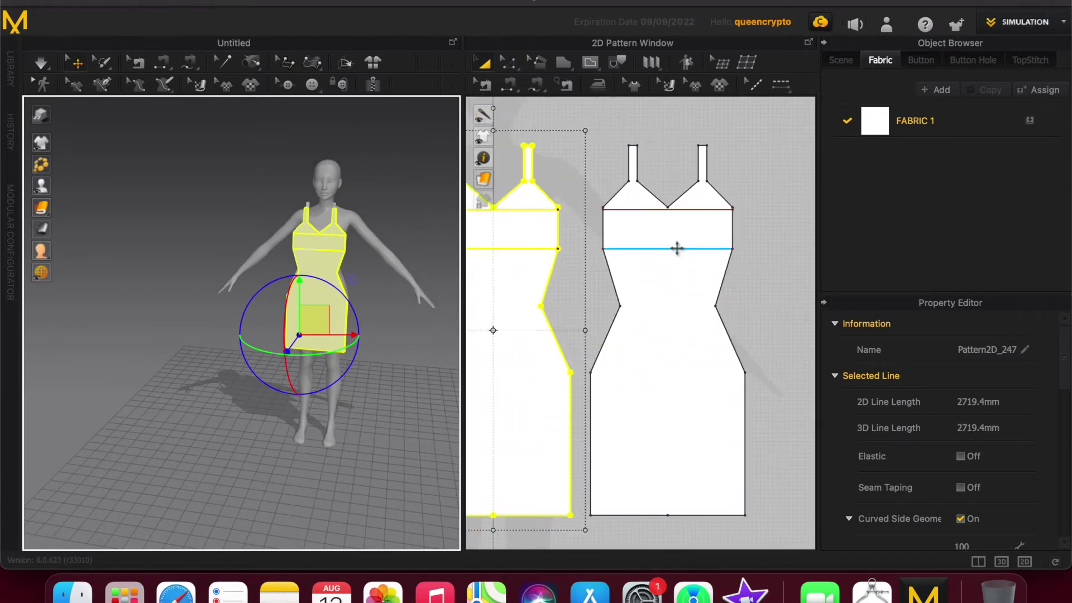
# Delete both internal lines from the back piece
pyautogui.click(678, 248)
pyautogui.press('Delete')
pyautogui.click(684, 209)
pyautogui.press('Delete')
# Raise the centre point of the back's V neckline until the edge is straight between the strap bases
pyautogui.click(670, 208)
pyautogui.press('z')
pyautogui.click(669, 204)
pyautogui.moveTo(680, 194); pyautogui.dragTo(678, 197)
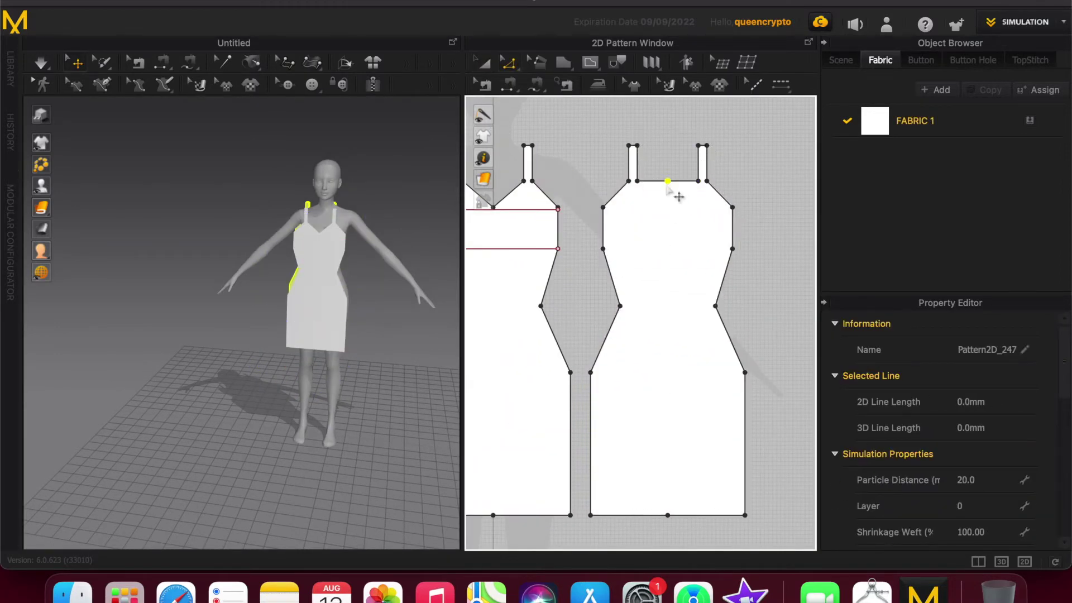
# Sew the tops of both front straps to the matching back straps with segment sewing
pyautogui.scroll(2, 396, 290)
pyautogui.moveTo(386, 293); pyautogui.dragTo(339, 410, button='middle')
pyautogui.scroll(10, 339, 411)
pyautogui.moveTo(340, 412); pyautogui.dragTo(403, 452, button='right')
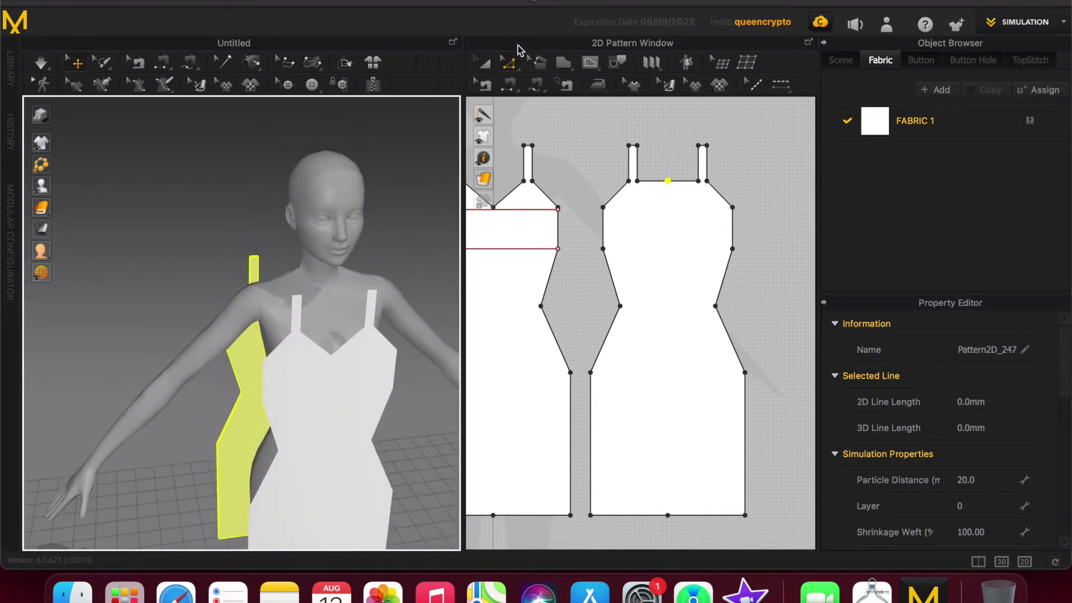
pyautogui.click(510, 86)
pyautogui.click(293, 298)
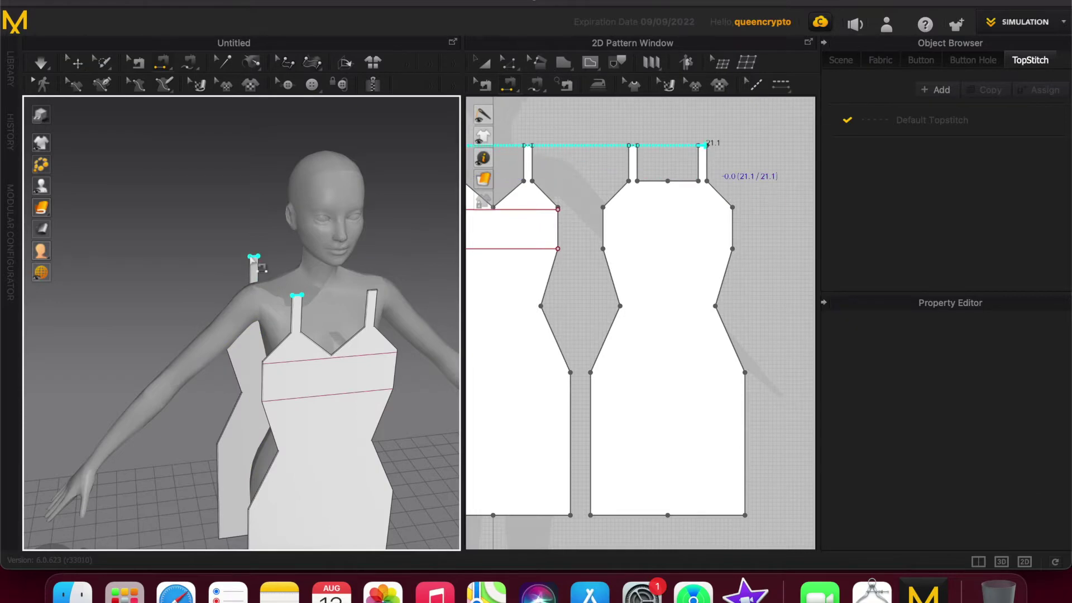
pyautogui.click(254, 259)
pyautogui.moveTo(385, 302); pyautogui.dragTo(318, 306, button='right')
pyautogui.click(289, 296)
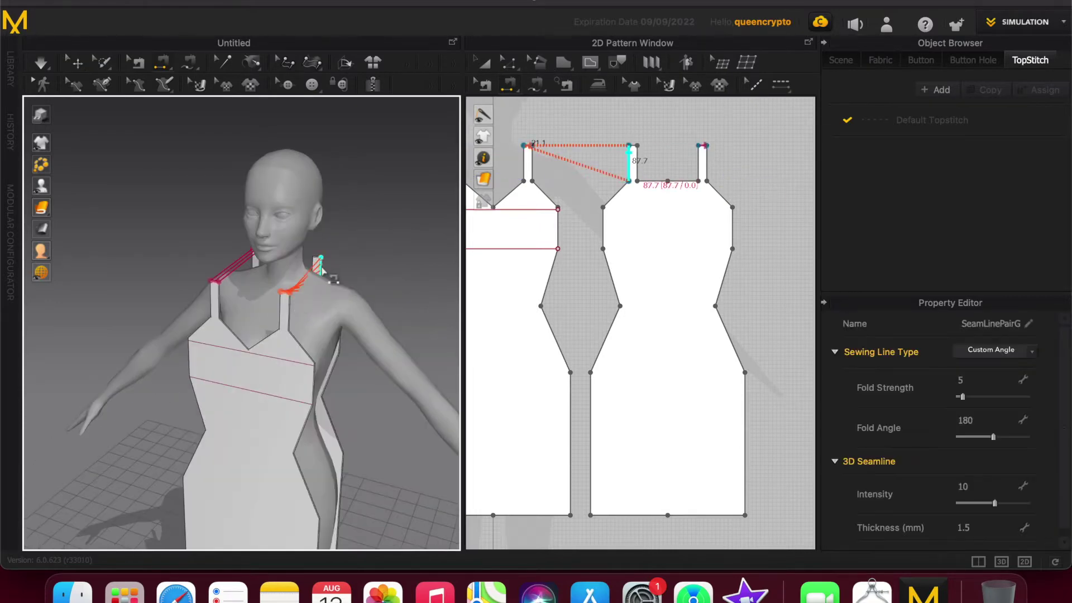
pyautogui.click(321, 267)
pyautogui.click(290, 296)
# Sew the front and back together along the bust, waist, hip and skirt edges on the avatar's left side
pyautogui.moveTo(340, 353); pyautogui.dragTo(267, 304, button='right')
pyautogui.click(266, 283)
pyautogui.click(324, 308)
pyautogui.click(323, 339)
pyautogui.click(262, 323)
pyautogui.click(322, 399)
pyautogui.click(257, 385)
pyautogui.click(339, 455)
pyautogui.click(275, 454)
# Sew the hip, waist, bust and skirt side edges of front and back on the avatar's right side
pyautogui.moveTo(218, 451); pyautogui.dragTo(358, 414, button='right')
pyautogui.click(249, 397)
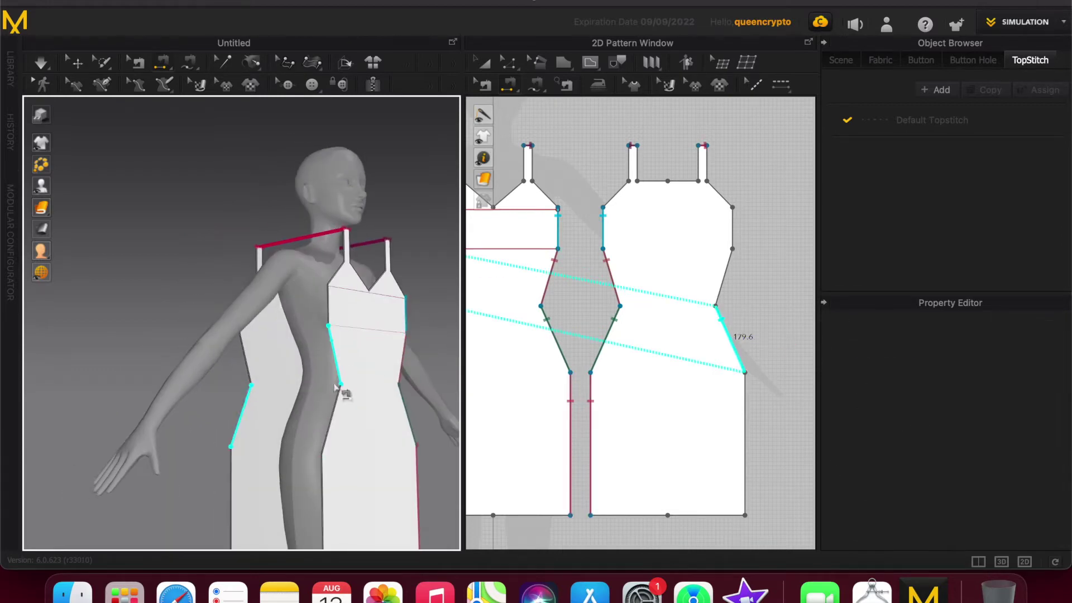
pyautogui.click(336, 394)
pyautogui.click(333, 341)
pyautogui.click(244, 346)
pyautogui.moveTo(229, 355)
pyautogui.mouseDown(button='right')
pyautogui.moveTo(247, 380)
pyautogui.moveTo(232, 355)
pyautogui.mouseUp(button='right')
pyautogui.click(342, 324)
pyautogui.click(246, 313)
pyautogui.scroll(-4, 245, 314)
pyautogui.moveTo(296, 425); pyautogui.dragTo(267, 447, button='right')
pyautogui.click(277, 441)
pyautogui.click(239, 438)
# Simulate the sewn dress so it drapes on the avatar, and check the fit up close
pyautogui.press('space')
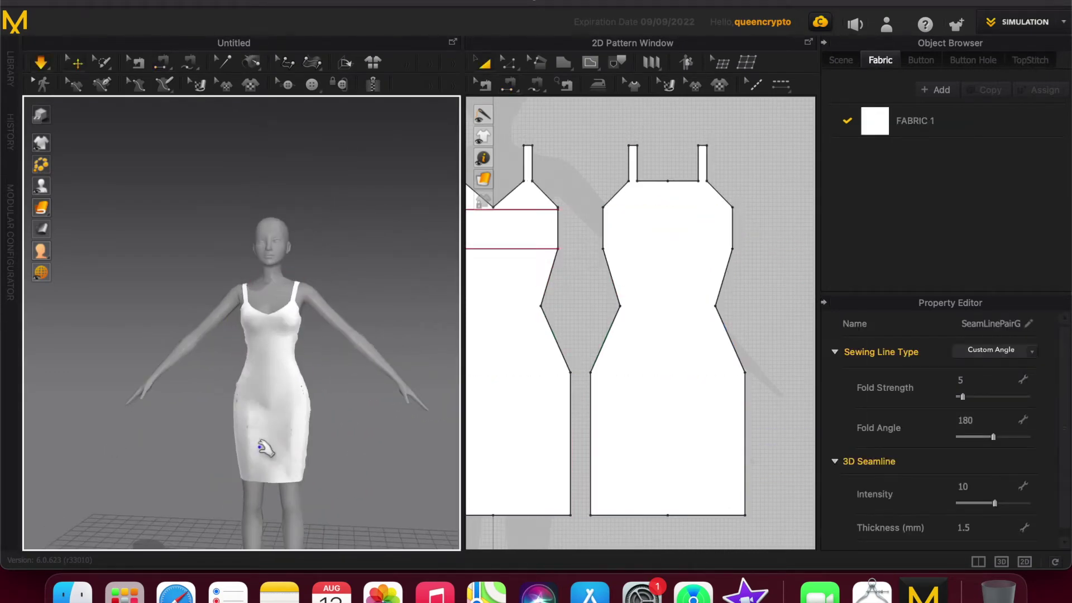
pyautogui.moveTo(397, 411); pyautogui.dragTo(331, 394, button='right')
pyautogui.scroll(2, 396, 415)
pyautogui.click(391, 425)
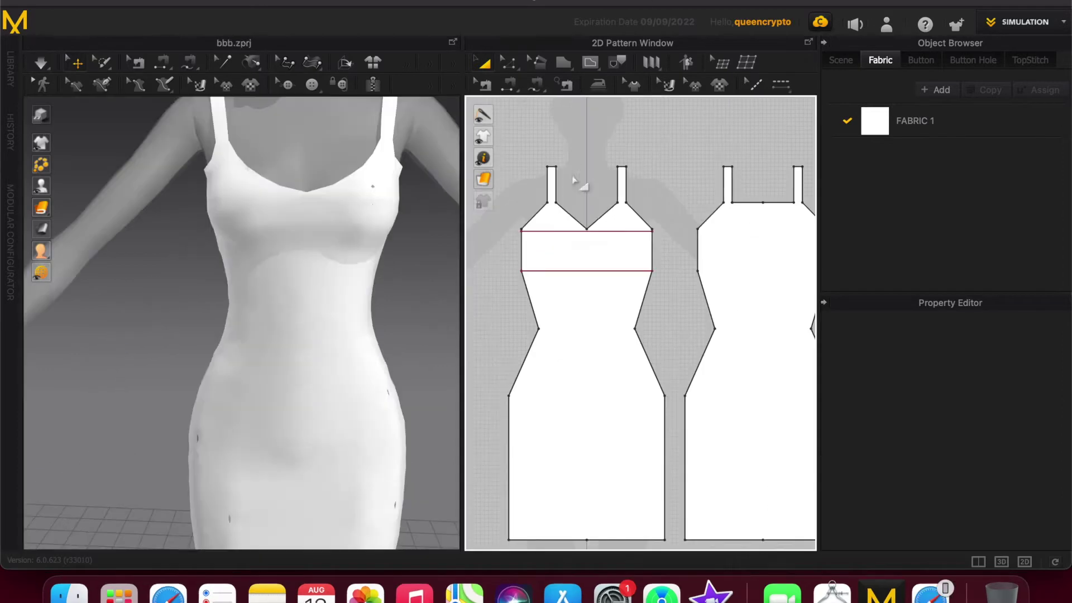
# Raise the front neckline's centre point level with the strap bases and simulate the dress
pyautogui.scroll(5, 594, 227)
pyautogui.scroll(-2, 673, 220)
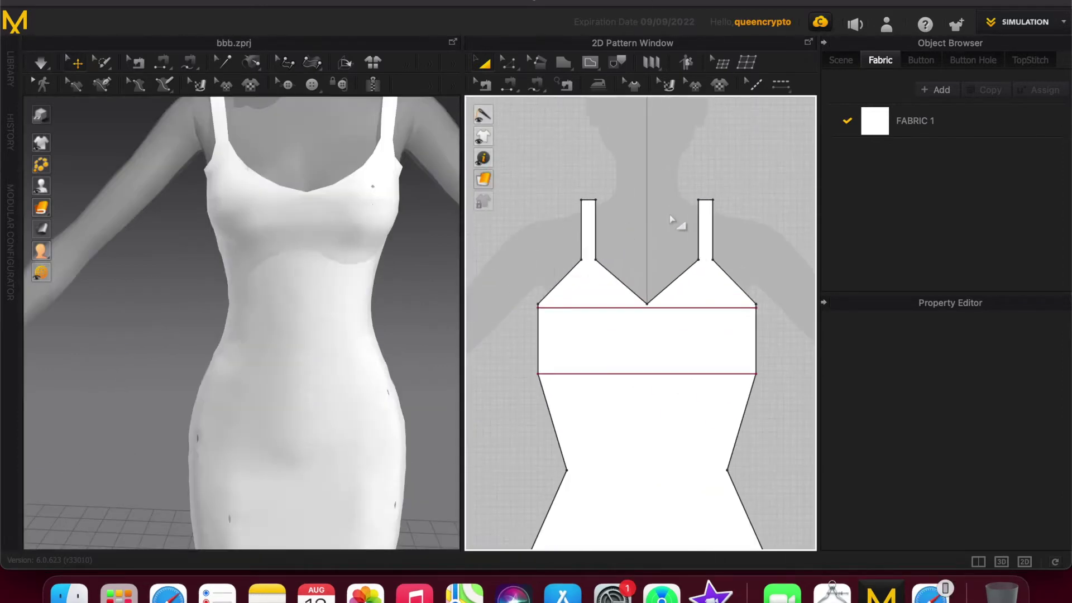
pyautogui.scroll(3, 670, 217)
pyautogui.press('z')
pyautogui.moveTo(641, 333); pyautogui.dragTo(643, 282)
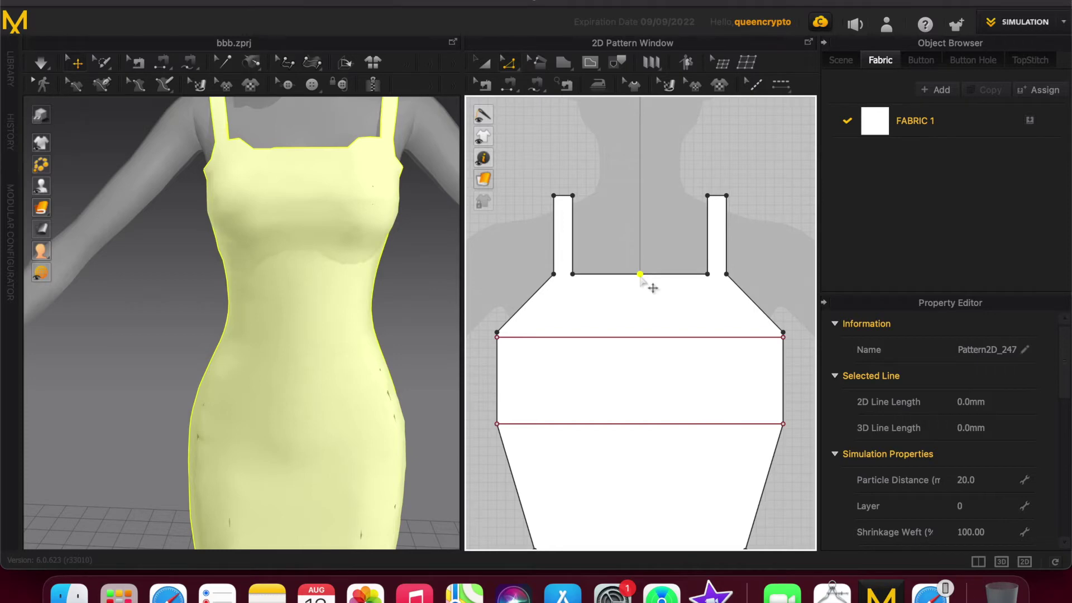
pyautogui.press('space')
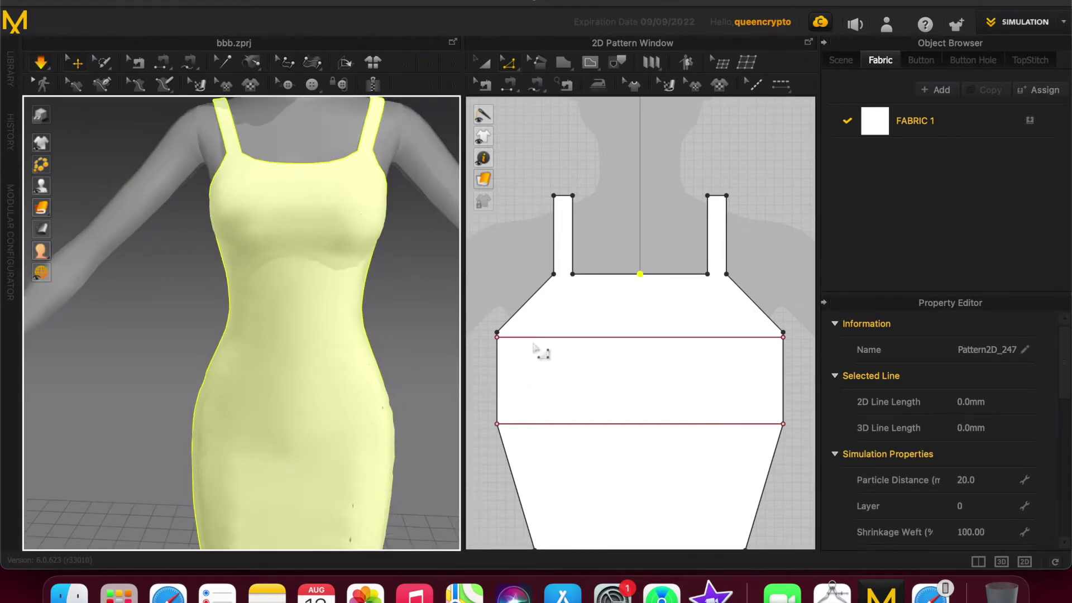
# Delete the upper internal line on the dress front and move the remaining one slightly above the underbust corners
pyautogui.click(574, 343)
pyautogui.moveTo(655, 336); pyautogui.dragTo(653, 335)
pyautogui.scroll(-4, 478, 356)
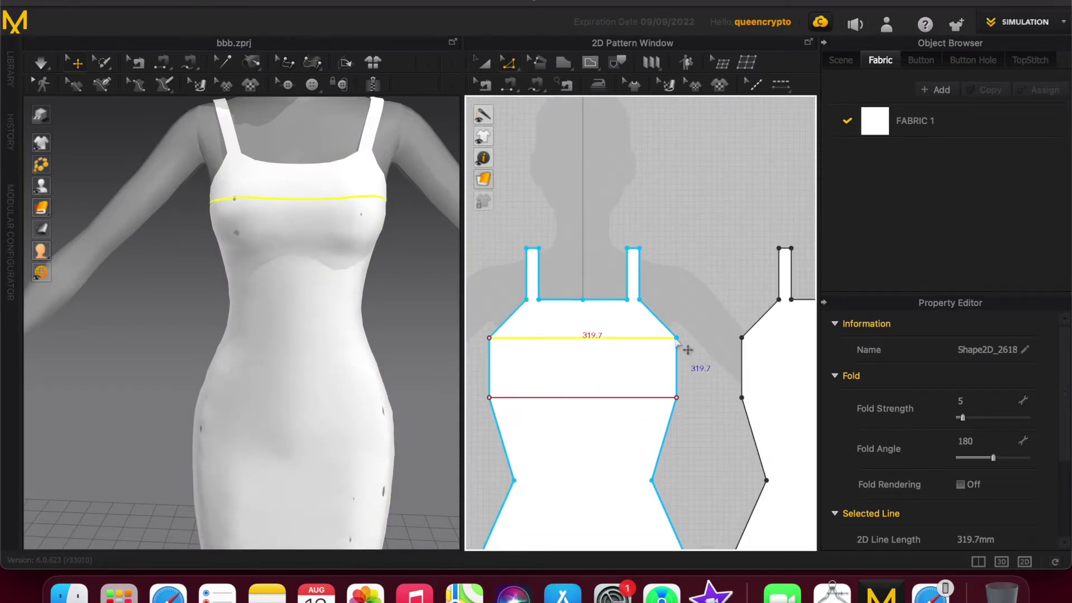
pyautogui.press('Delete')
pyautogui.click(544, 399)
pyautogui.moveTo(552, 399)
pyautogui.mouseDown()
pyautogui.moveTo(556, 374)
pyautogui.moveTo(570, 398)
pyautogui.mouseUp()
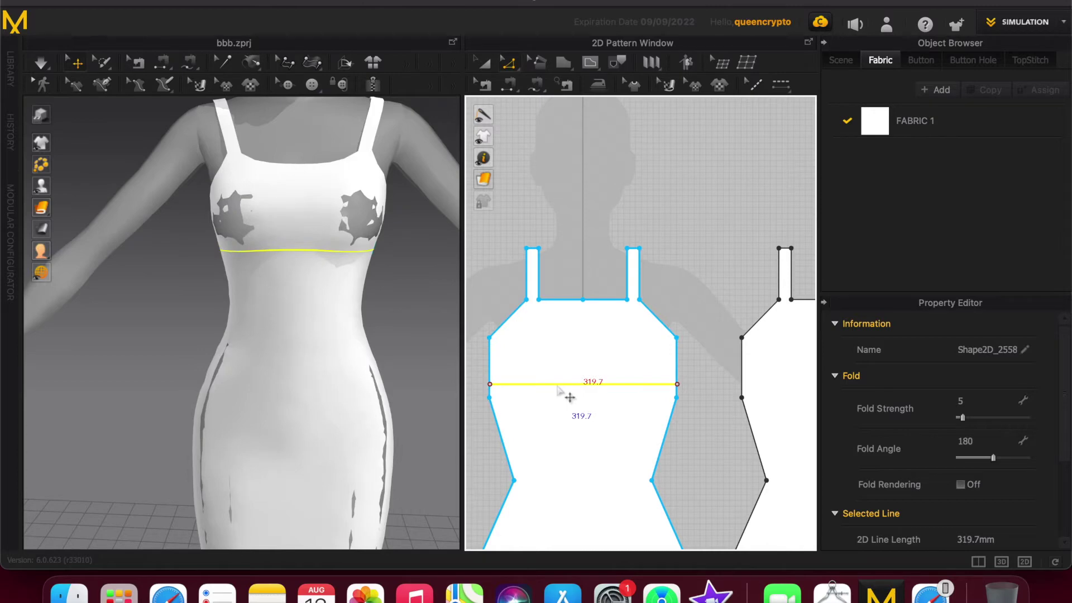
# Lower the front's straight neckline edge to just above the armpit corners, without its centre point, and simulate
pyautogui.click(571, 302)
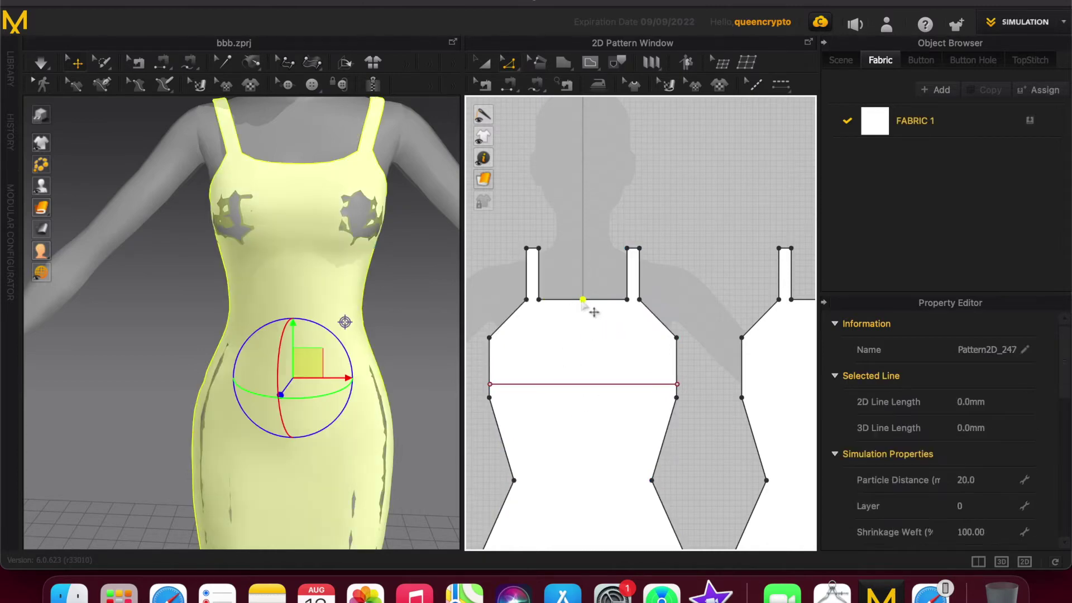
pyautogui.moveTo(581, 304); pyautogui.dragTo(581, 330)
pyautogui.press('space')
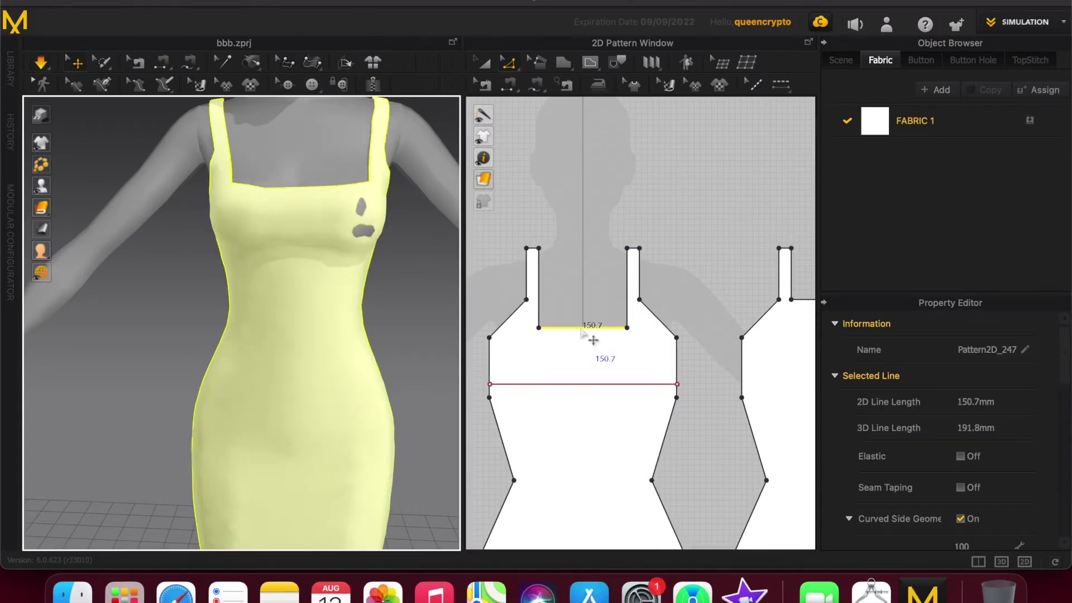
# Lower the outer base points of both front straps to neckline level, then simulate and tug the bust fabric into place
pyautogui.click(527, 302)
pyautogui.scroll(-2, 548, 308)
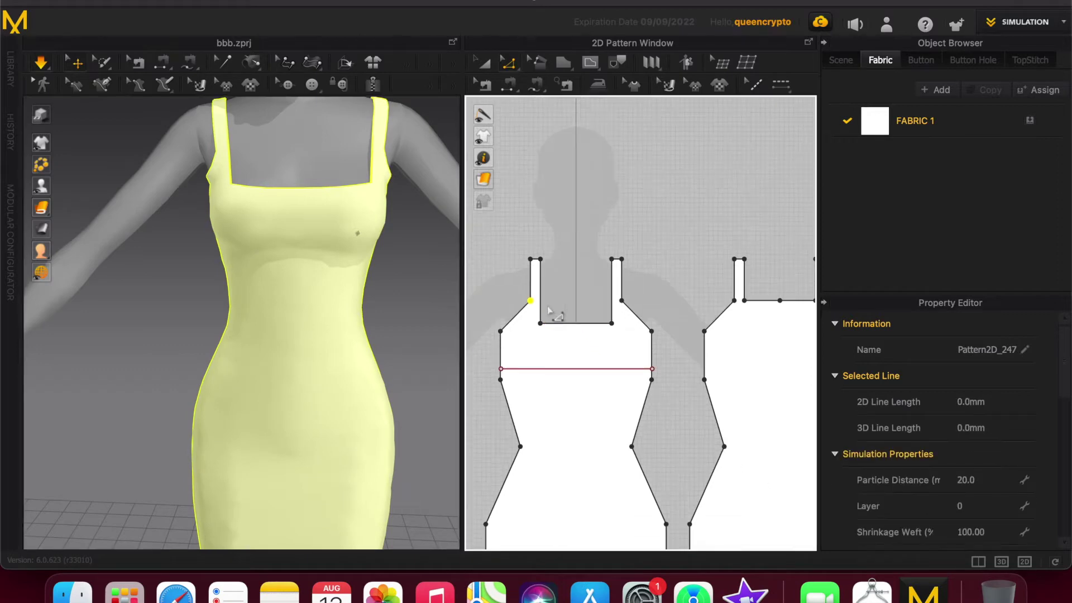
pyautogui.scroll(-2, 576, 310)
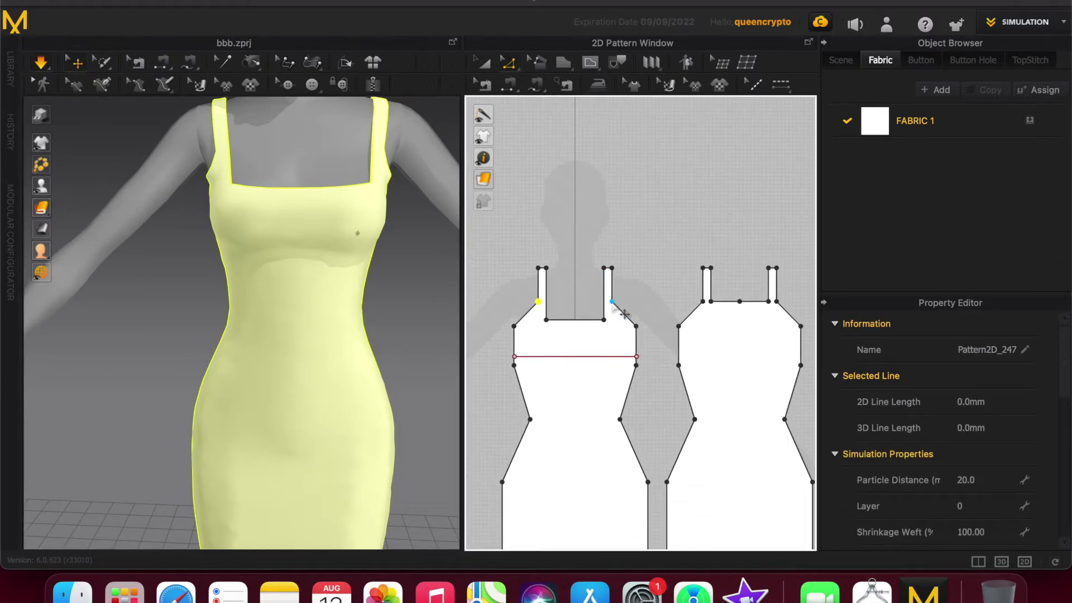
pyautogui.moveTo(613, 305); pyautogui.dragTo(621, 334)
pyautogui.press('space')
pyautogui.moveTo(402, 271); pyautogui.dragTo(373, 275, button='right')
pyautogui.moveTo(346, 242); pyautogui.dragTo(313, 249)
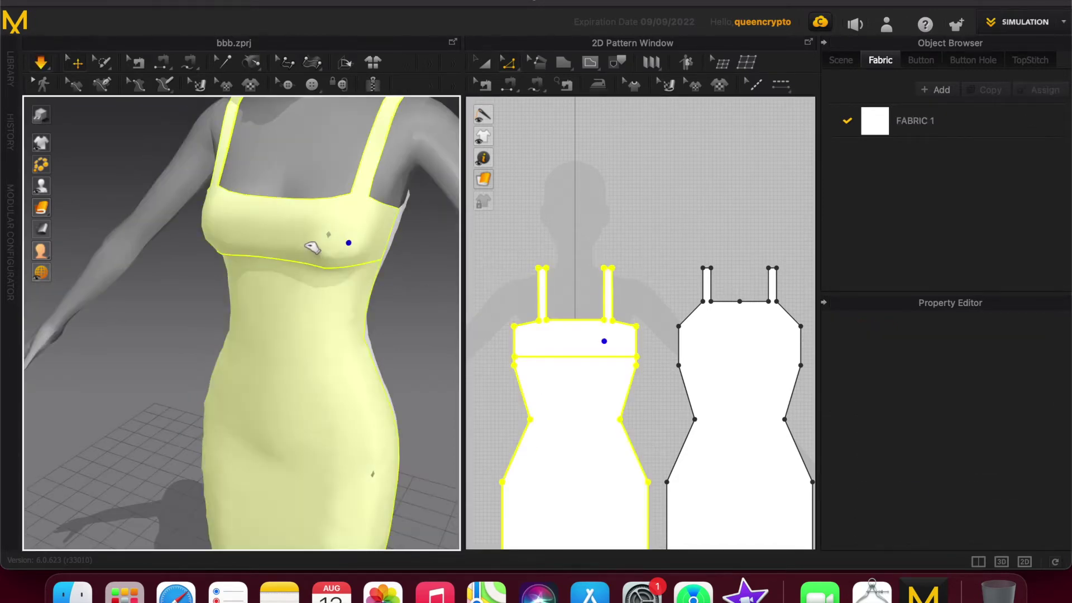
pyautogui.moveTo(390, 304); pyautogui.dragTo(390, 311, button='right')
# Raise both armpit corners of the dress front level with the neckline and simulate the dress
pyautogui.scroll(3, 565, 325)
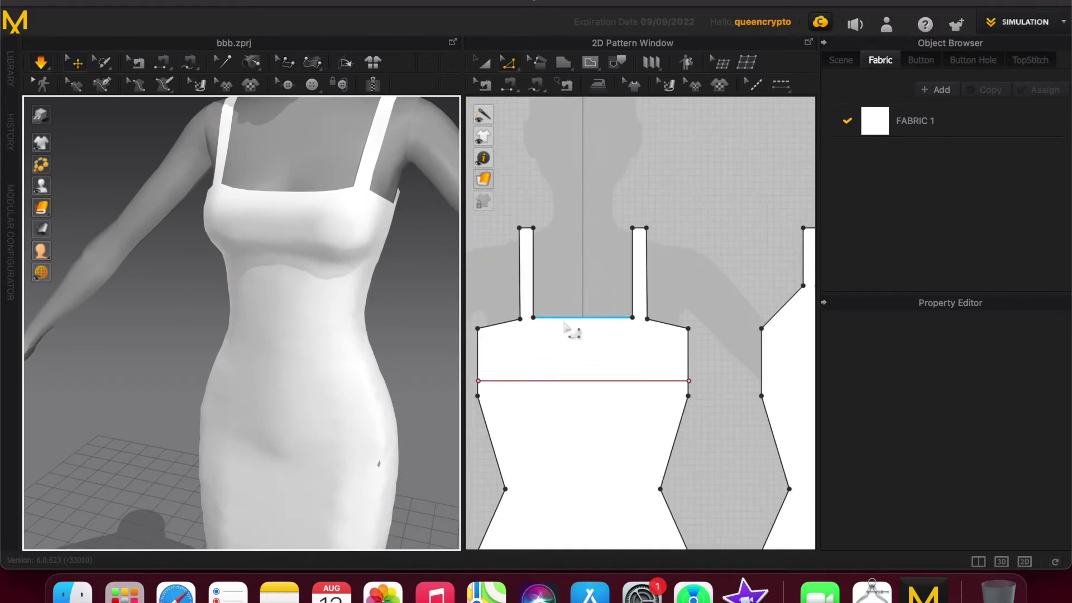
pyautogui.click(569, 329)
pyautogui.click(687, 329)
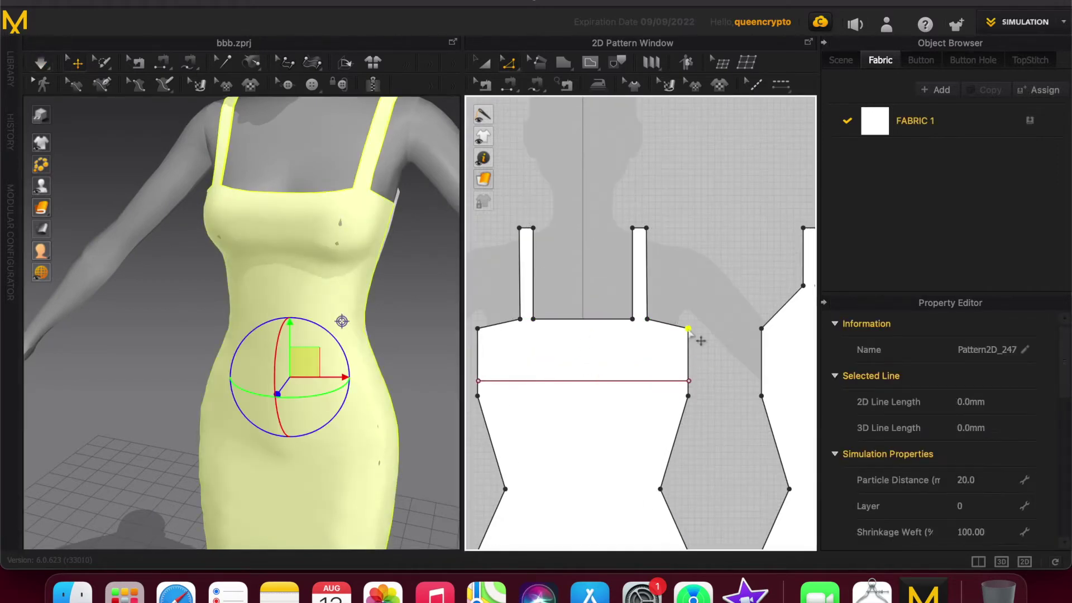
pyautogui.keyDown('shift'); pyautogui.moveTo(479, 329); pyautogui.dragTo(523, 321); pyautogui.keyUp('shift')
pyautogui.press('space')
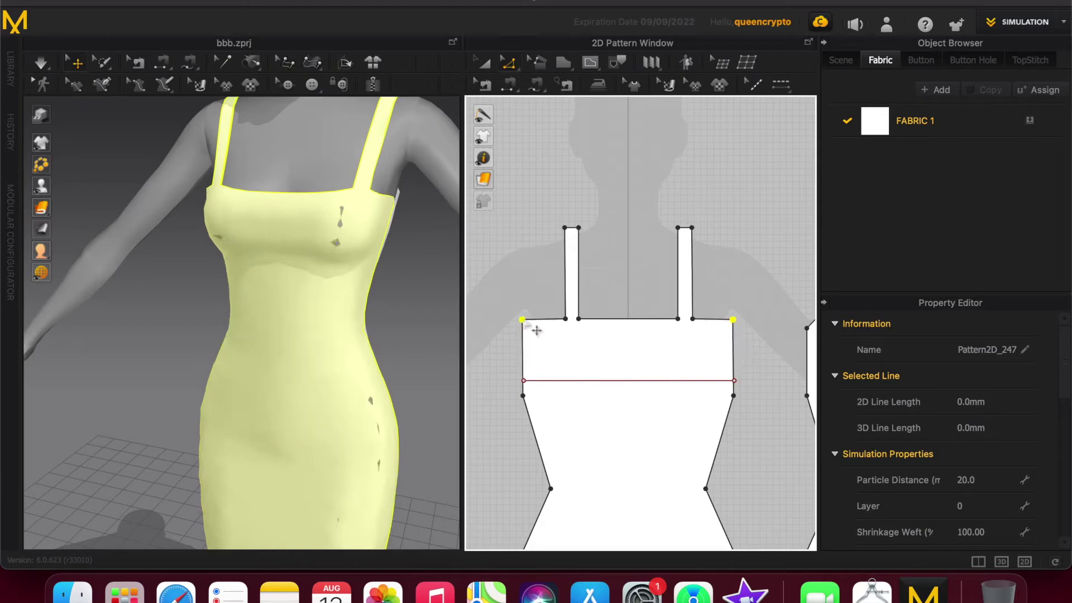
# Turn on high-quality rendering for the dress in the 3D view
pyautogui.moveTo(393, 301); pyautogui.dragTo(422, 304, button='right')
pyautogui.click(408, 301)
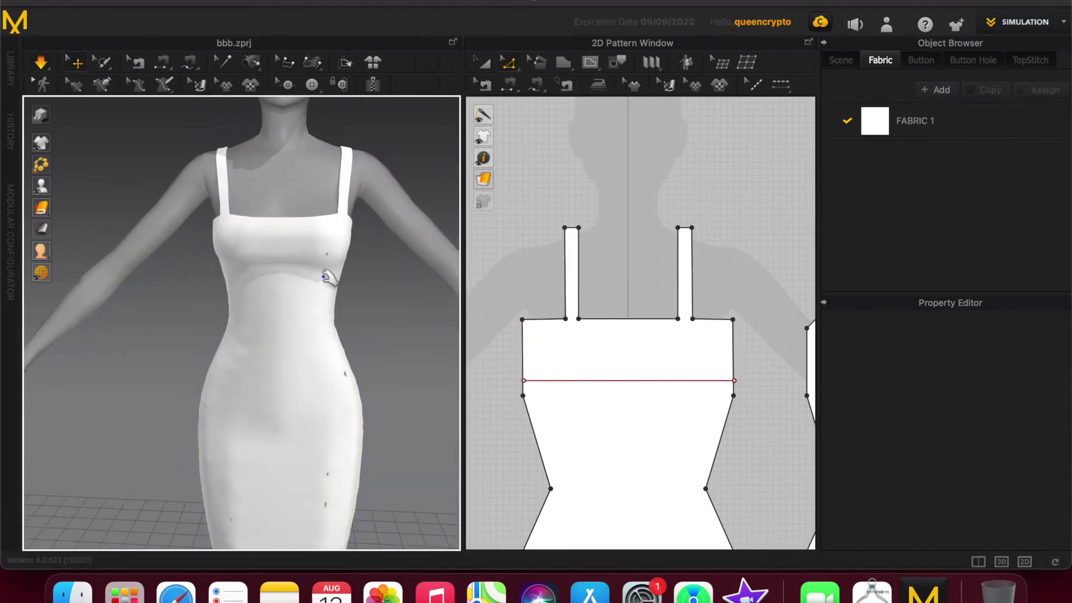
pyautogui.click(41, 115)
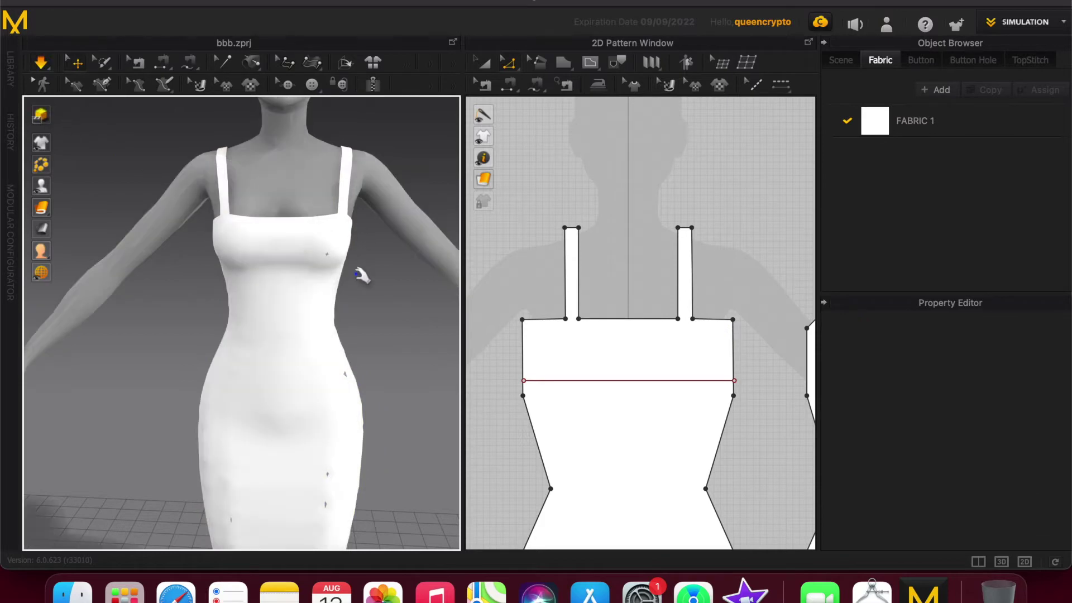
pyautogui.click(333, 257)
pyautogui.click(389, 345)
pyautogui.scroll(-5, 386, 337)
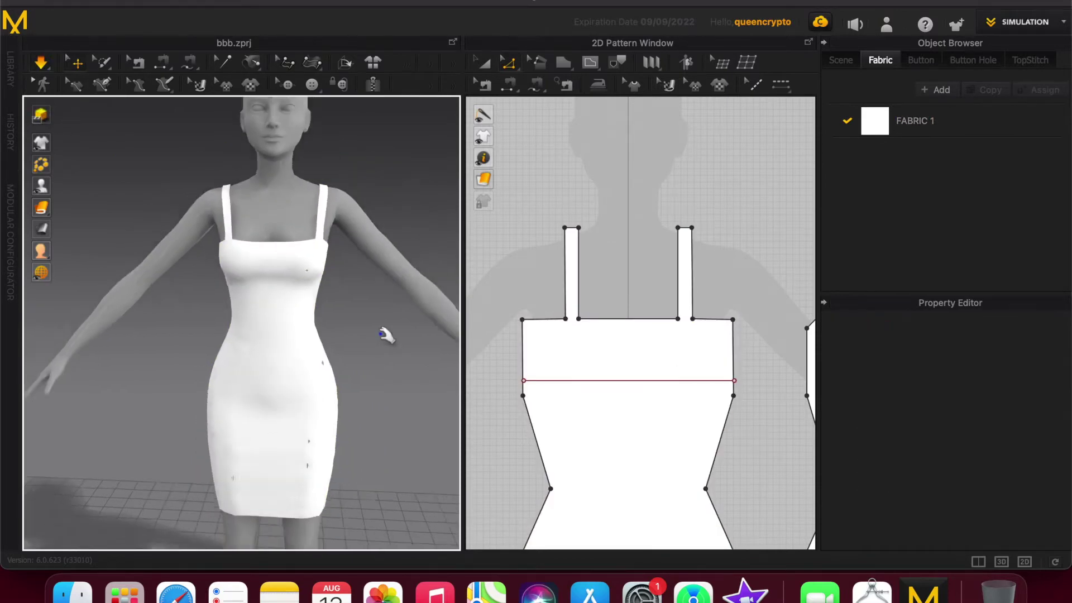
pyautogui.moveTo(369, 341); pyautogui.dragTo(362, 341, button='right')
pyautogui.scroll(2, 659, 374)
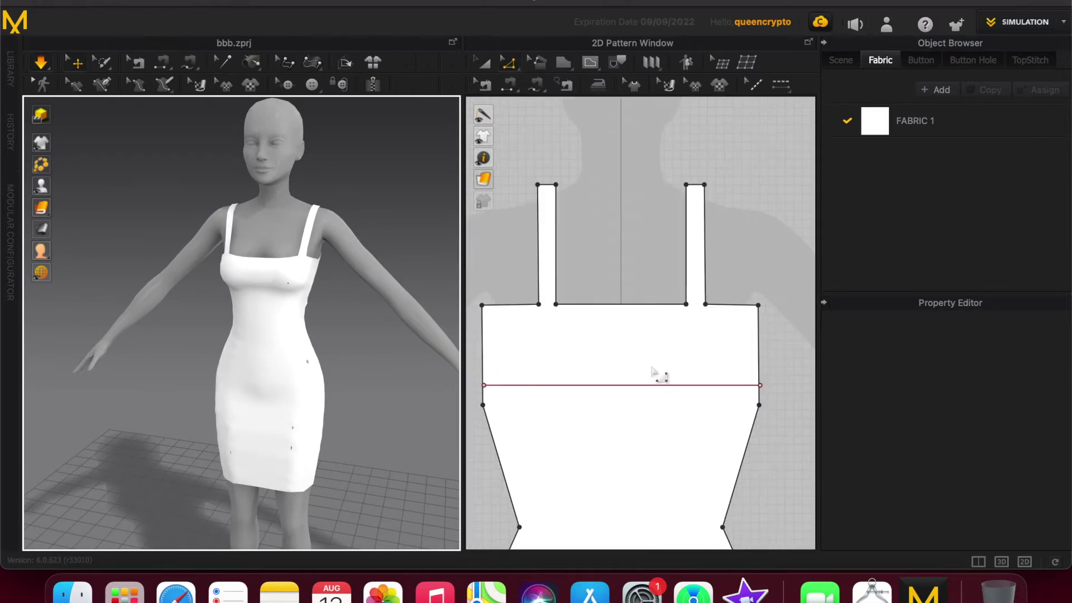
# Copy the dress front's horizontal bust line and place the copy just below the neckline
pyautogui.click(591, 78)
pyautogui.moveTo(619, 385); pyautogui.dragTo(630, 320)
pyautogui.click(618, 309)
pyautogui.scroll(3, 623, 307)
pyautogui.scroll(-2, 625, 307)
pyautogui.click(614, 256)
pyautogui.scroll(-2, 613, 257)
pyautogui.scroll(3, 614, 279)
pyautogui.scroll(-3, 554, 323)
pyautogui.scroll(5, 754, 317)
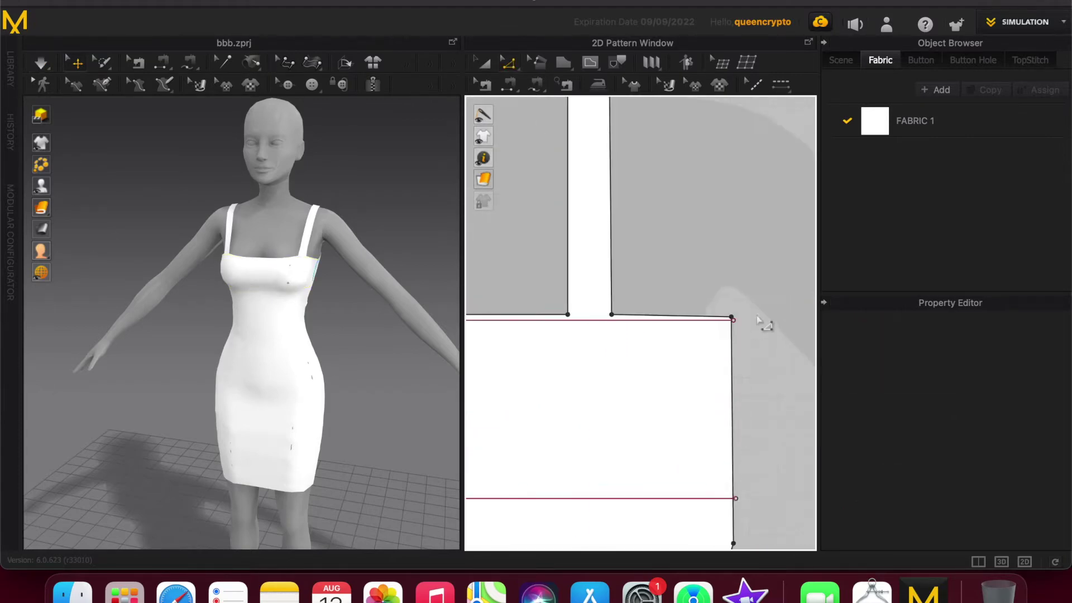
# Align both ends of the copied neckline line with the armpit corners of the dress front
pyautogui.moveTo(716, 318); pyautogui.dragTo(711, 313)
pyautogui.scroll(-5, 769, 342)
pyautogui.scroll(5, 589, 338)
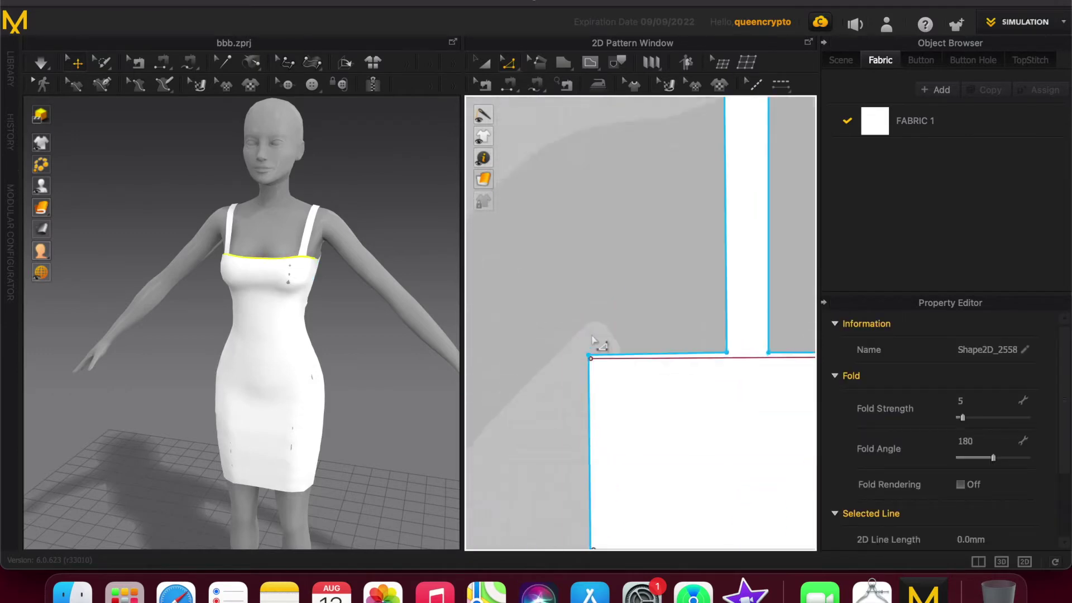
pyautogui.moveTo(590, 386); pyautogui.dragTo(586, 378)
pyautogui.scroll(-4, 547, 351)
pyautogui.scroll(4, 547, 471)
# Align both ends of the horizontal bust line with the side edges of the dress front
pyautogui.moveTo(550, 469); pyautogui.dragTo(543, 469)
pyautogui.scroll(-5, 510, 429)
pyautogui.scroll(4, 705, 435)
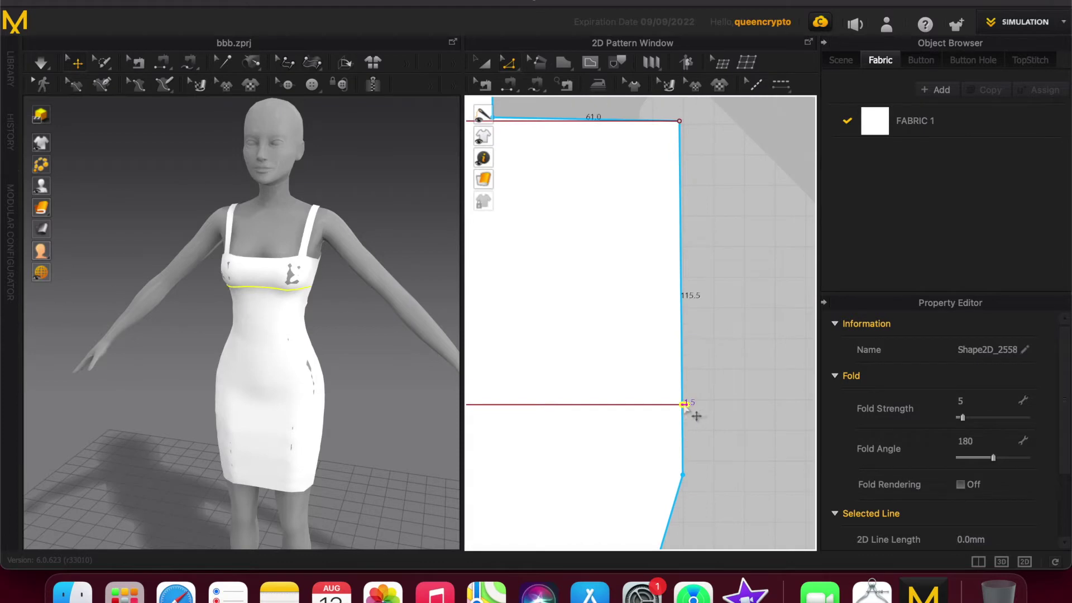
pyautogui.moveTo(691, 415); pyautogui.dragTo(689, 414)
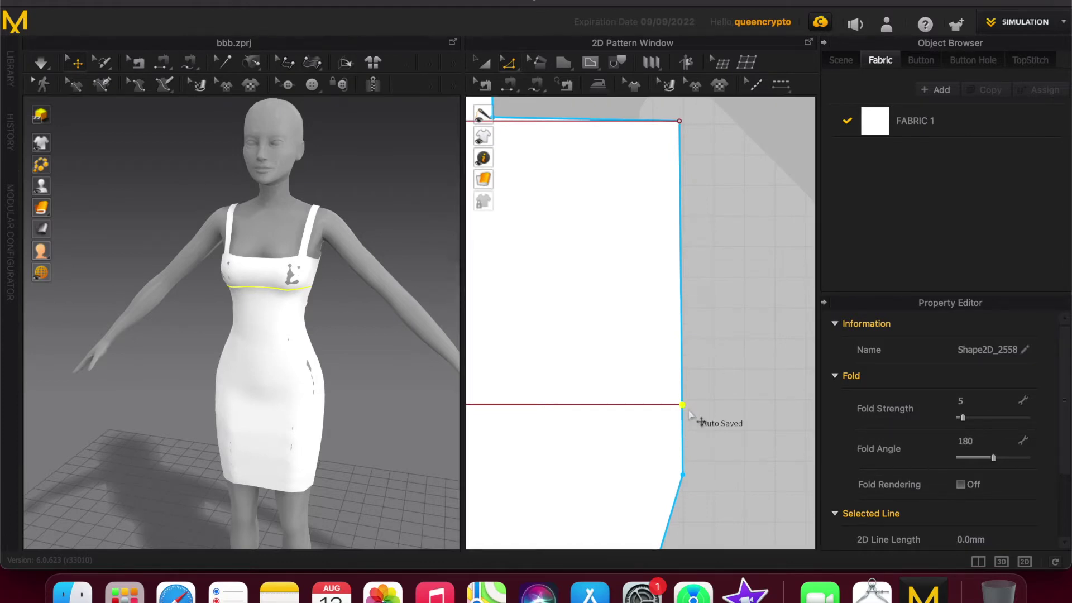
pyautogui.scroll(-5, 691, 414)
pyautogui.scroll(2, 513, 418)
pyautogui.scroll(-3, 512, 415)
pyautogui.scroll(-2, 687, 424)
pyautogui.scroll(3, 543, 417)
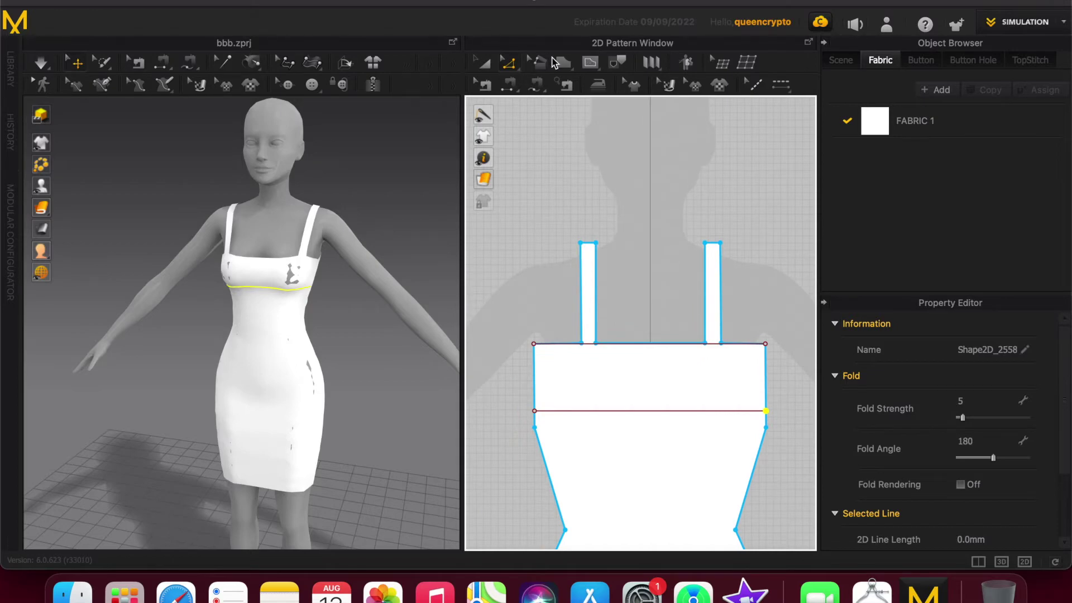
# Draft a rectangular bust panel over the area between the neckline and bust line, and move it above the dress front
pyautogui.click(560, 62)
pyautogui.click(534, 411)
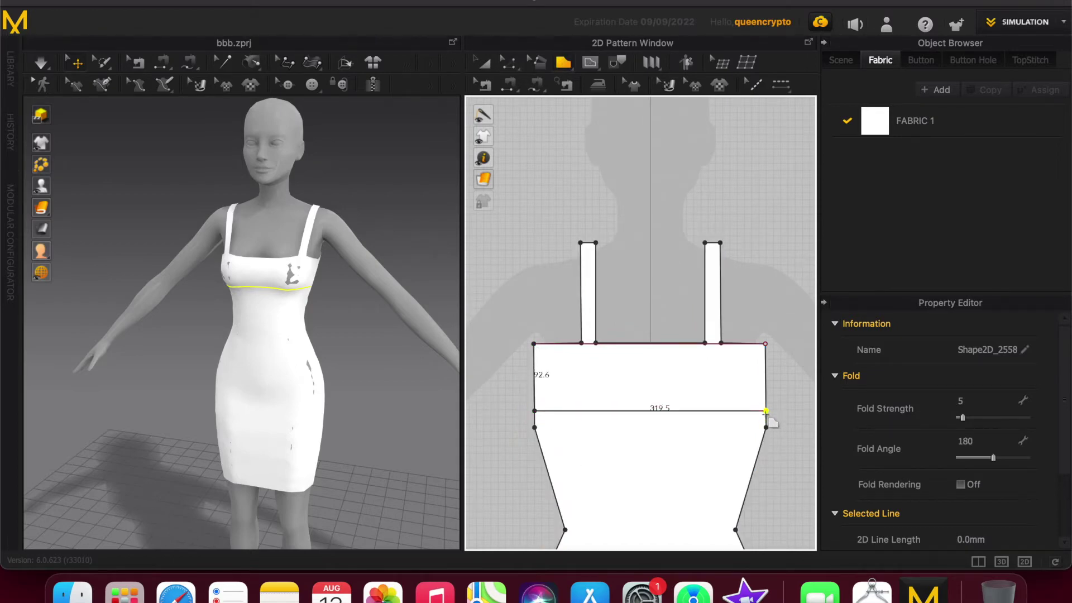
pyautogui.click(534, 344)
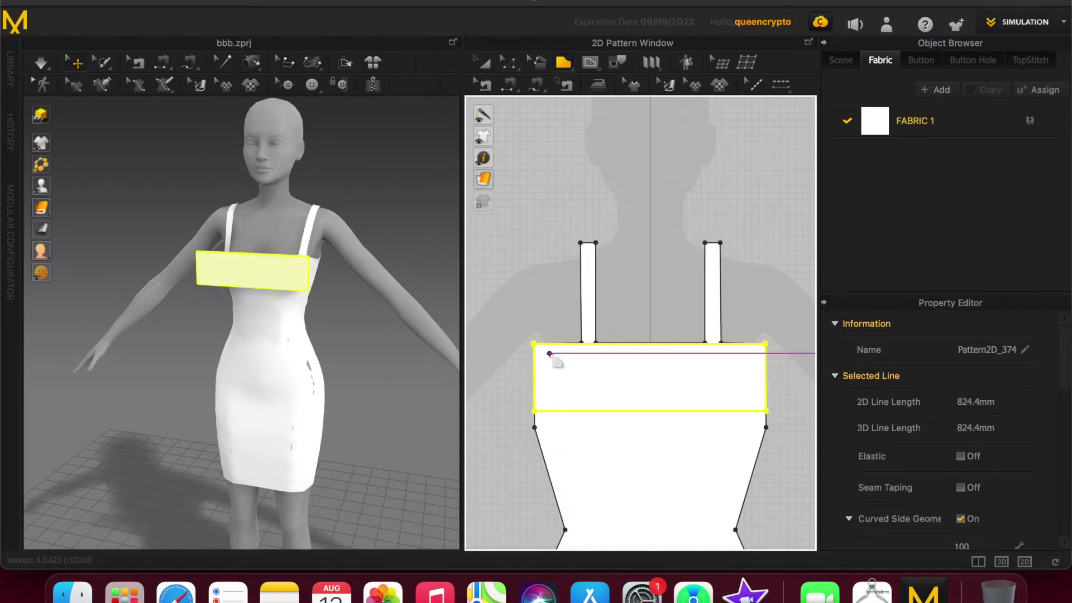
pyautogui.press('a')
pyautogui.moveTo(582, 377); pyautogui.dragTo(584, 196)
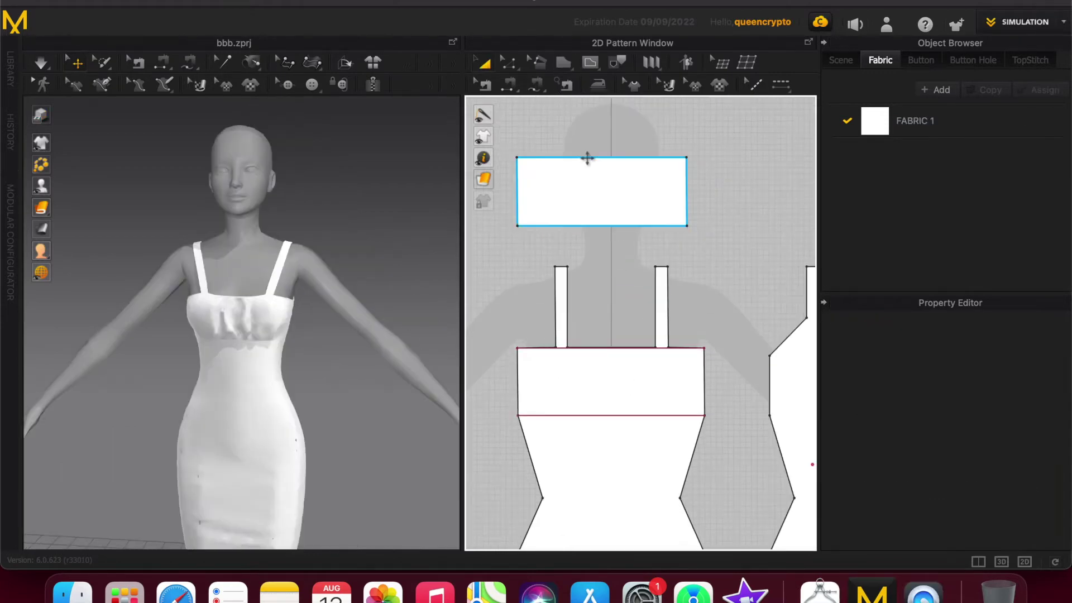
# Draft a narrow strip about 82 by 15 mm under the separate bust panel and duplicate it below
pyautogui.press('g')
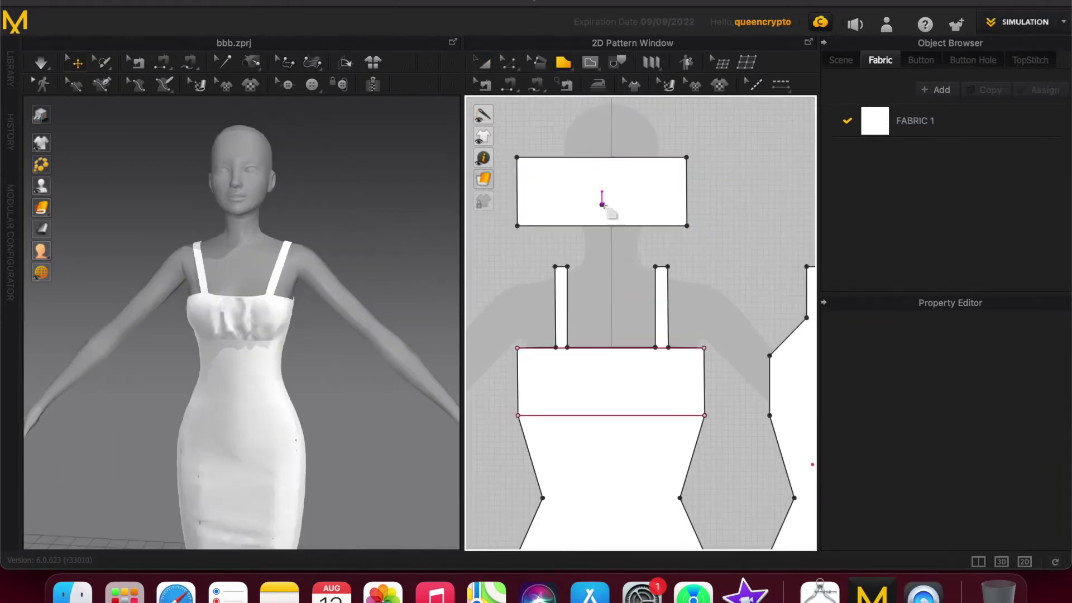
pyautogui.click(586, 239)
pyautogui.press('a')
pyautogui.keyDown('ctrl'); pyautogui.moveTo(591, 239); pyautogui.dragTo(592, 268); pyautogui.keyUp('ctrl')
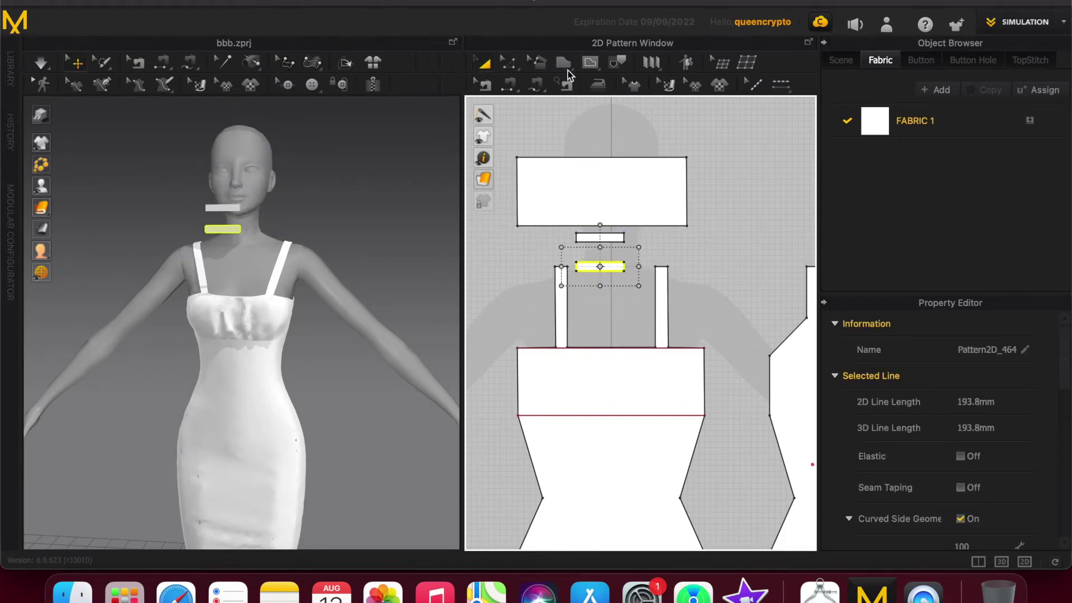
# Position the pieces on the avatar, with the panel before the bust and one strip each just above and below it
pyautogui.click(271, 323)
pyautogui.rightClick(258, 318)
pyautogui.click(301, 263)
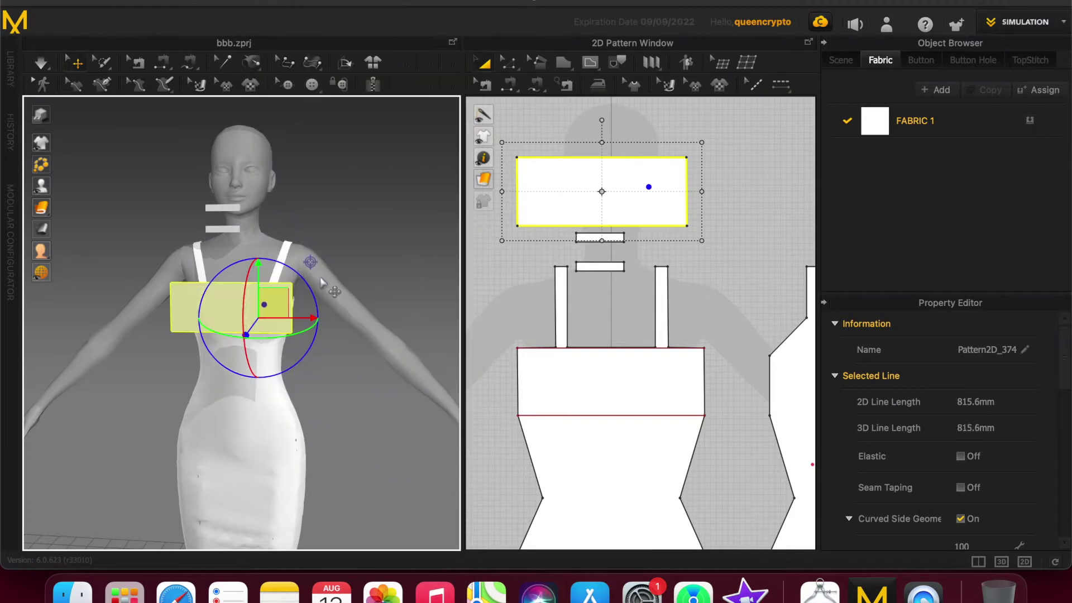
pyautogui.click(223, 226)
pyautogui.moveTo(154, 294); pyautogui.dragTo(299, 244, button='right')
pyautogui.click(285, 237)
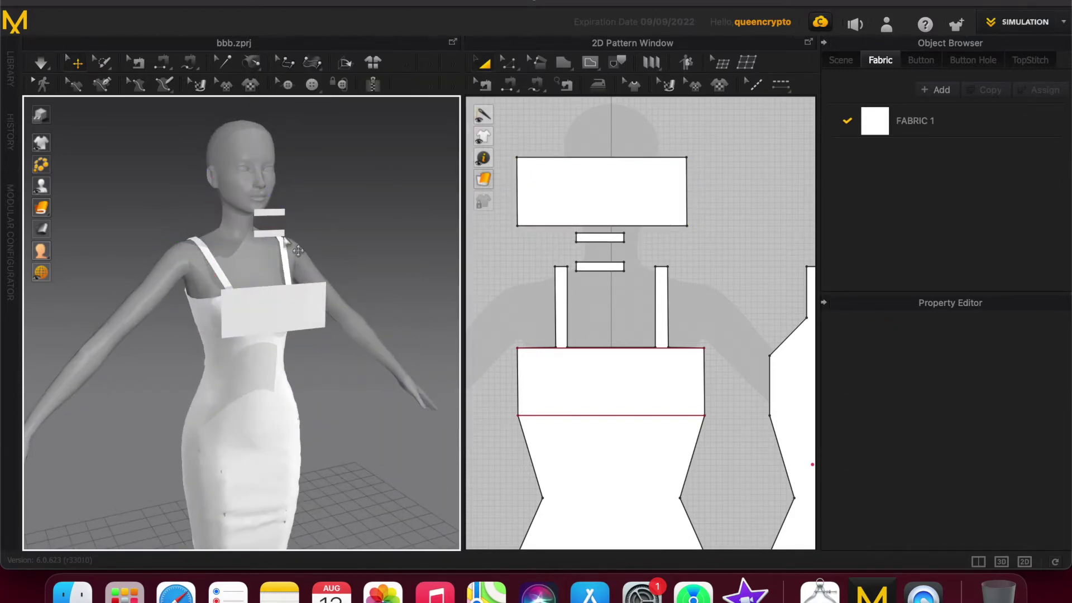
pyautogui.click(276, 234)
pyautogui.moveTo(276, 205); pyautogui.dragTo(277, 321)
pyautogui.click(274, 212)
pyautogui.moveTo(275, 182); pyautogui.dragTo(274, 240)
pyautogui.moveTo(352, 326); pyautogui.dragTo(319, 323, button='right')
# Sew the upper strip to the bust panel's upper edge and to the dress front's neckline beside the strap
pyautogui.click(516, 88)
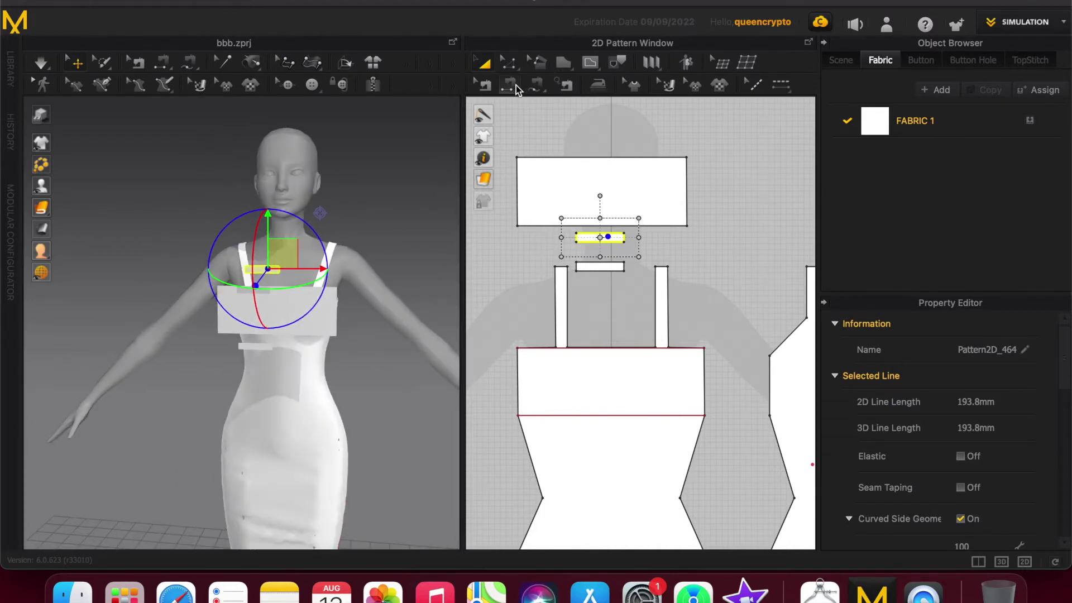
pyautogui.click(515, 85)
pyautogui.click(272, 273)
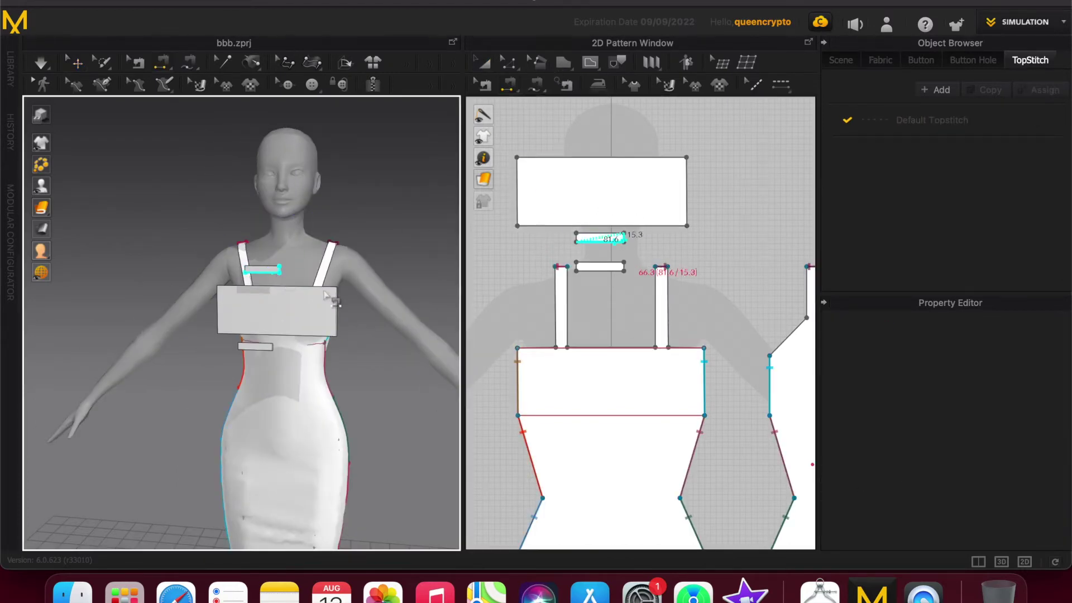
pyautogui.click(322, 288)
pyautogui.moveTo(330, 291); pyautogui.dragTo(283, 305, button='right')
pyautogui.click(600, 234)
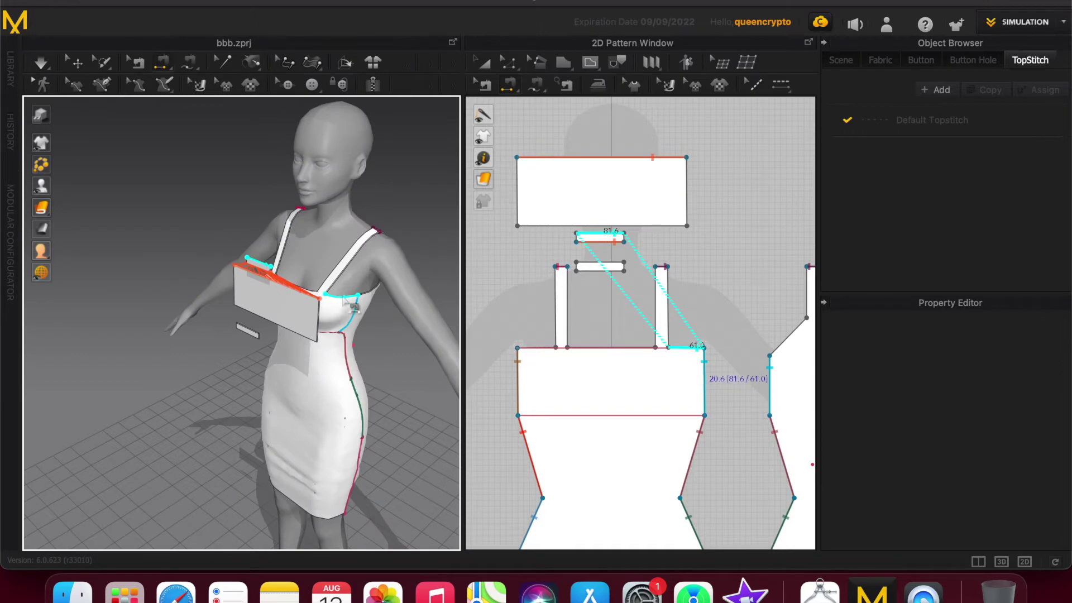
pyautogui.click(667, 349)
pyautogui.moveTo(233, 306); pyautogui.dragTo(271, 290, button='right')
# Sew the lower strip between the bust panel's lower edge and the dress front
pyautogui.moveTo(305, 334); pyautogui.dragTo(295, 348, button='right')
pyautogui.click(314, 336)
pyautogui.click(268, 343)
pyautogui.click(271, 349)
pyautogui.click(305, 353)
pyautogui.moveTo(239, 359); pyautogui.dragTo(266, 369, button='right')
pyautogui.moveTo(272, 369); pyautogui.dragTo(360, 439, button='right')
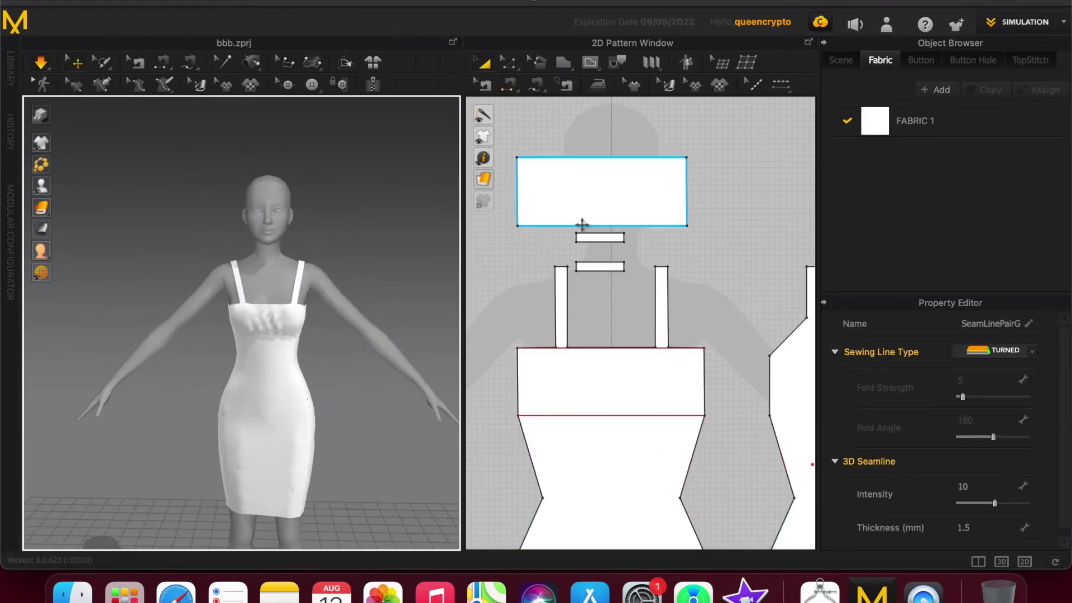
# Shorten both small strips by moving their left ends inward together, and simulate the dress
pyautogui.press('z')
pyautogui.scroll(3, 575, 236)
pyautogui.click(576, 239)
pyautogui.keyDown('shift'); pyautogui.click(576, 290); pyautogui.keyUp('shift')
pyautogui.moveTo(577, 291); pyautogui.dragTo(595, 291)
pyautogui.press('space')
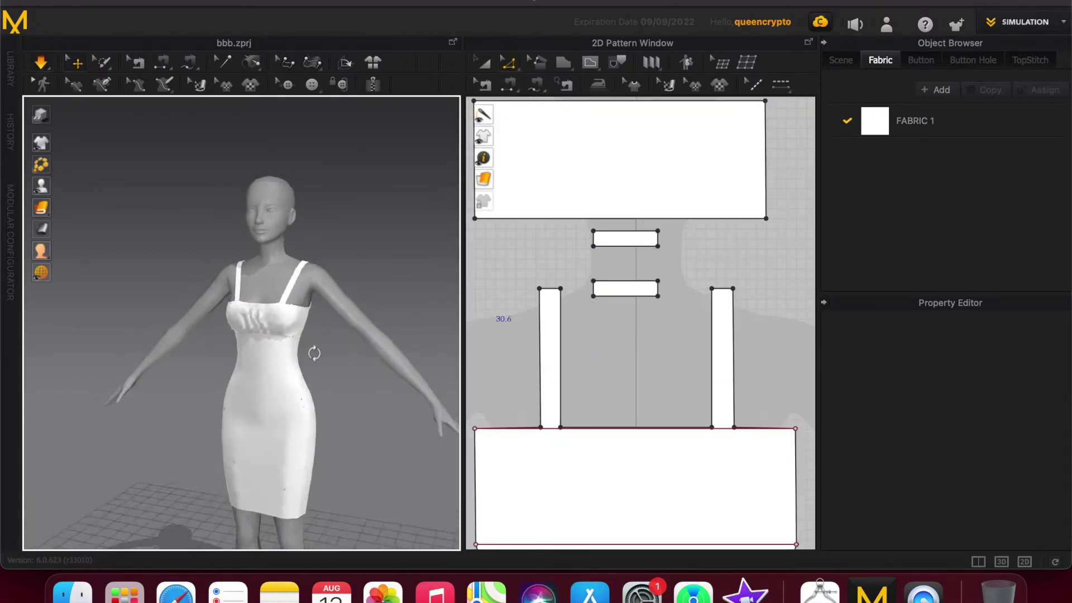
# Narrow all four front and back straps by moving their left-hand edges inward together
pyautogui.scroll(-4, 585, 349)
pyautogui.scroll(-2, 593, 274)
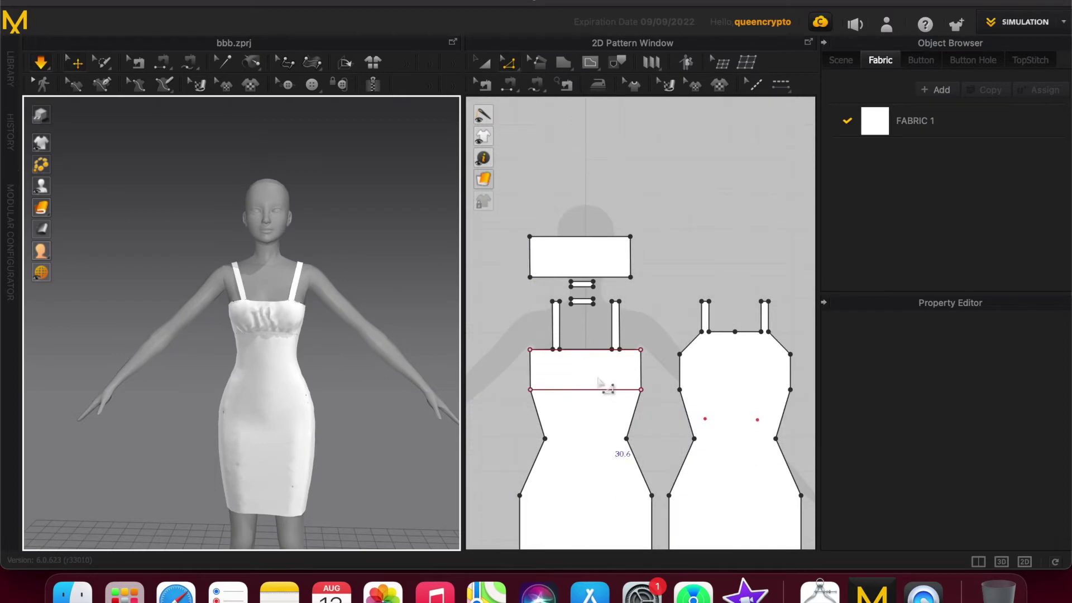
pyautogui.click(235, 262)
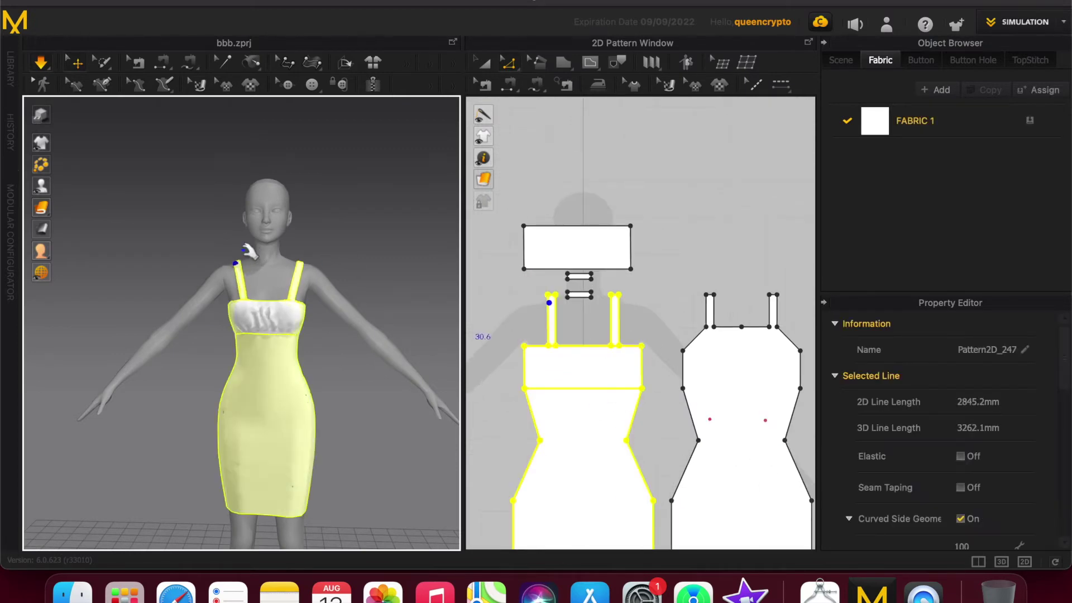
pyautogui.click(345, 278)
pyautogui.moveTo(344, 277); pyautogui.dragTo(322, 279, button='right')
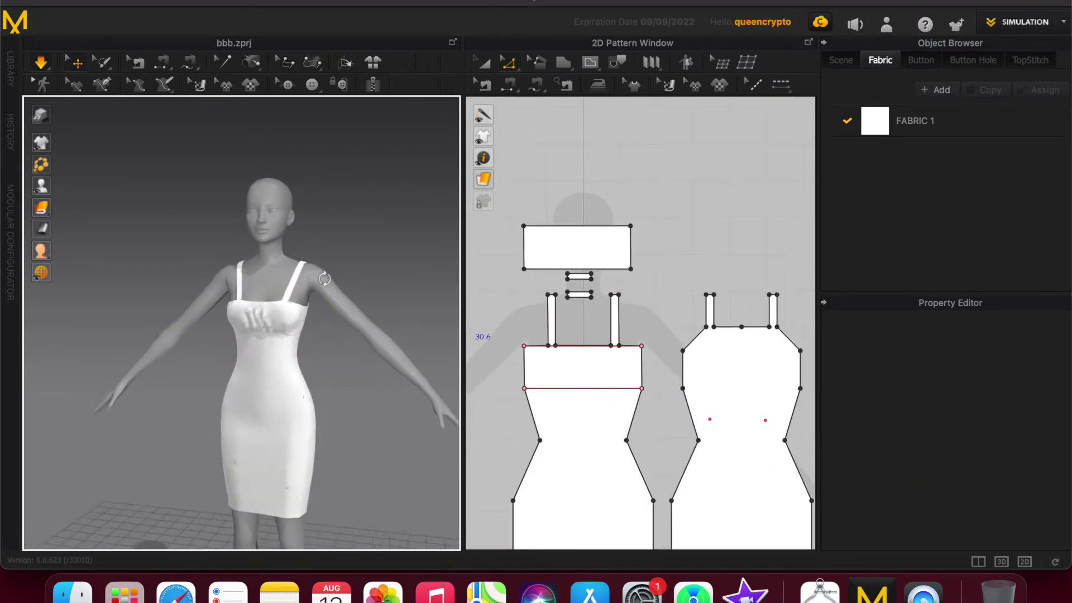
pyautogui.scroll(3, 564, 327)
pyautogui.click(532, 329)
pyautogui.scroll(-2, 491, 332)
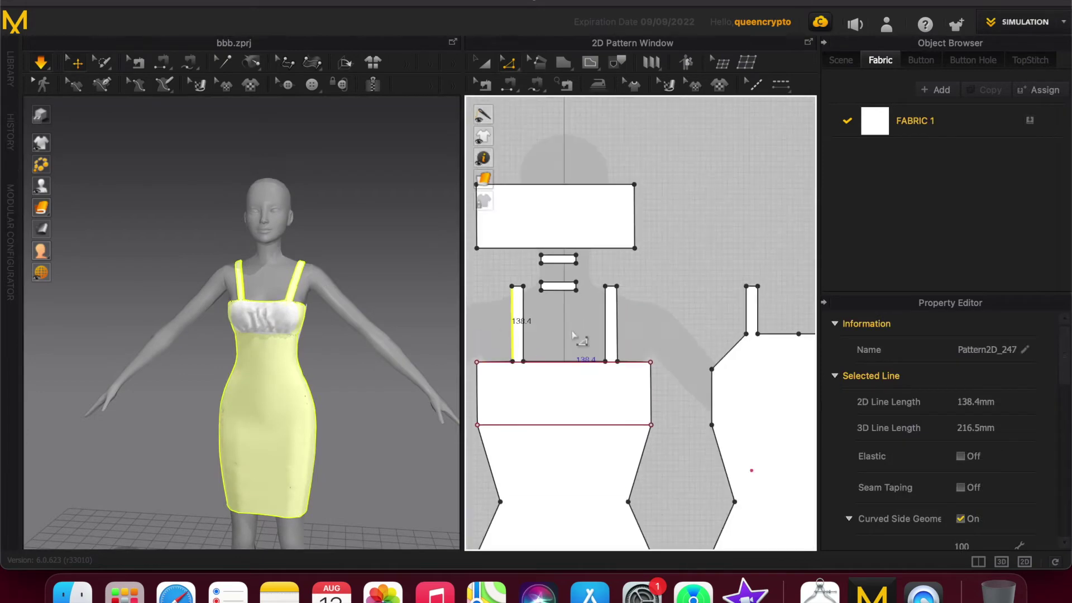
pyautogui.scroll(-2, 611, 330)
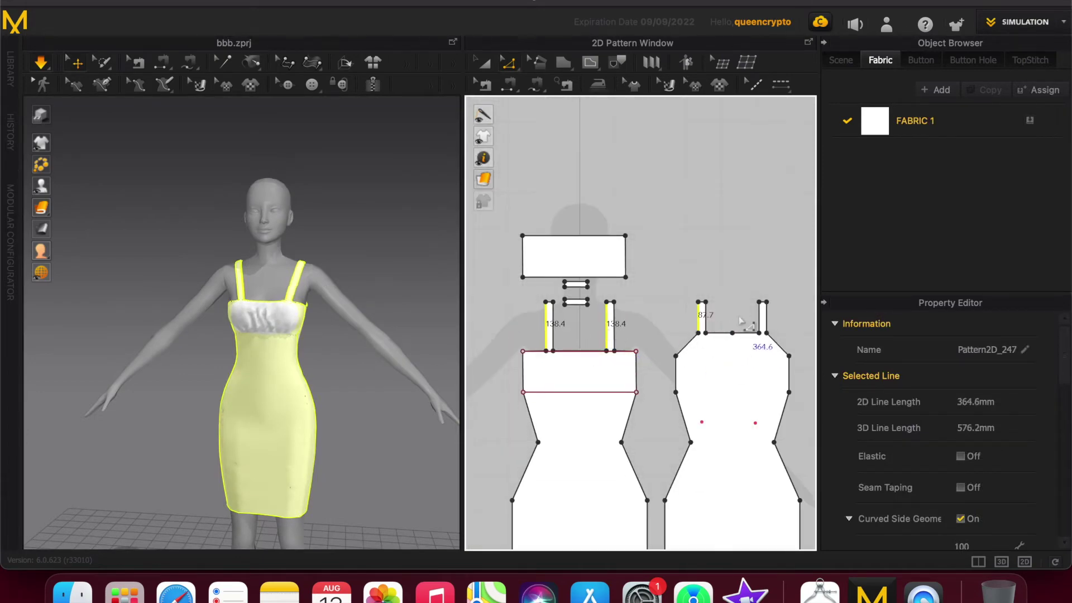
pyautogui.moveTo(760, 315); pyautogui.dragTo(763, 315)
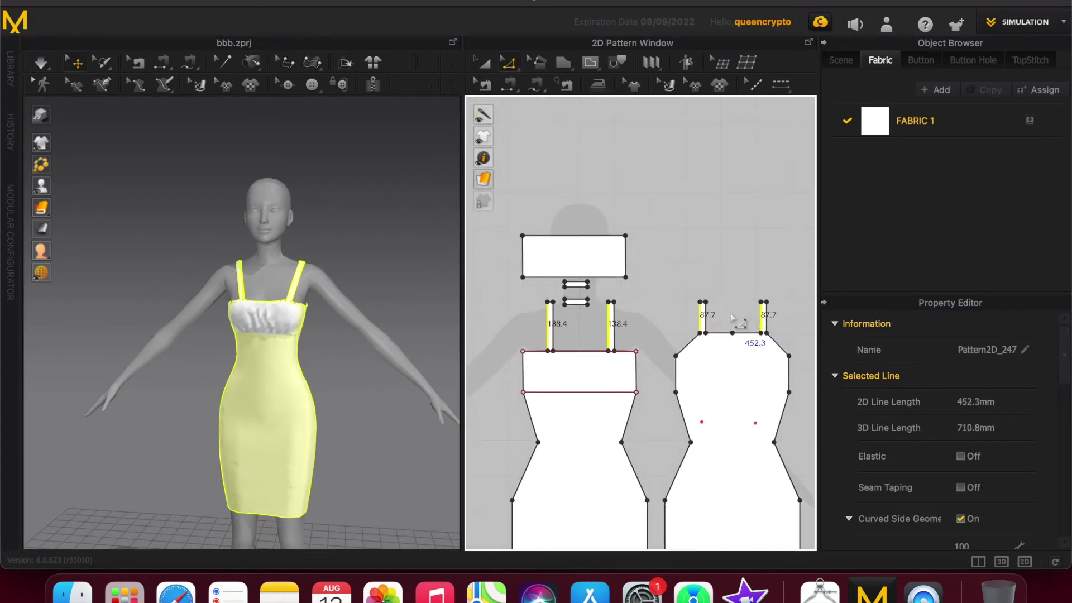
pyautogui.scroll(2, 712, 298)
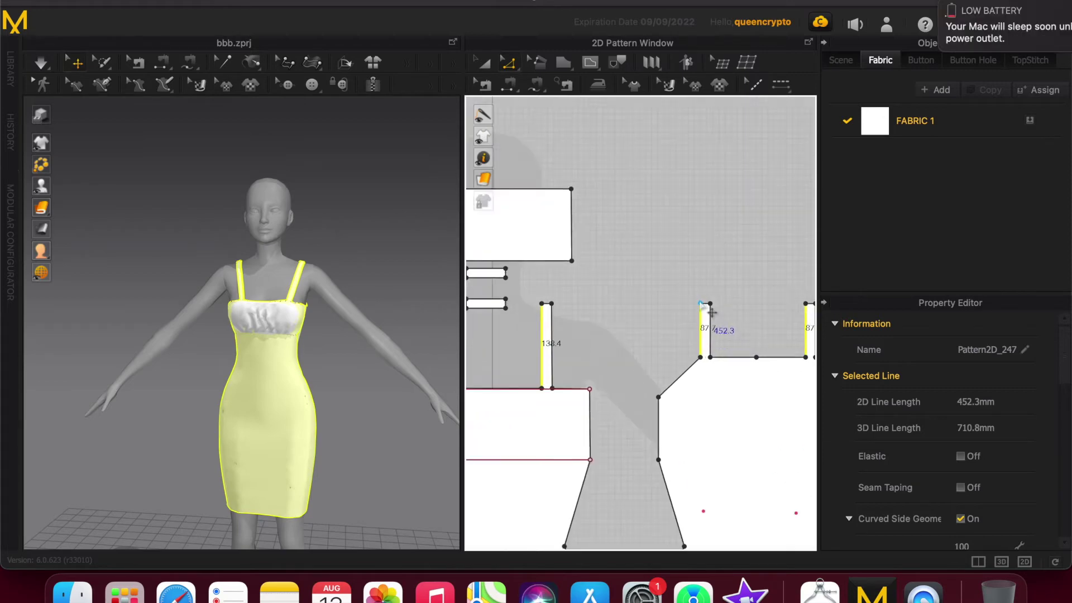
pyautogui.scroll(-1, 608, 327)
# Thin all four straps further by moving their right-hand edges inward, and simulate the dress
pyautogui.click(783, 330)
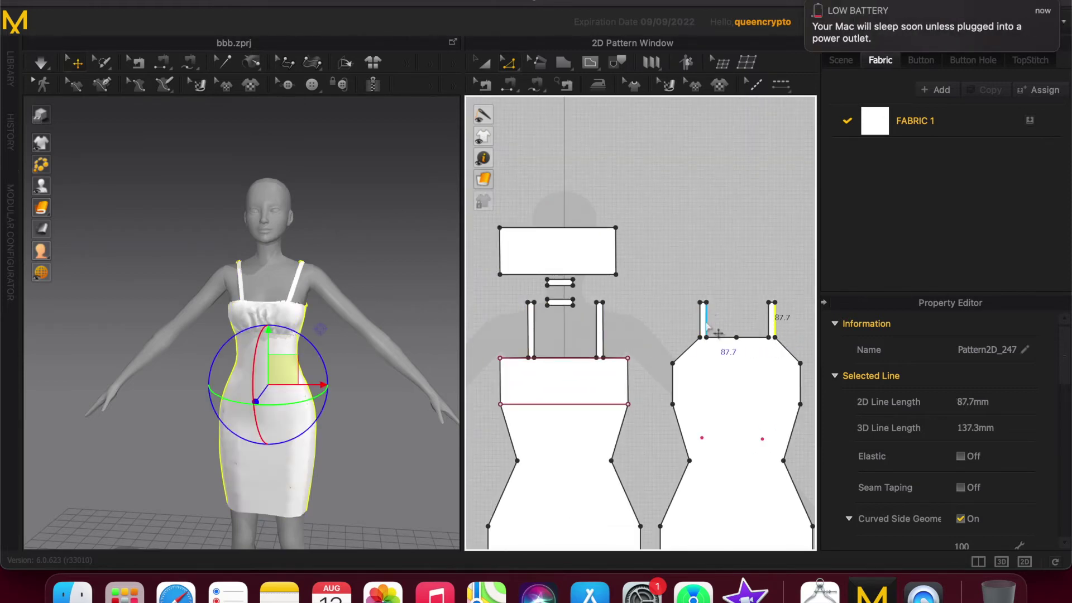
pyautogui.keyDown('shift'); pyautogui.click(604, 338); pyautogui.keyUp('shift')
pyautogui.keyDown('shift'); pyautogui.moveTo(536, 345); pyautogui.dragTo(532, 345); pyautogui.keyUp('shift')
pyautogui.press('space')
pyautogui.click(378, 256)
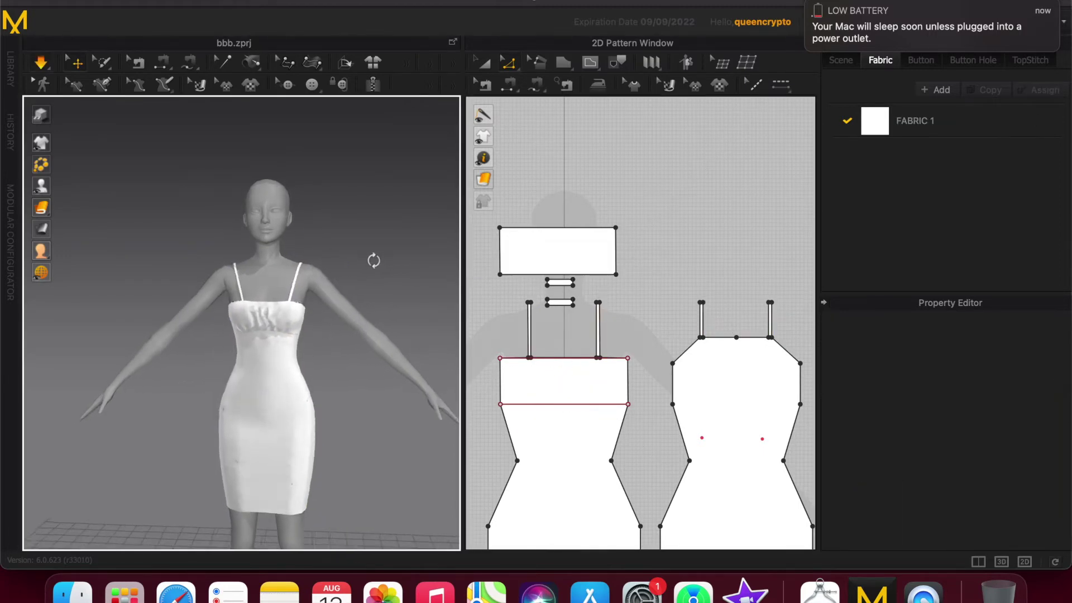
# Stop the simulation and save the project
pyautogui.click(42, 64)
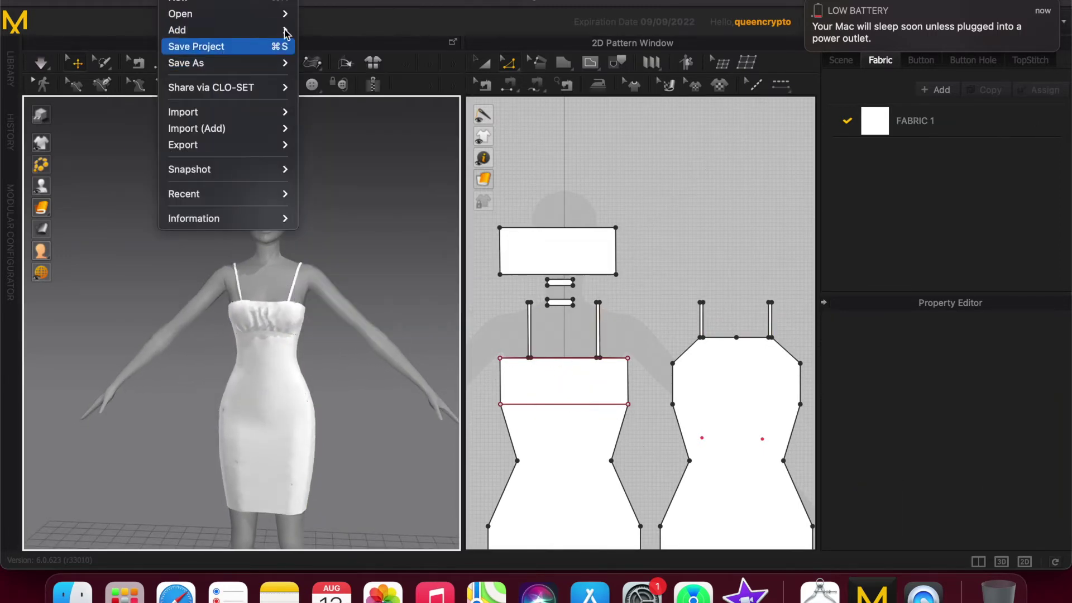
pyautogui.click(204, 44)
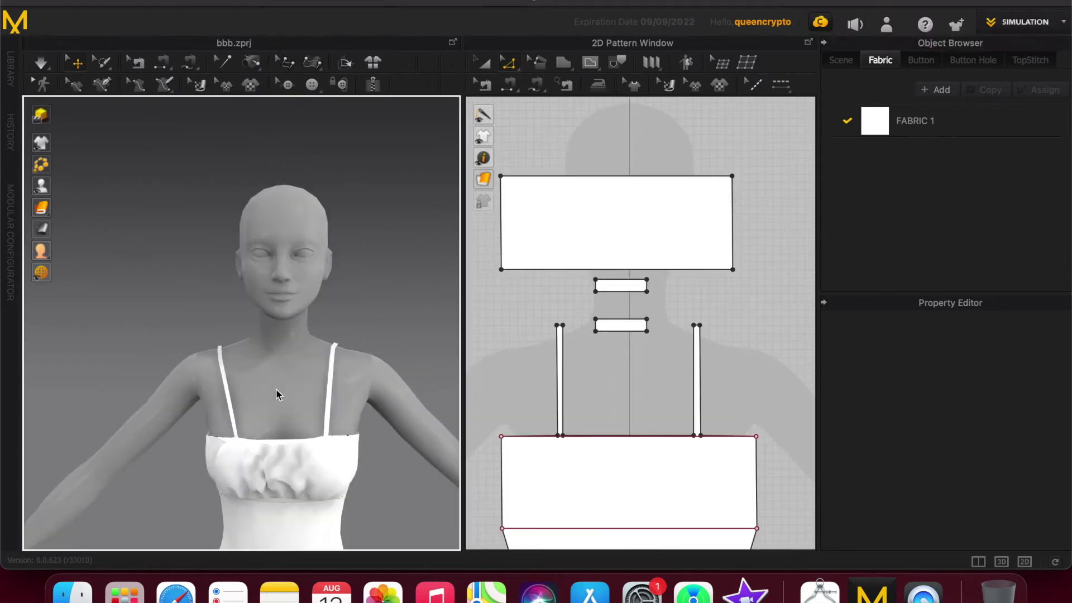
# Add segment topstitching along the long edges of both front straps
pyautogui.scroll(5, 290, 393)
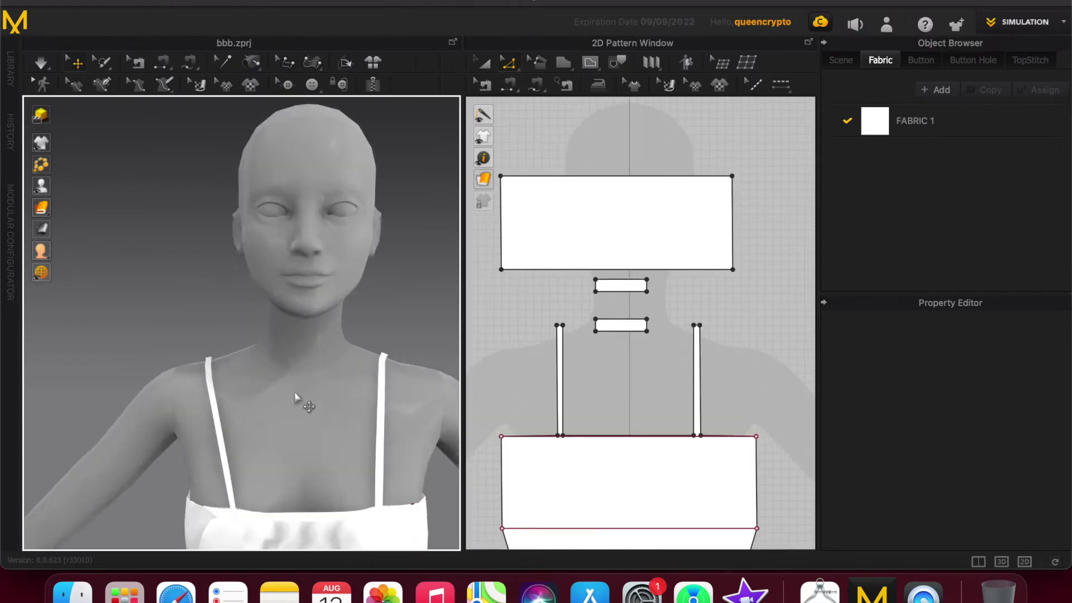
pyautogui.scroll(-5, 400, 301)
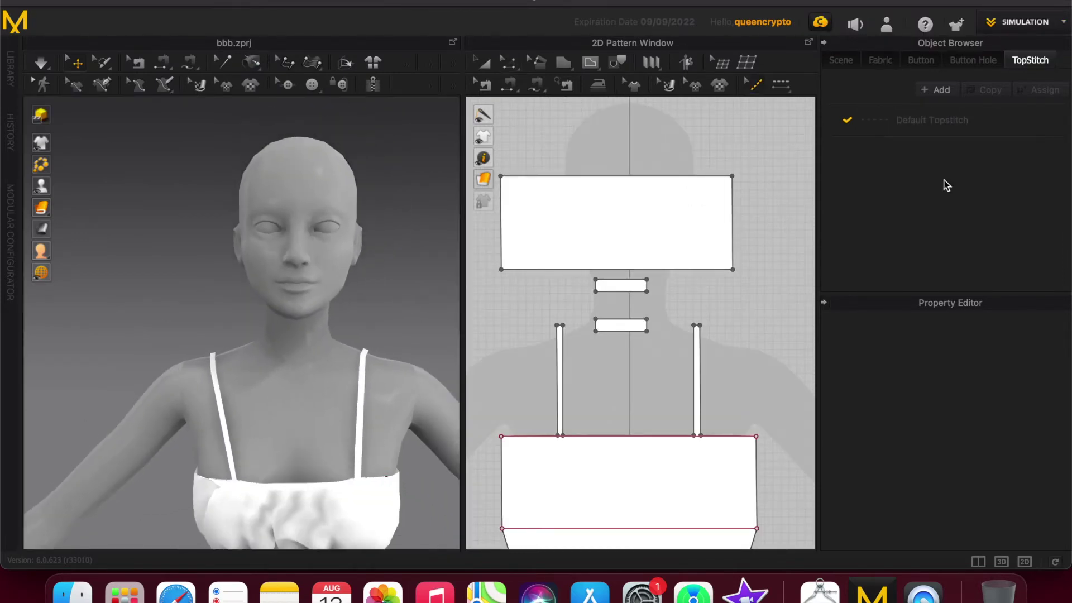
pyautogui.click(559, 378)
pyautogui.click(380, 0)
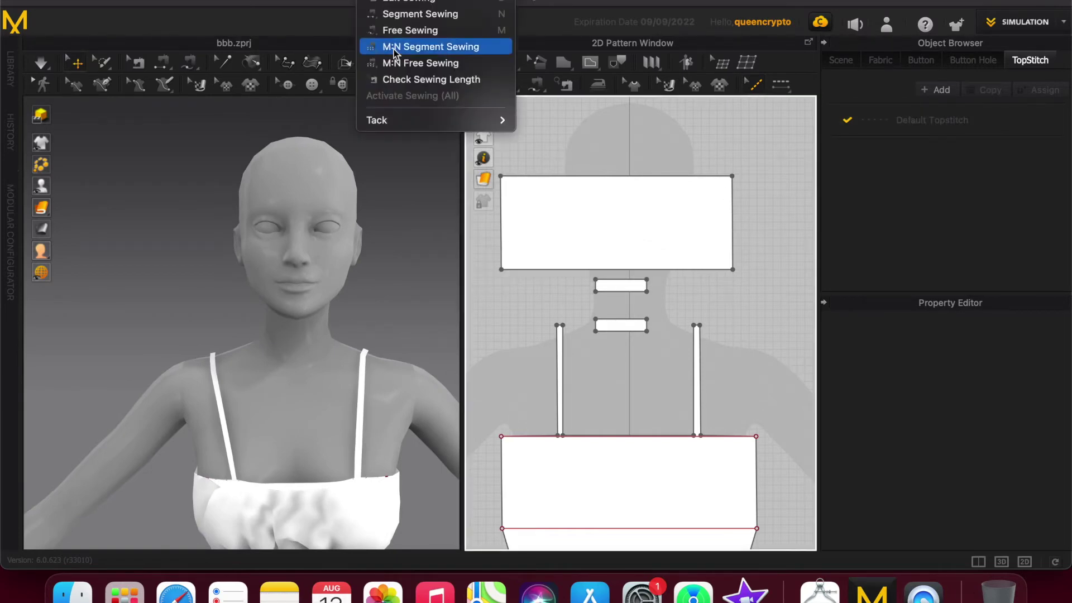
pyautogui.moveTo(433, 2)
pyautogui.moveTo(438, 79)
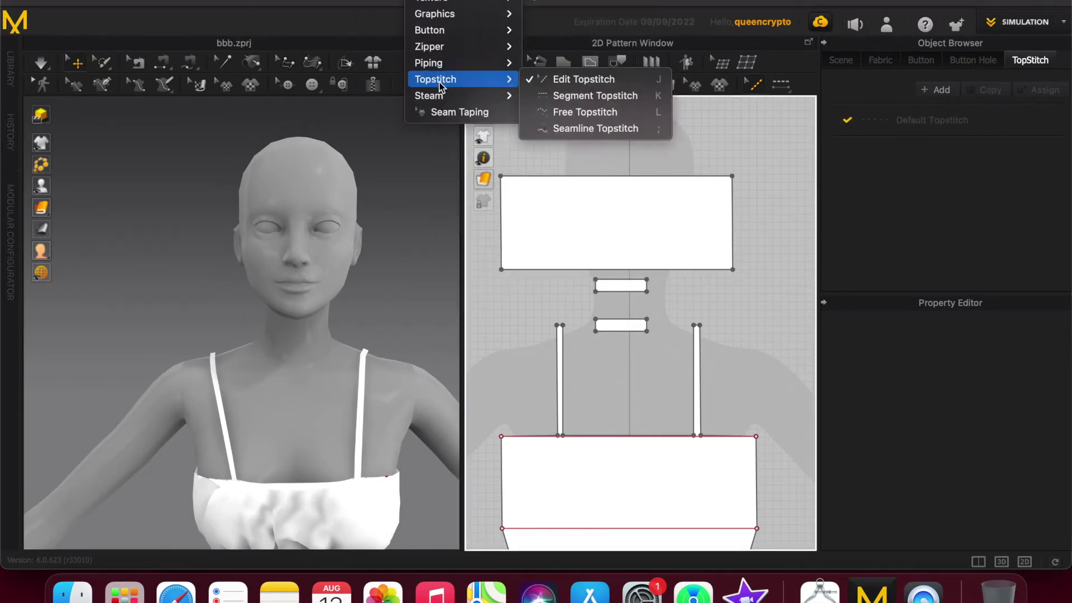
pyautogui.click(581, 97)
pyautogui.click(560, 397)
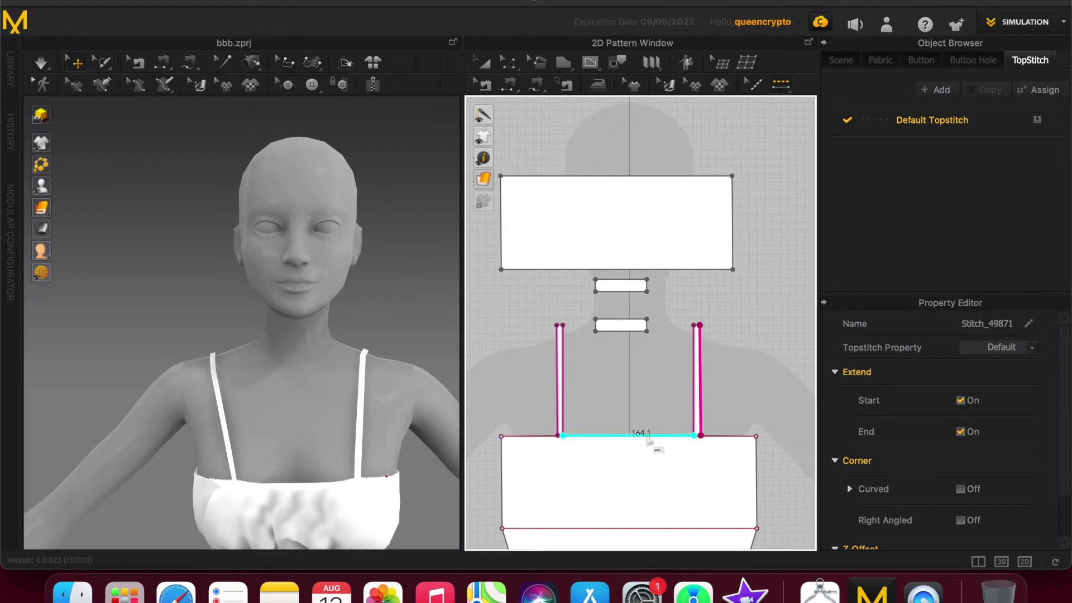
# Topstitch the upper neckline edge of the front bust panel between and beside the straps
pyautogui.scroll(10, 699, 437)
pyautogui.click(757, 420)
pyautogui.click(599, 421)
pyautogui.scroll(-1, 660, 416)
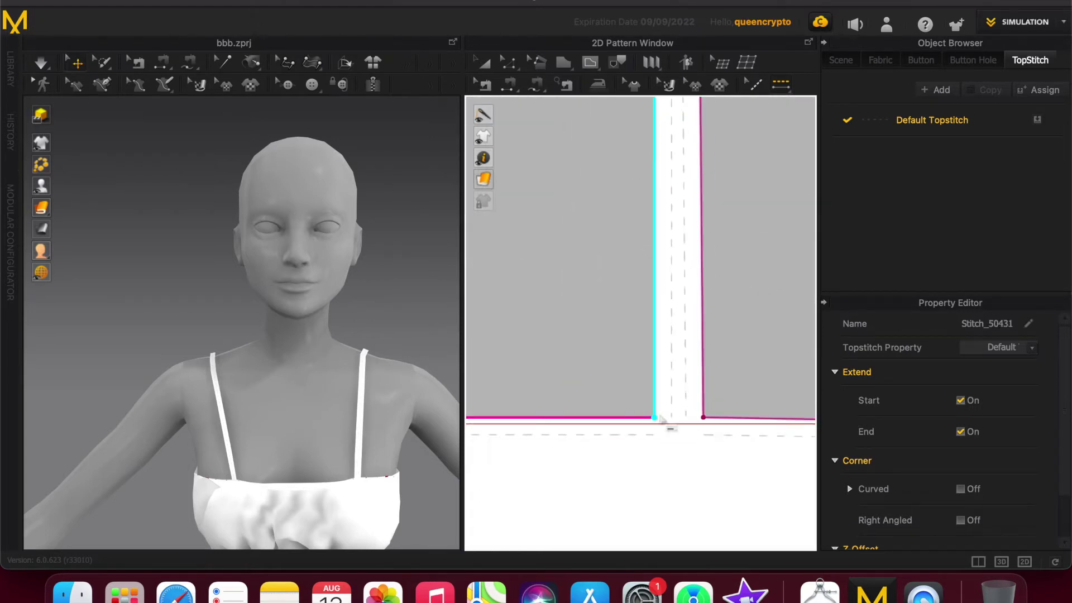
pyautogui.scroll(-10, 662, 418)
pyautogui.scroll(10, 493, 426)
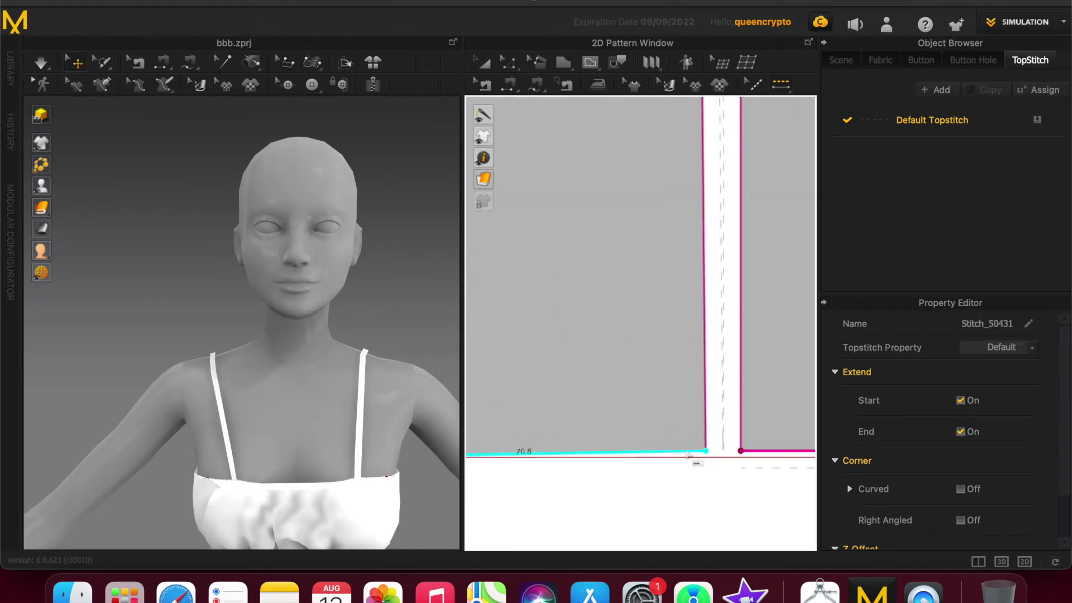
# Topstitch the long edges of both back straps
pyautogui.scroll(-5, 695, 449)
pyautogui.scroll(5, 692, 373)
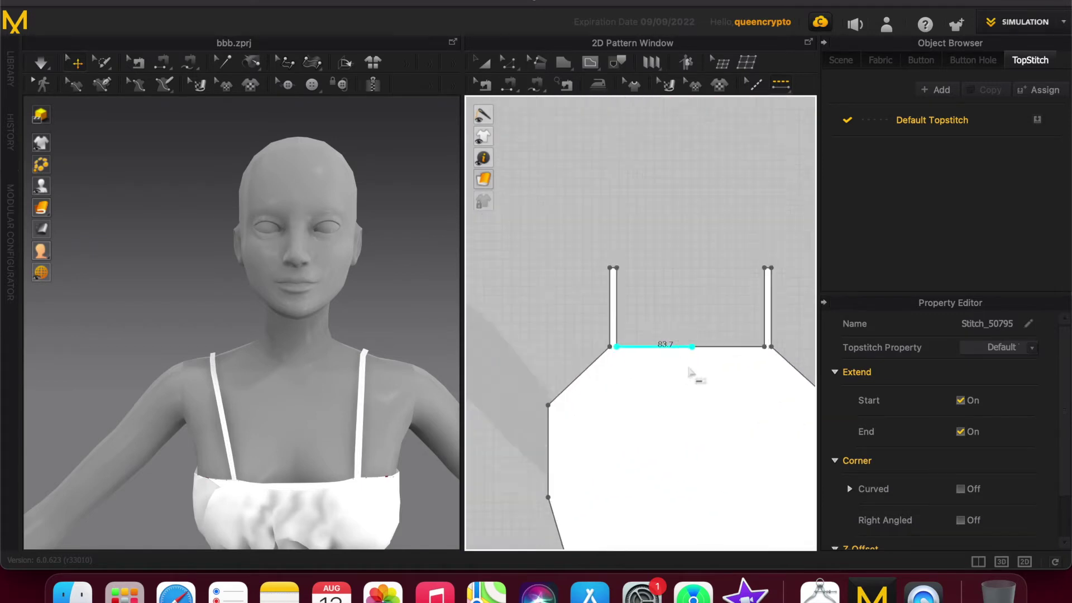
pyautogui.scroll(5, 659, 333)
pyautogui.click(548, 293)
pyautogui.scroll(-10, 558, 296)
pyautogui.scroll(5, 653, 295)
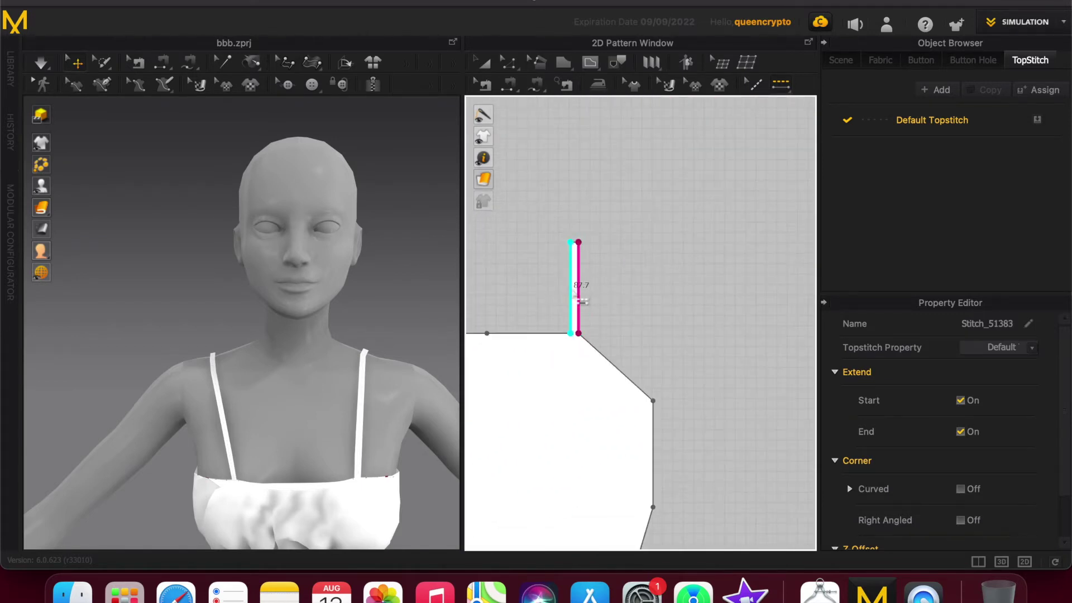
pyautogui.click(573, 293)
pyautogui.scroll(-10, 682, 296)
pyautogui.scroll(5, 503, 345)
pyautogui.scroll(-5, 541, 350)
pyautogui.scroll(5, 479, 349)
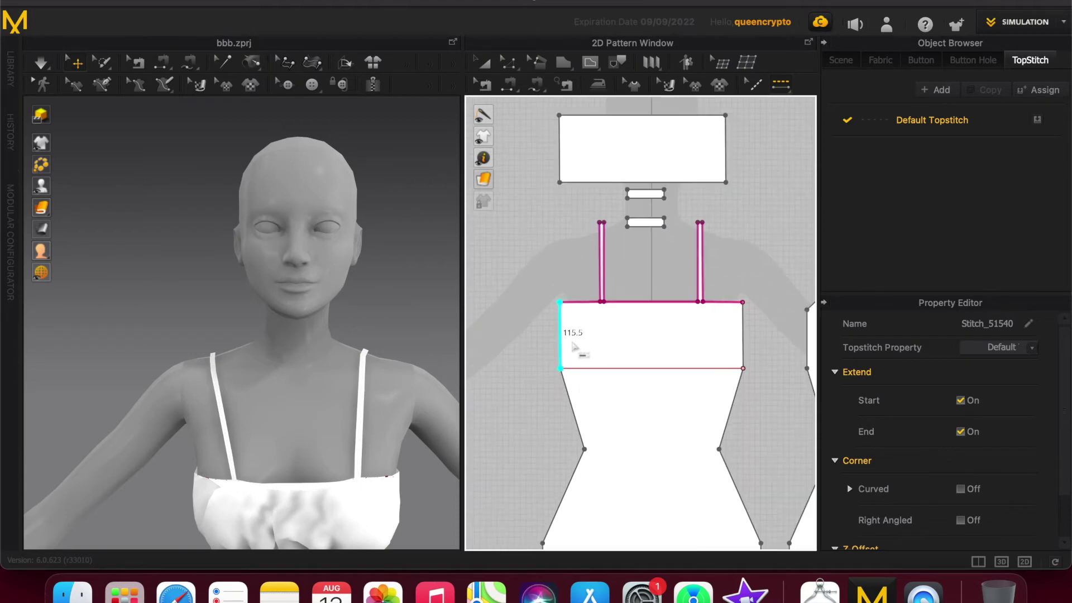
# Topstitch the bottom hem segments of the front and back dress patterns
pyautogui.scroll(-8, 335, 303)
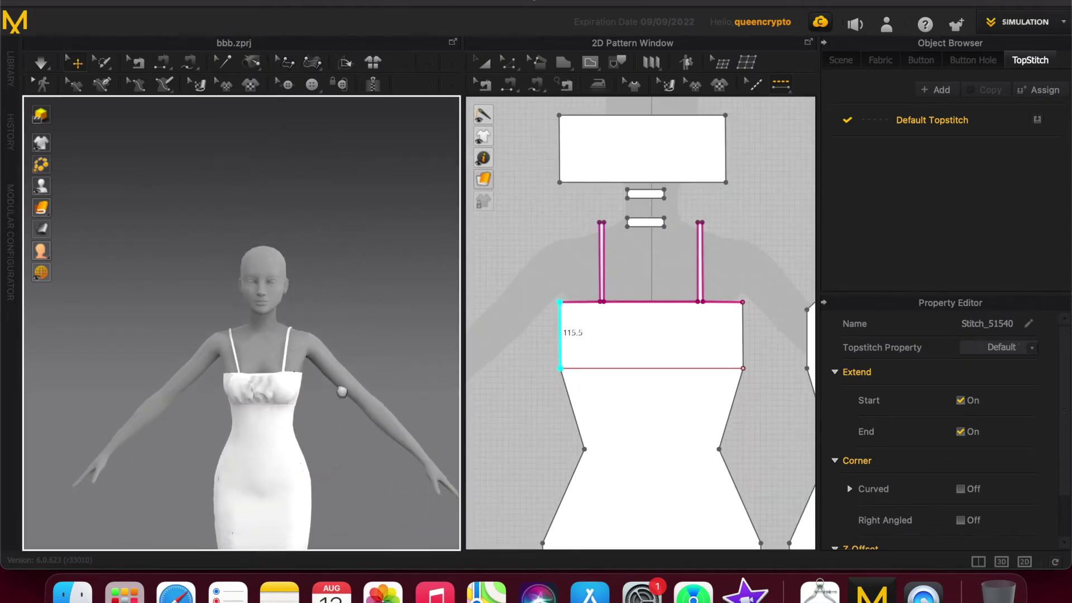
pyautogui.scroll(-3, 342, 335)
pyautogui.scroll(-3, 653, 318)
pyautogui.scroll(4, 718, 531)
pyautogui.scroll(-2, 703, 518)
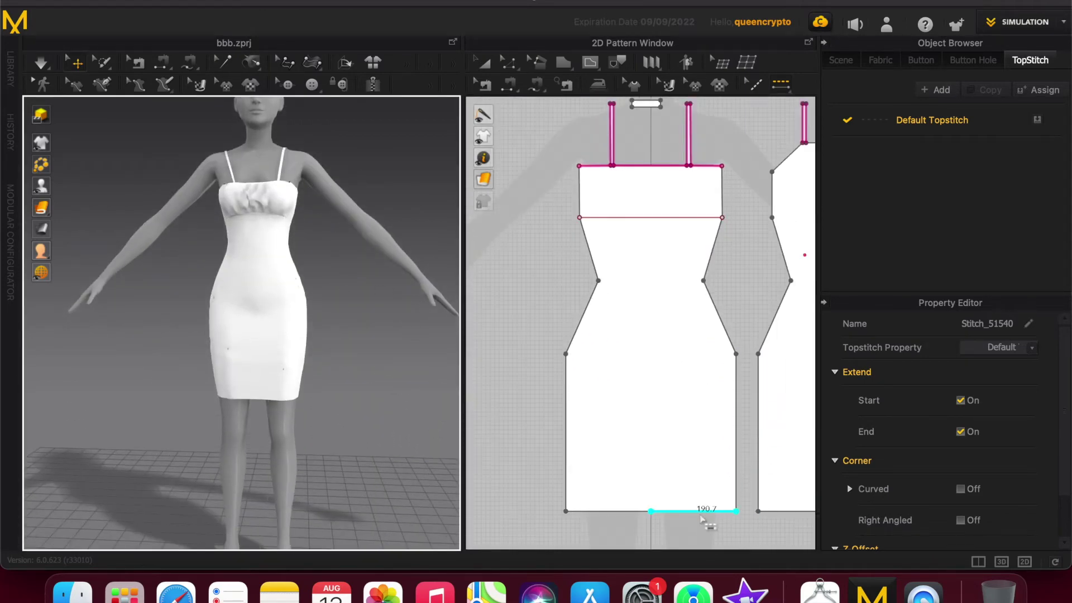
pyautogui.click(631, 512)
pyautogui.click(710, 512)
pyautogui.click(772, 512)
pyautogui.scroll(-4, 613, 501)
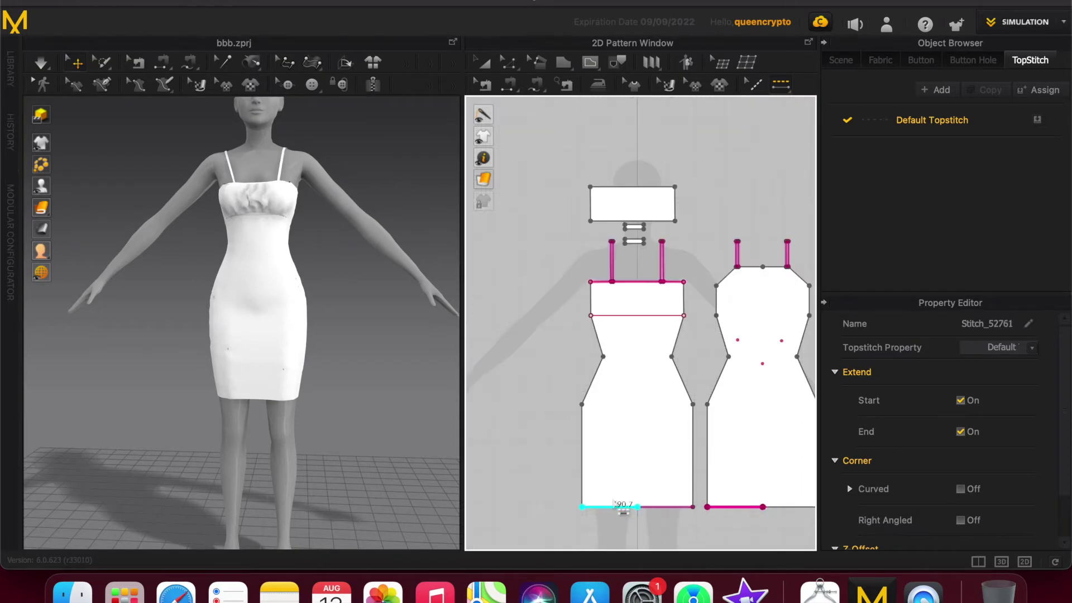
# Examine the hem, bust panel and strap of the dress on the avatar up close for the topstitching
pyautogui.scroll(5, 333, 235)
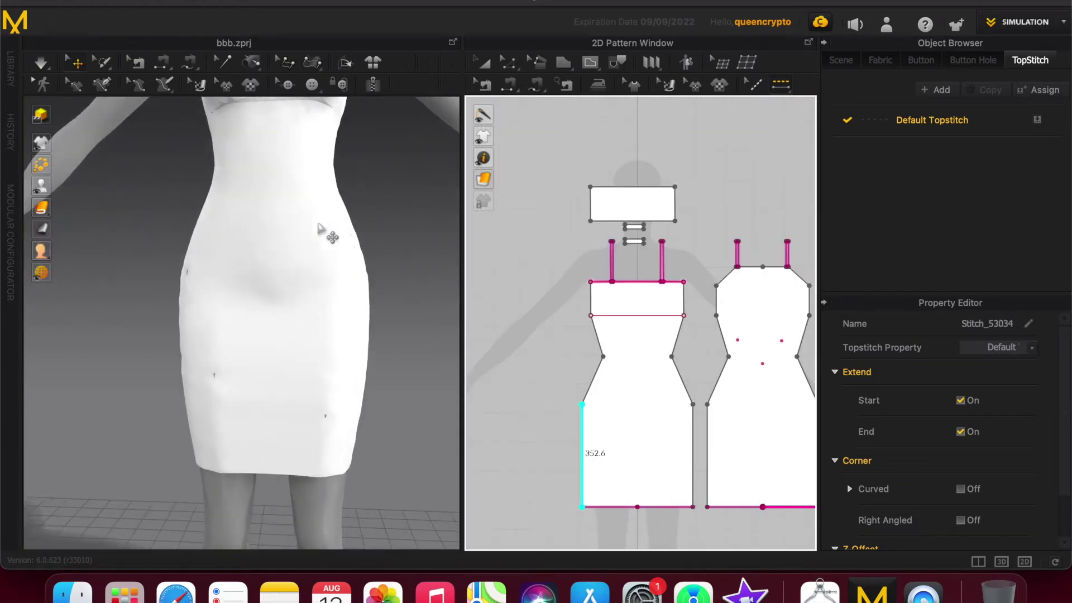
pyautogui.scroll(-3, 352, 336)
pyautogui.scroll(8, 352, 395)
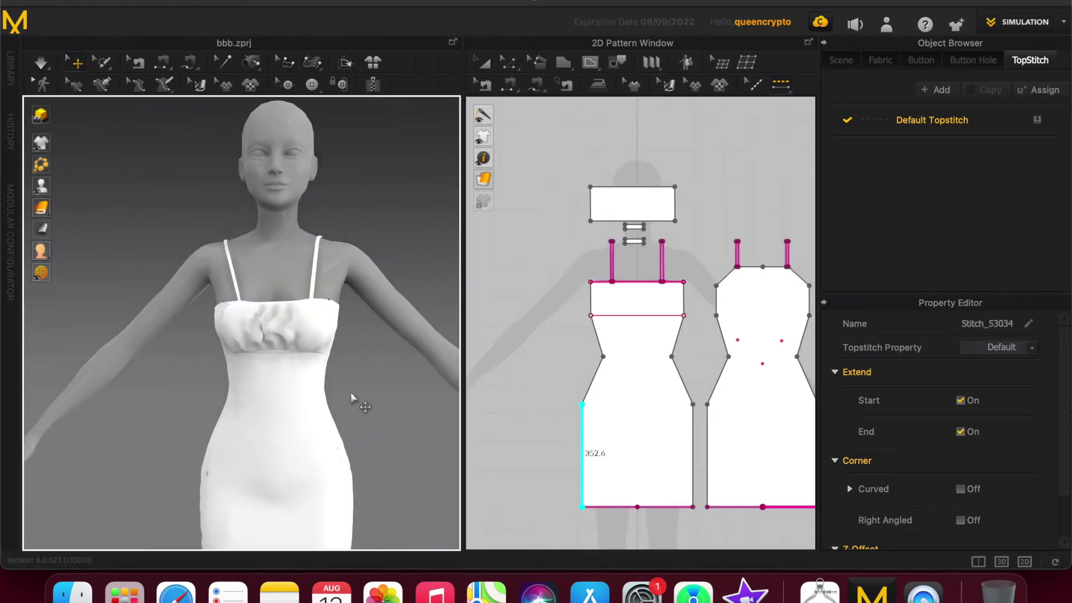
pyautogui.scroll(-4, 389, 357)
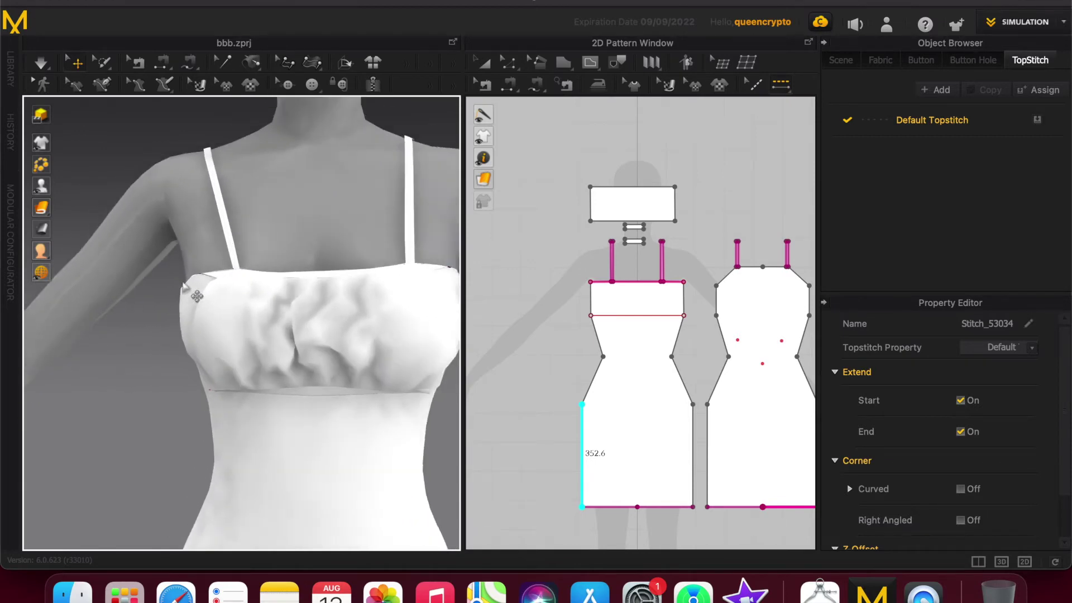
pyautogui.moveTo(384, 201); pyautogui.dragTo(382, 353, button='right')
pyautogui.scroll(5, 382, 354)
pyautogui.moveTo(231, 373); pyautogui.dragTo(246, 363, button='right')
pyautogui.scroll(-3, 1029, 382)
pyautogui.scroll(3, 1029, 380)
# Change the Default Topstitch thread colour to Gray 2 (666666)
pyautogui.click(953, 131)
pyautogui.click(957, 136)
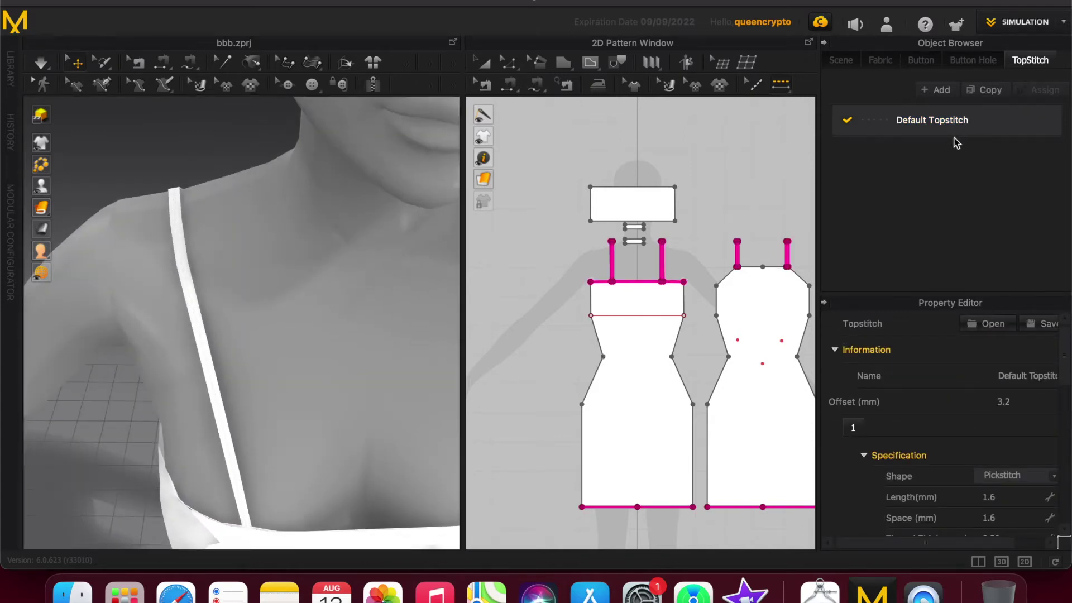
pyautogui.scroll(-3, 1021, 457)
pyautogui.scroll(-2, 998, 512)
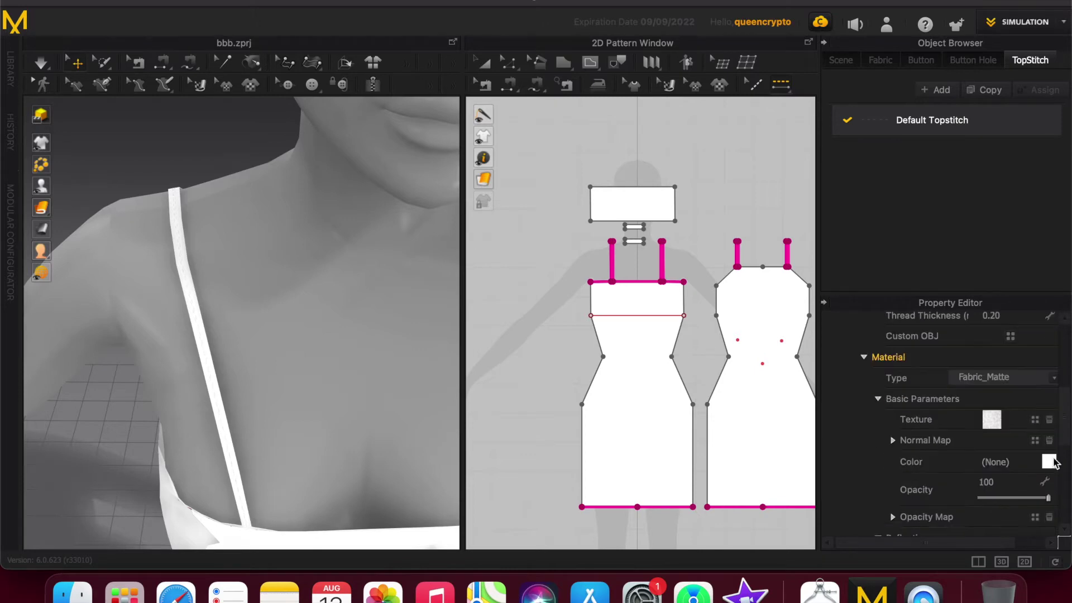
pyautogui.click(1050, 463)
pyautogui.click(585, 171)
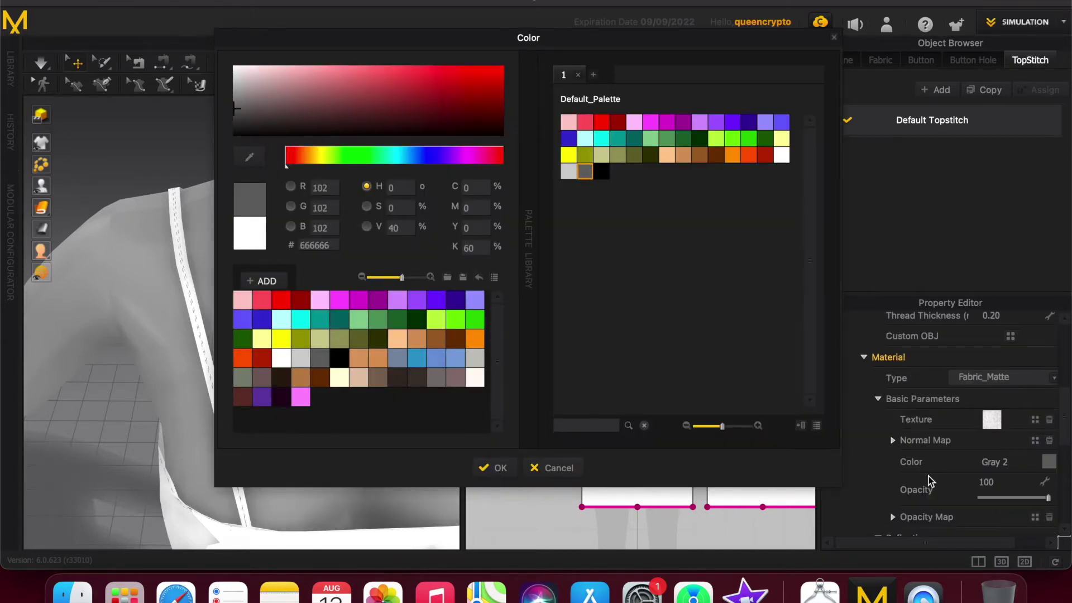
pyautogui.click(494, 468)
# Set the Default Topstitch thread thickness to 0.80 and its stitch length to 1.0 mm
pyautogui.scroll(-5, 919, 447)
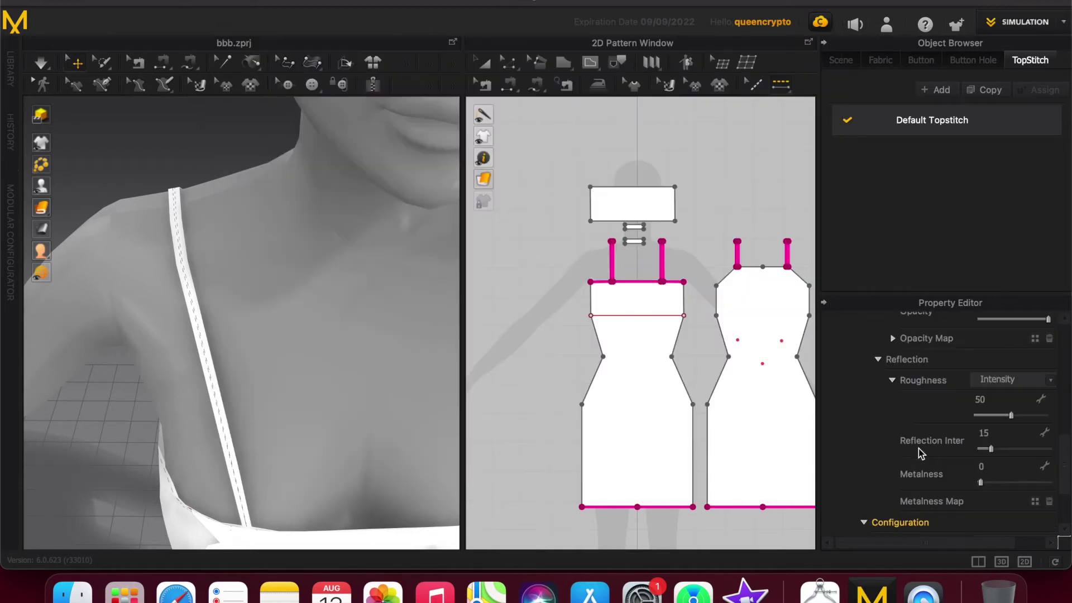
pyautogui.scroll(10, 919, 448)
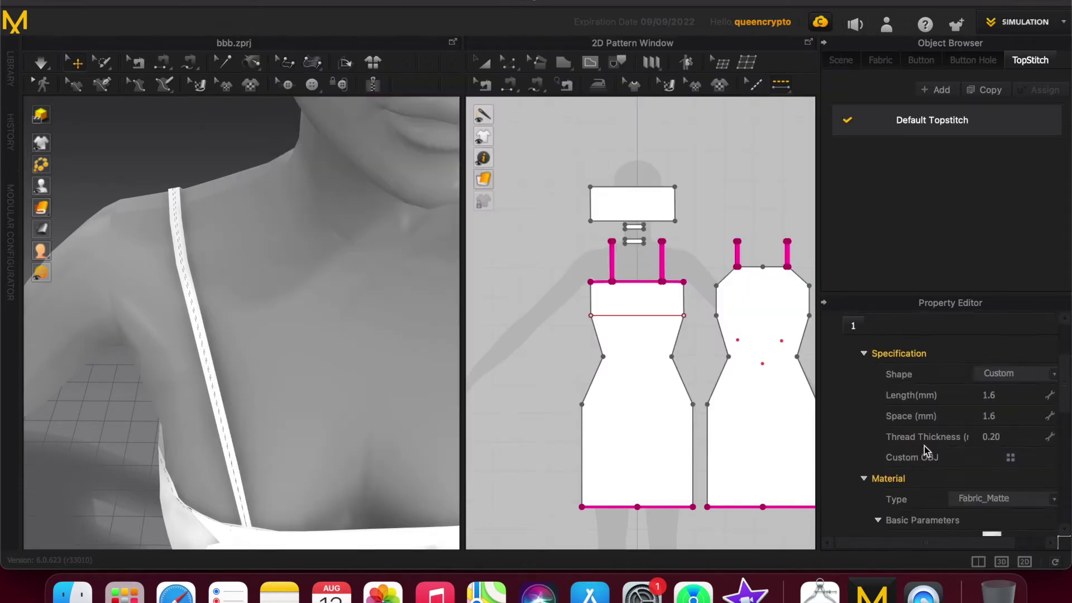
pyautogui.click(1014, 437)
pyautogui.press('Return')
pyautogui.scroll(-1, 943, 439)
pyautogui.scroll(1, 942, 439)
pyautogui.click(1004, 416)
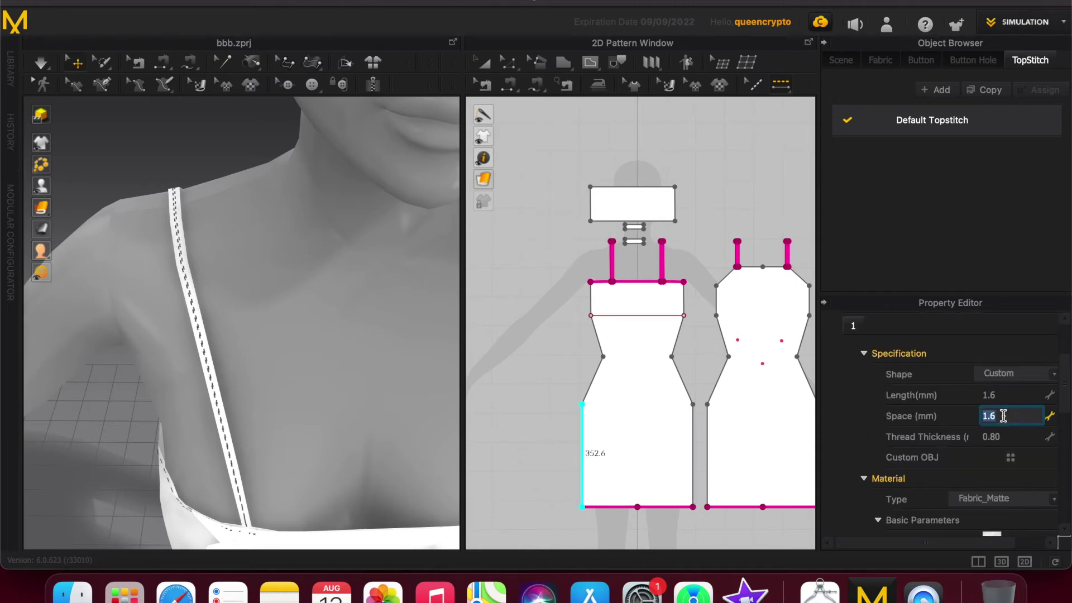
pyautogui.click(1000, 394)
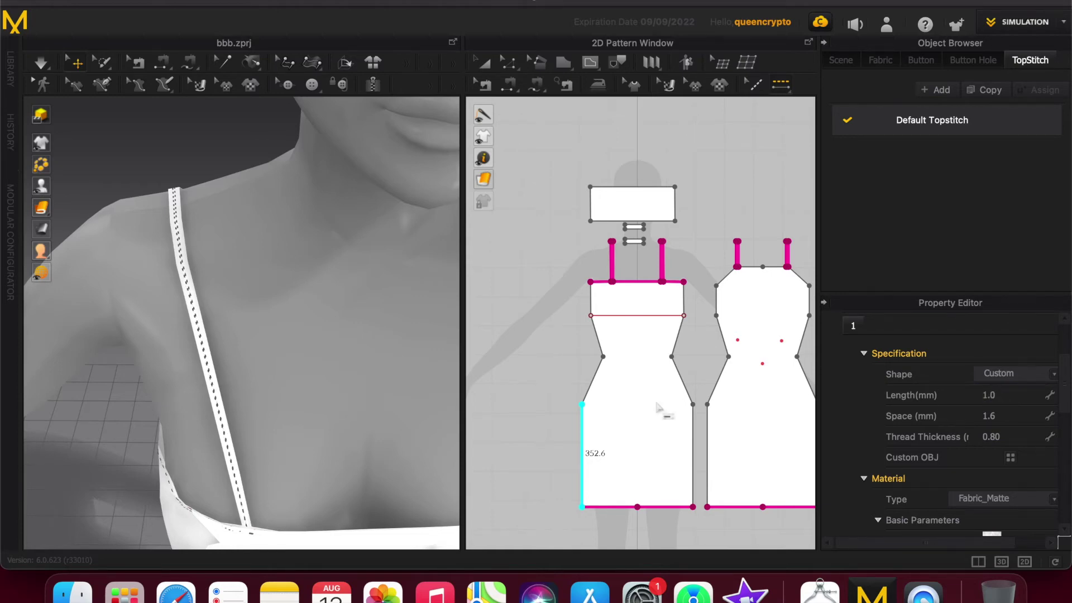
pyautogui.scroll(-5, 358, 419)
pyautogui.moveTo(356, 418); pyautogui.dragTo(347, 384, button='right')
pyautogui.scroll(-5, 346, 392)
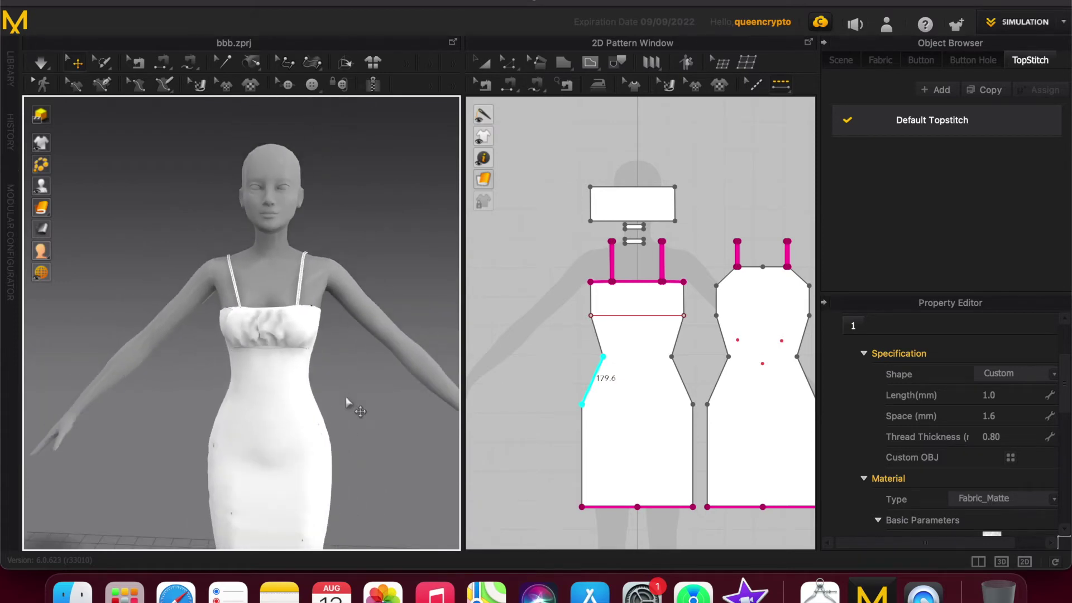
pyautogui.moveTo(354, 389); pyautogui.dragTo(360, 312, button='middle')
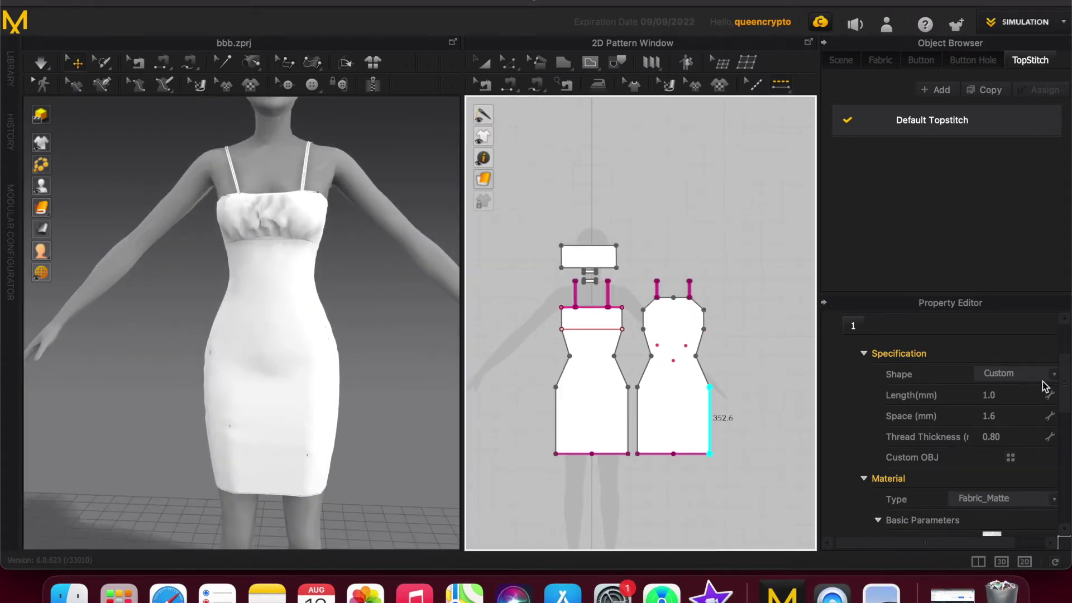
pyautogui.moveTo(1063, 379); pyautogui.dragTo(1058, 431)
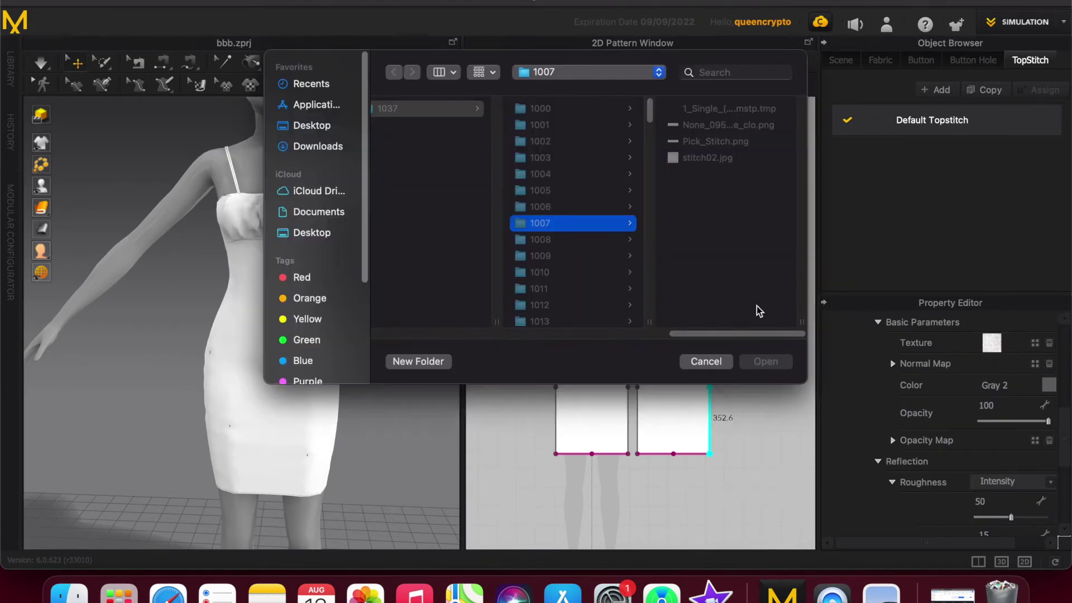
pyautogui.click(706, 361)
# Browse for a texture image for FABRIC 1 in the "try this" folder inside the iCloud Desktop's Pattern folder
pyautogui.click(885, 61)
pyautogui.click(916, 133)
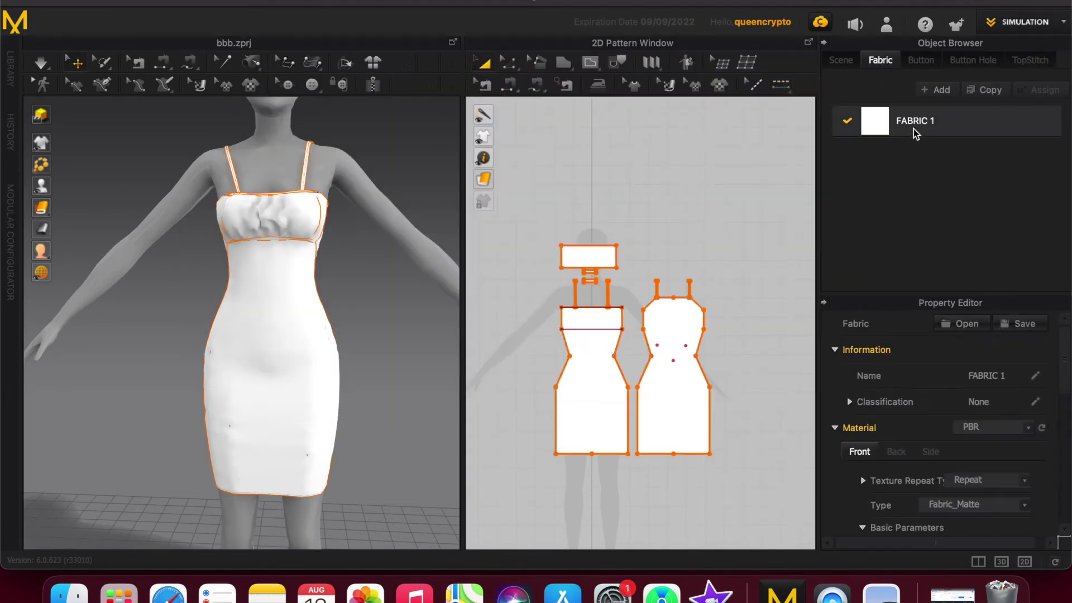
pyautogui.scroll(-5, 1037, 434)
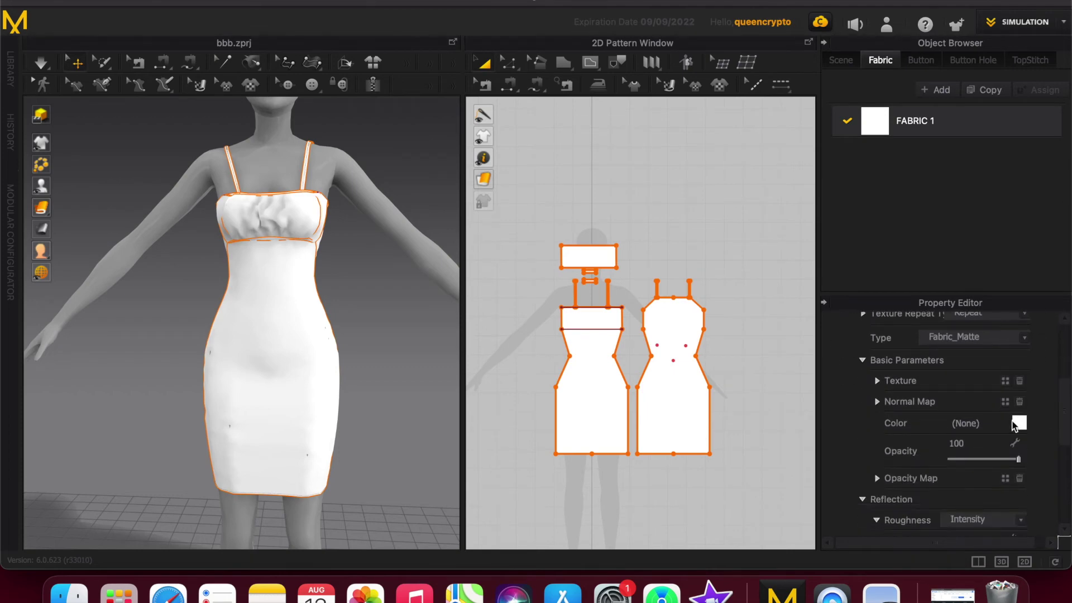
pyautogui.click(1005, 380)
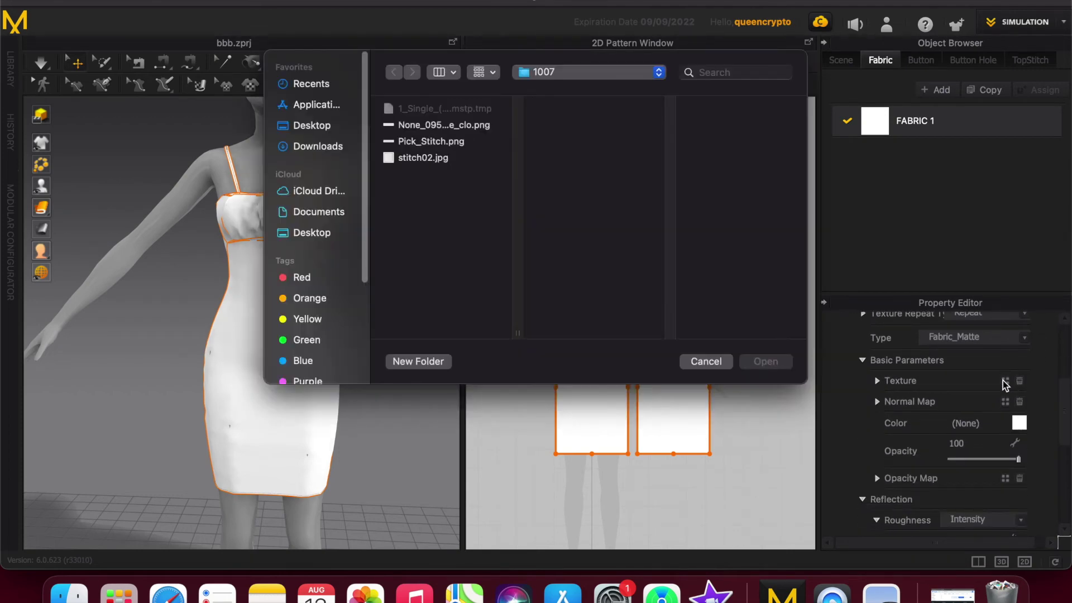
pyautogui.click(307, 232)
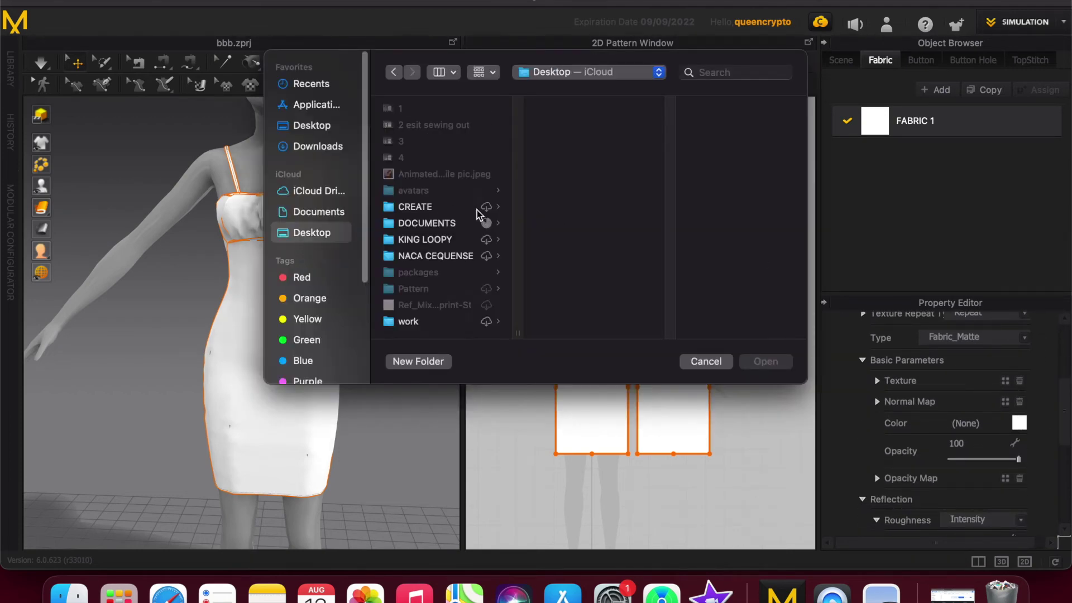
pyautogui.click(438, 288)
pyautogui.scroll(-2, 621, 239)
pyautogui.scroll(-3, 621, 239)
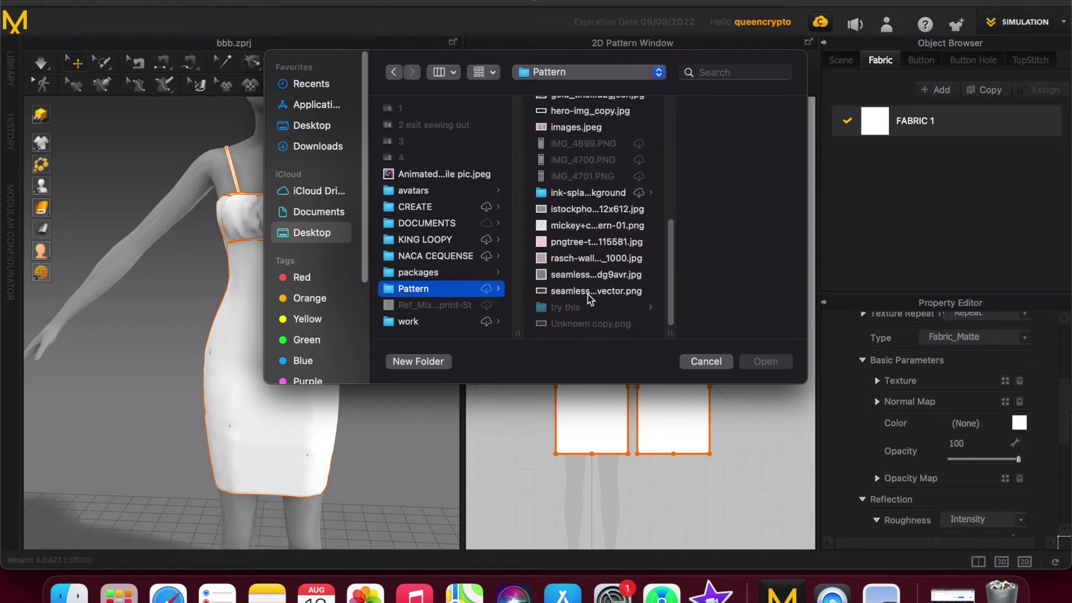
pyautogui.click(582, 308)
# Preview the available images and apply fabric-textured-background.jpg as the texture of FABRIC 1
pyautogui.click(734, 157)
pyautogui.click(575, 142)
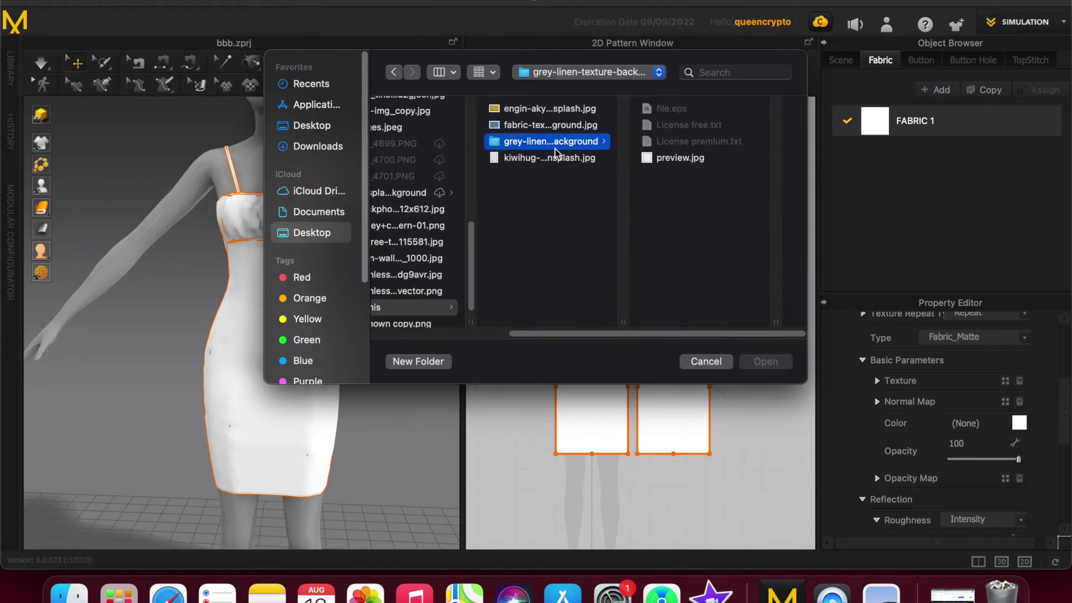
pyautogui.click(562, 125)
pyautogui.click(560, 113)
pyautogui.click(562, 125)
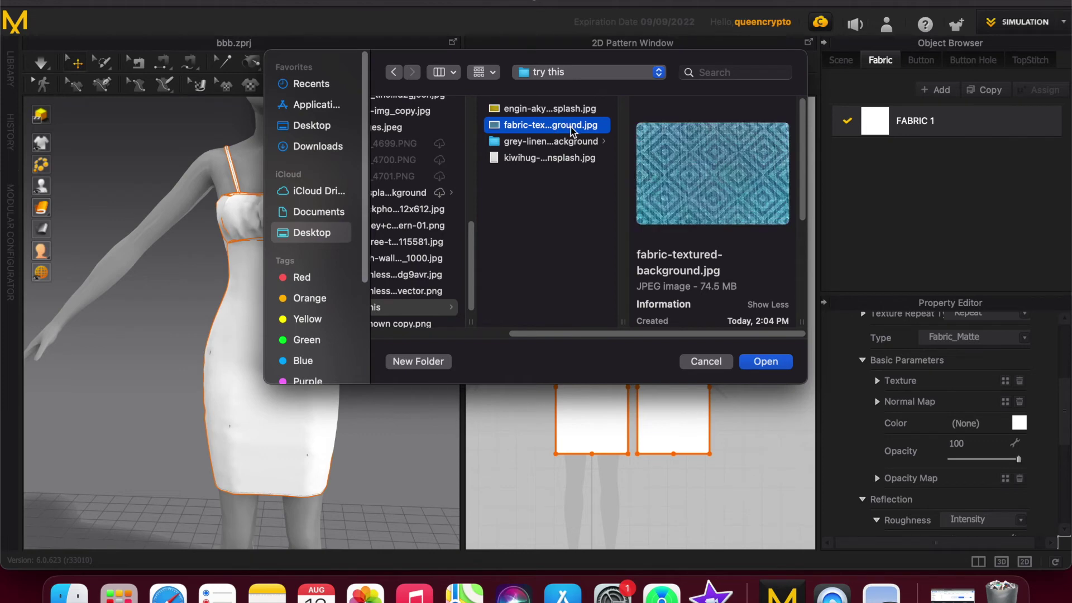
pyautogui.click(766, 361)
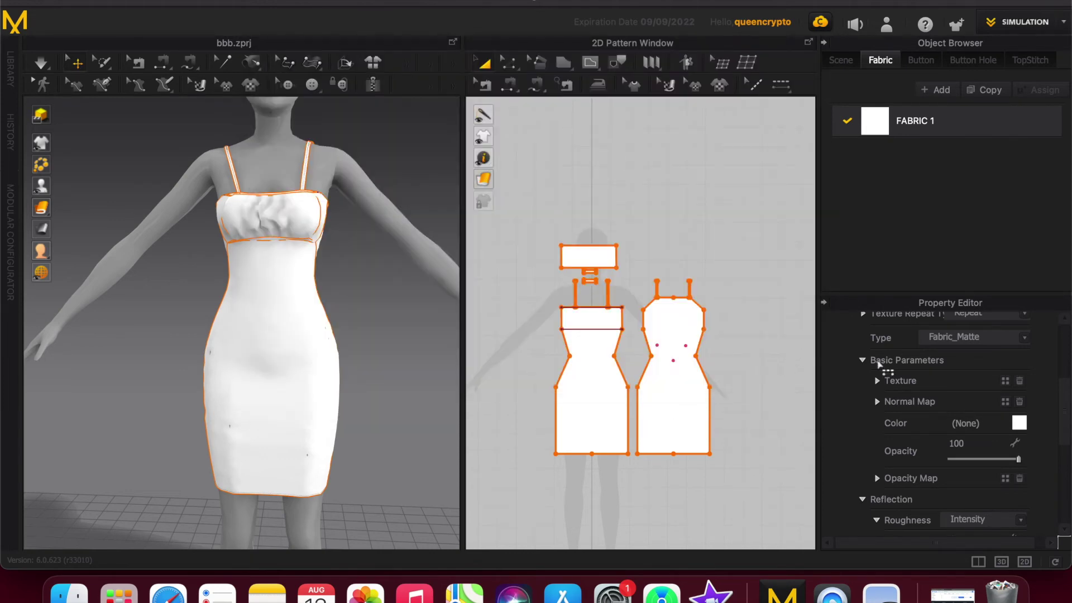
pyautogui.scroll(-3, 270, 313)
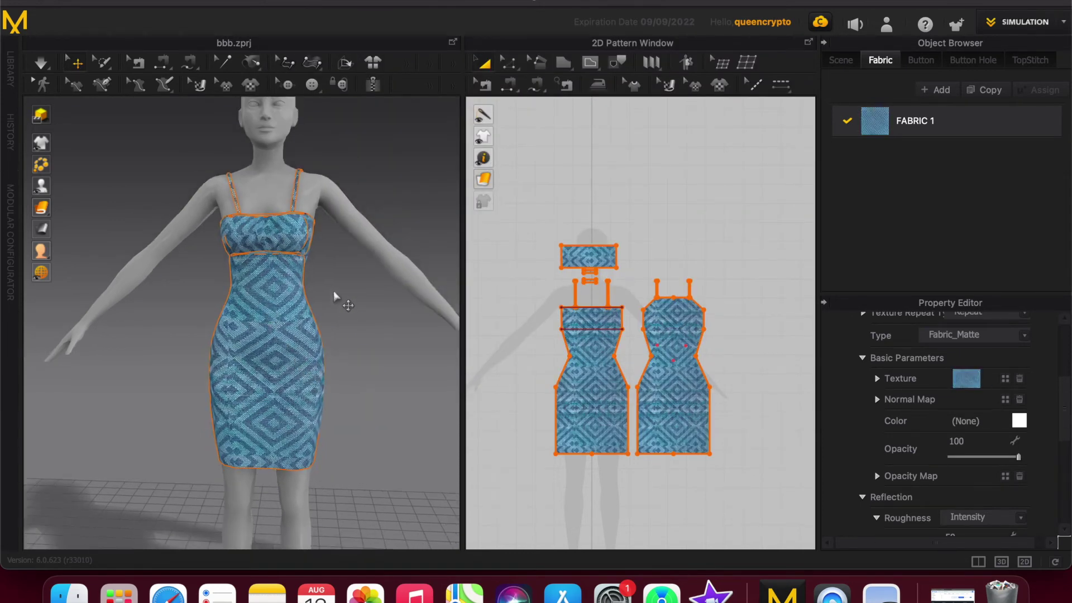
# Shift the fabric texture on the front dress piece with the Edit Texture tool
pyautogui.scroll(2, 337, 292)
pyautogui.scroll(2, 636, 321)
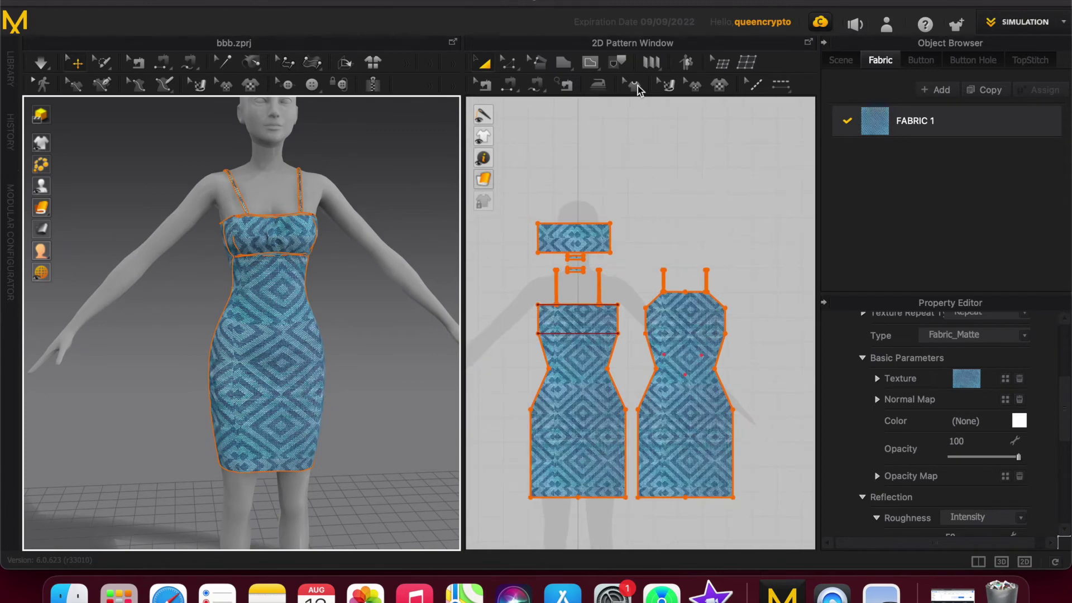
pyautogui.click(636, 86)
pyautogui.click(666, 86)
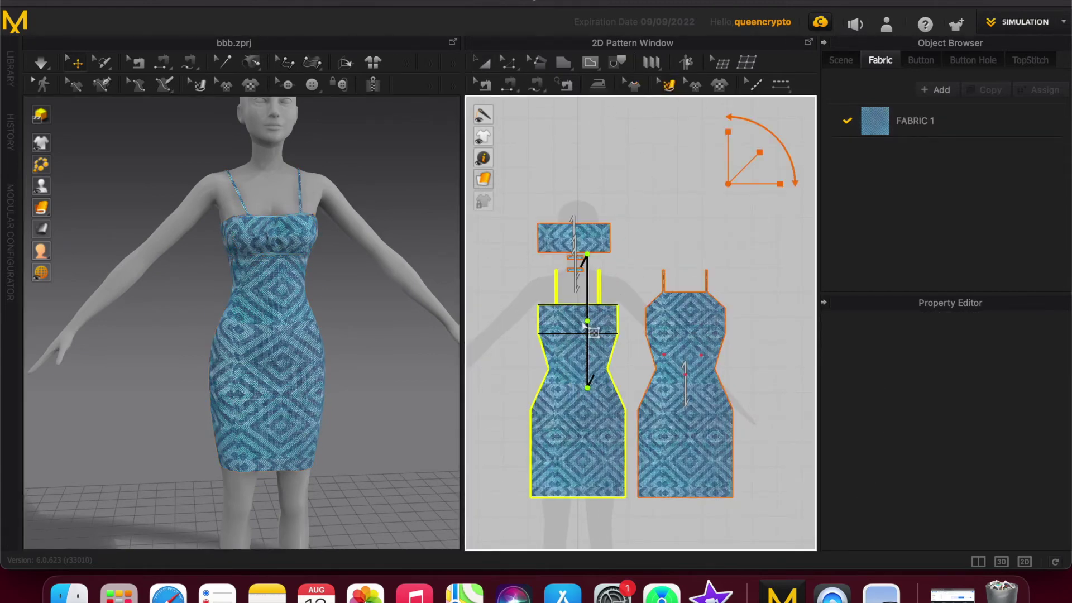
pyautogui.click(564, 355)
pyautogui.moveTo(565, 356); pyautogui.dragTo(566, 376)
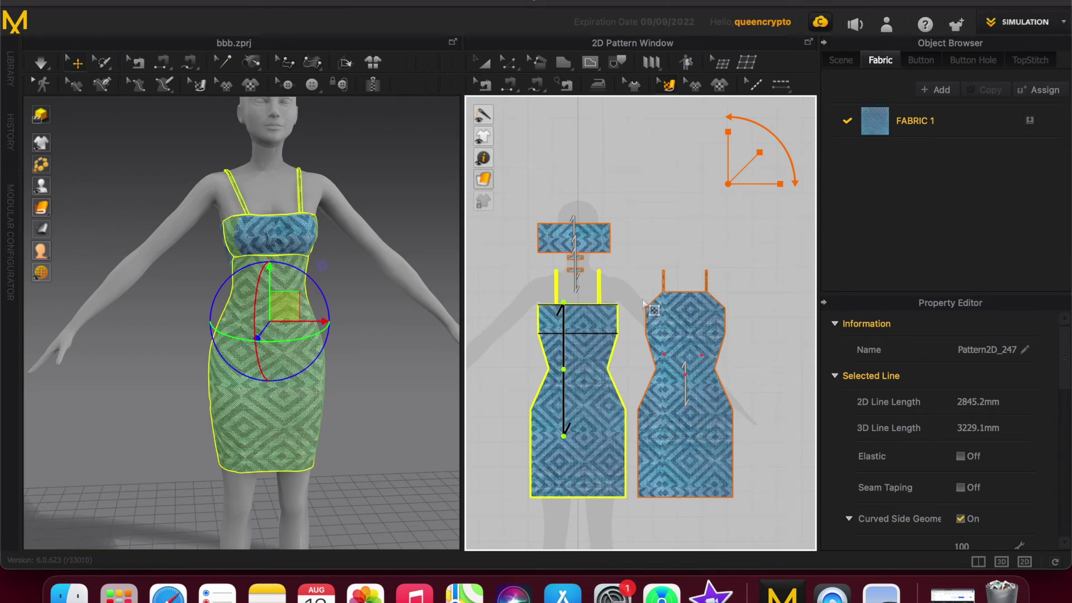
pyautogui.click(584, 318)
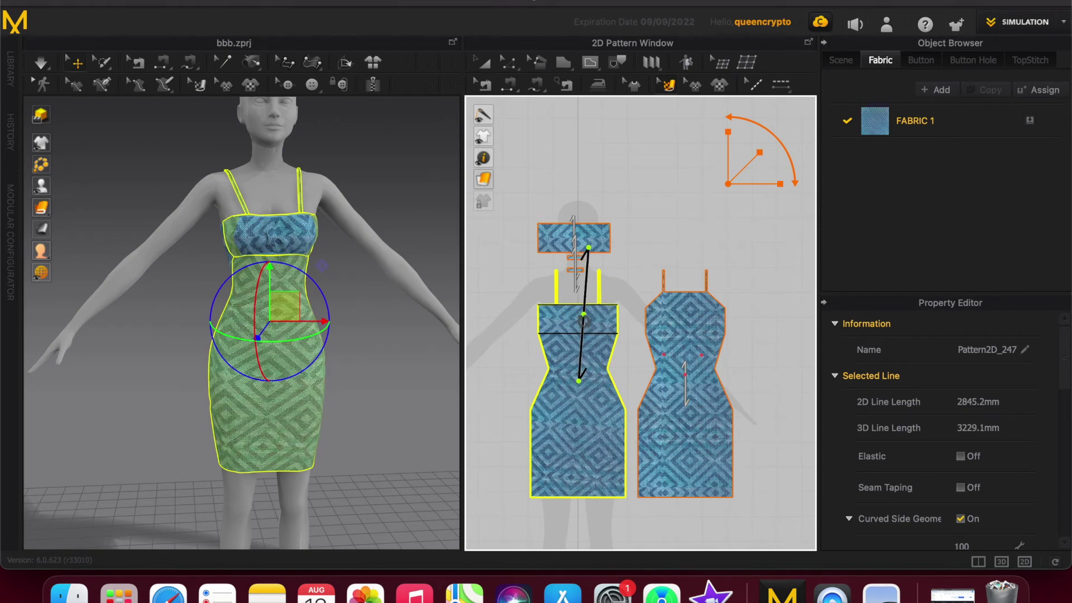
# Simulate the garment and examine how the textured dress sits on the avatar from several angles
pyautogui.press('space')
pyautogui.click(384, 327)
pyautogui.moveTo(383, 326); pyautogui.dragTo(204, 310, button='right')
pyautogui.click(274, 242)
pyautogui.click(204, 310)
pyautogui.moveTo(191, 258); pyautogui.dragTo(237, 256, button='right')
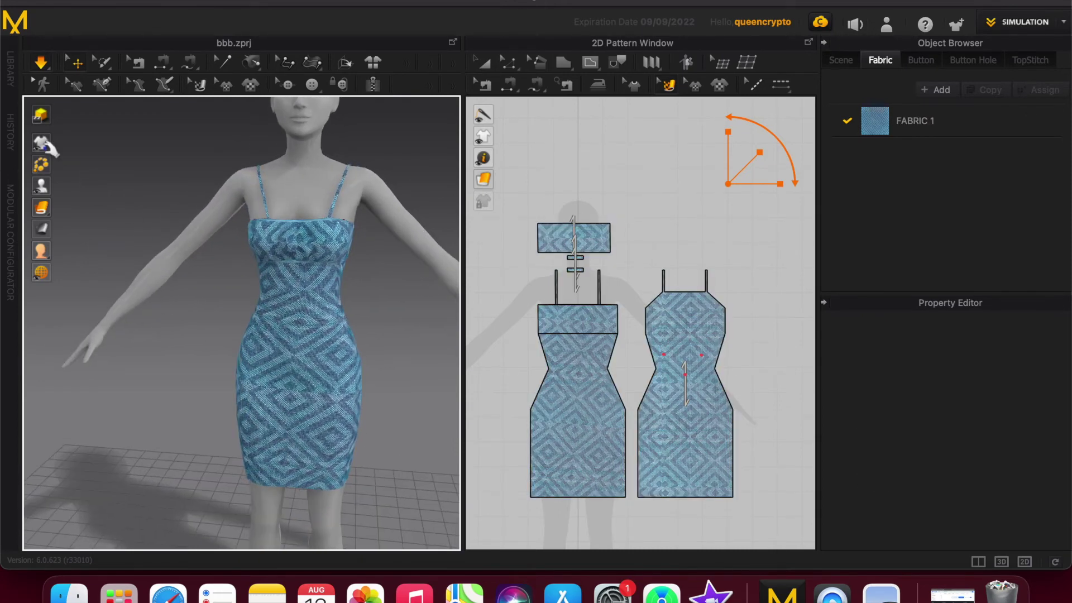
pyautogui.moveTo(45, 144)
pyautogui.moveTo(173, 179); pyautogui.dragTo(354, 182, button='right')
pyautogui.moveTo(179, 194); pyautogui.dragTo(276, 190, button='right')
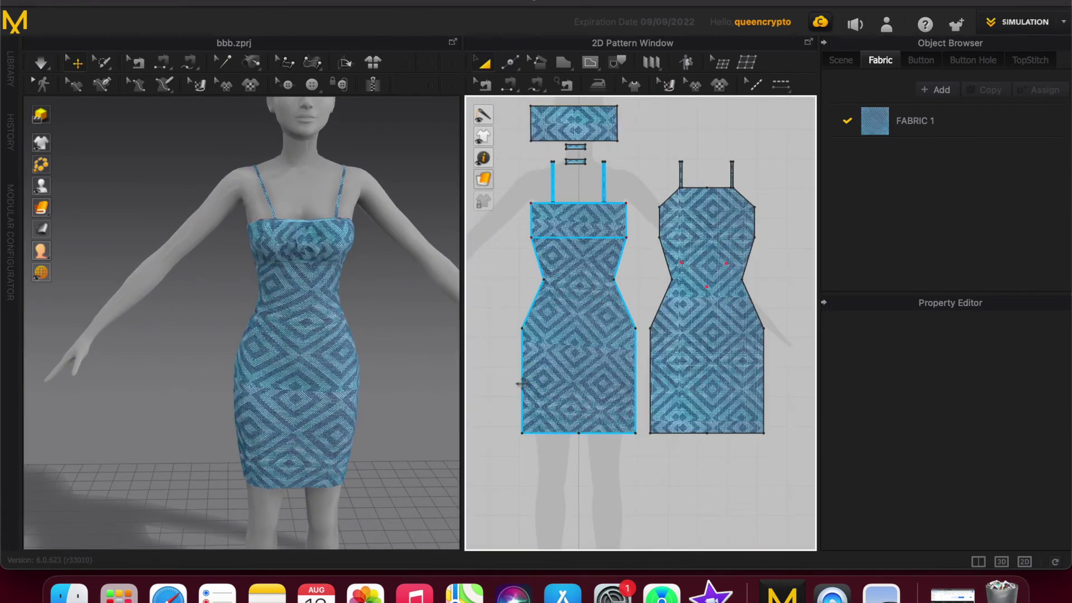
# Split the outer lower side edge of the back piece, farthest from the front piece, uniformly into 2 segments
pyautogui.rightClick(519, 383)
pyautogui.press('Escape')
pyautogui.press('z')
pyautogui.click(521, 383)
pyautogui.rightClick(523, 387)
pyautogui.press('Escape')
pyautogui.keyDown('shift'); pyautogui.click(651, 380); pyautogui.keyUp('shift')
pyautogui.keyDown('shift'); pyautogui.click(764, 380); pyautogui.keyUp('shift')
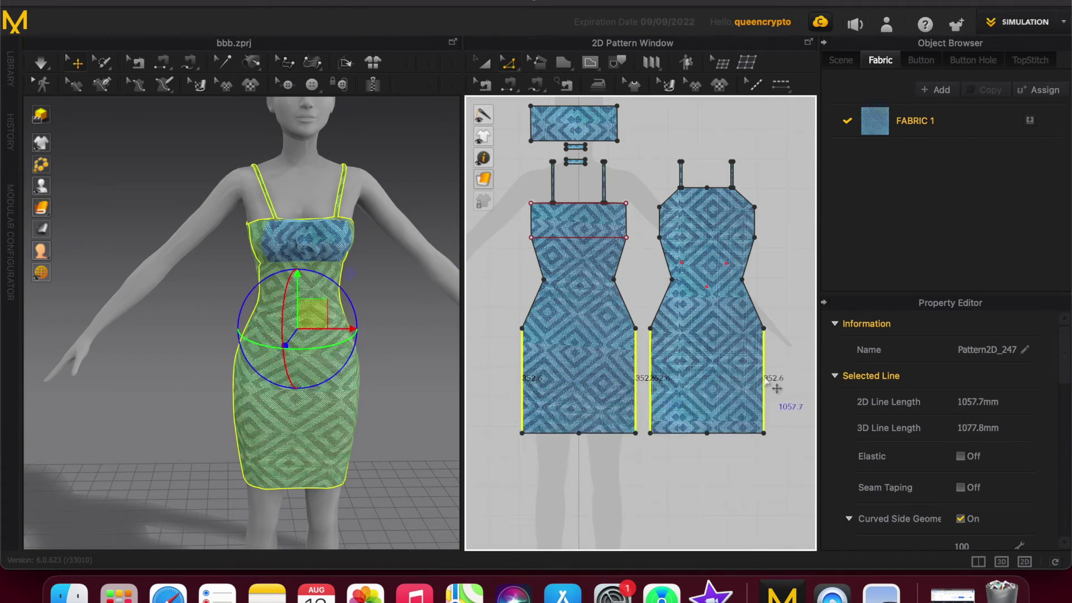
pyautogui.rightClick(764, 374)
pyautogui.click(779, 443)
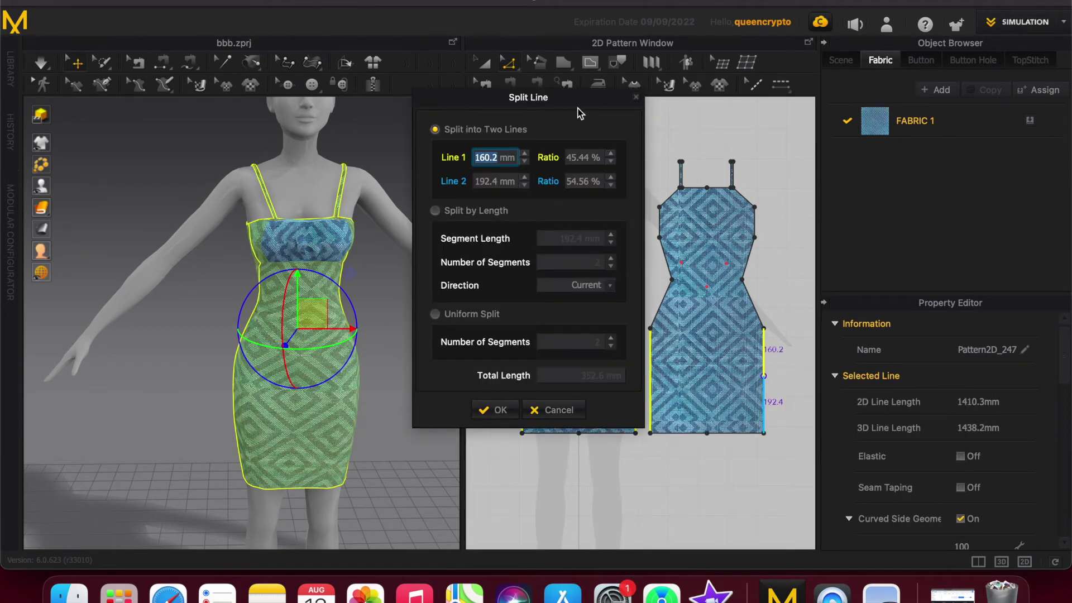
pyautogui.moveTo(602, 114); pyautogui.dragTo(406, 128)
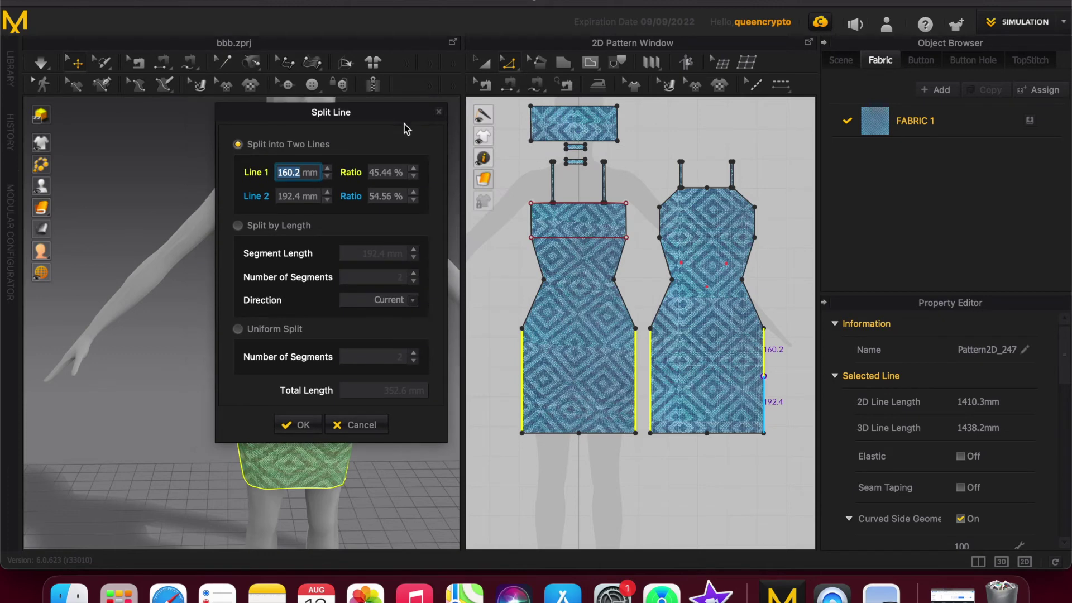
pyautogui.click(239, 330)
pyautogui.click(301, 426)
# Split the back piece's lower side edge nearest the front piece uniformly into 2 segments
pyautogui.click(651, 379)
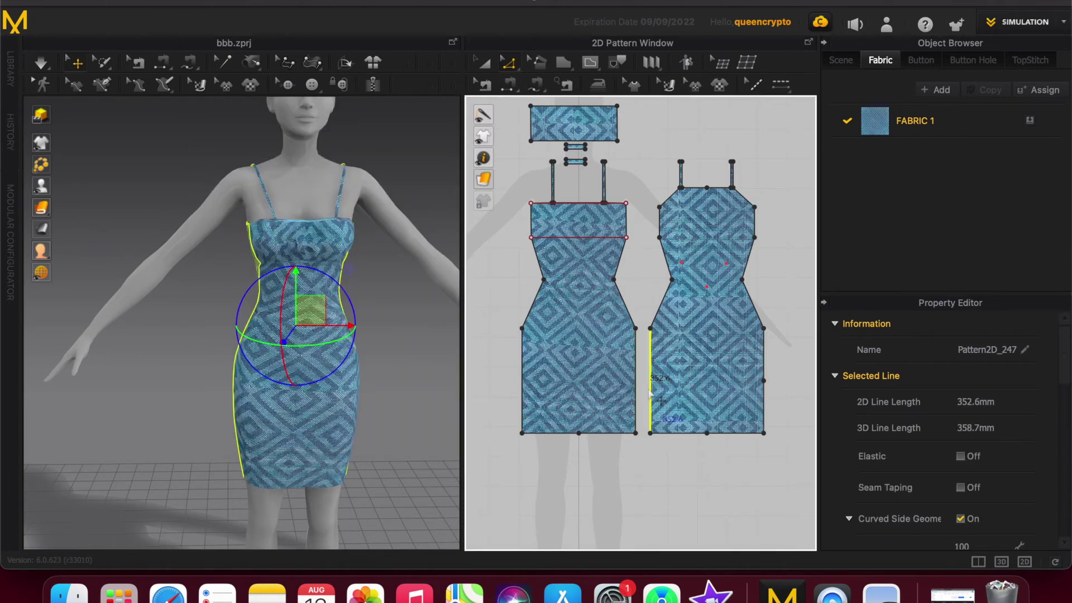
pyautogui.rightClick(649, 388)
pyautogui.click(688, 459)
pyautogui.moveTo(593, 97); pyautogui.dragTo(454, 100)
pyautogui.click(325, 316)
pyautogui.click(358, 412)
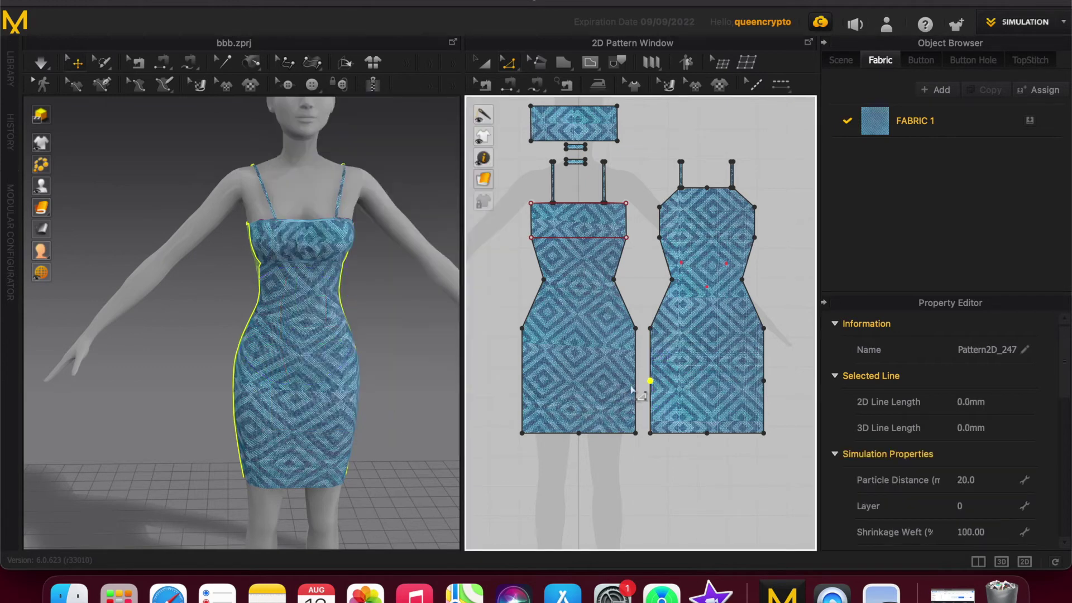
# Split the front piece's lower side edge nearest the back piece uniformly into 2 segments
pyautogui.click(635, 380)
pyautogui.rightClick(635, 387)
pyautogui.click(657, 450)
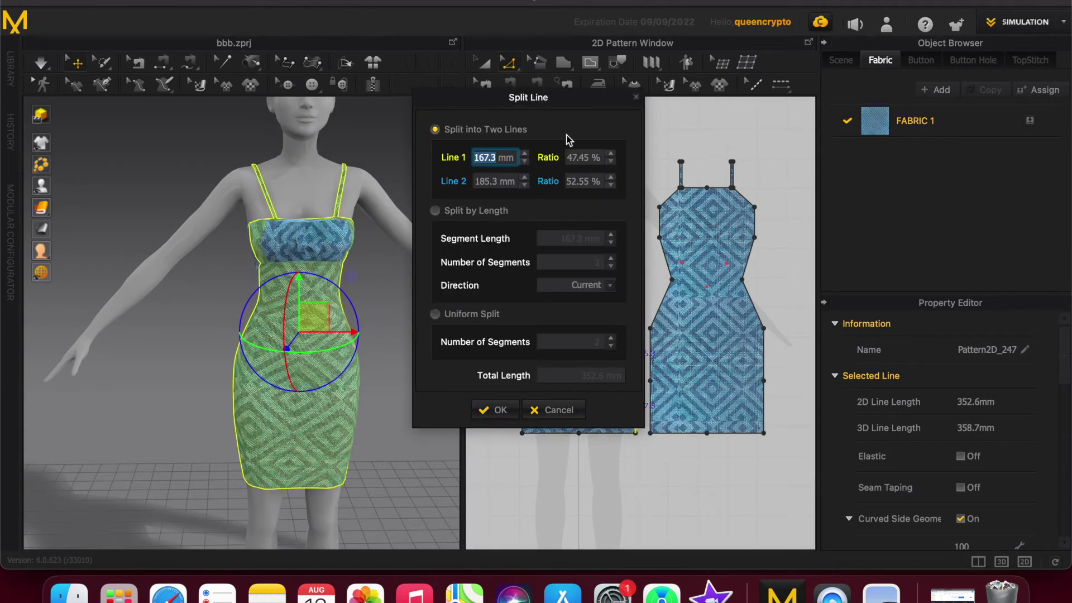
pyautogui.moveTo(495, 109); pyautogui.dragTo(313, 111)
pyautogui.click(253, 315)
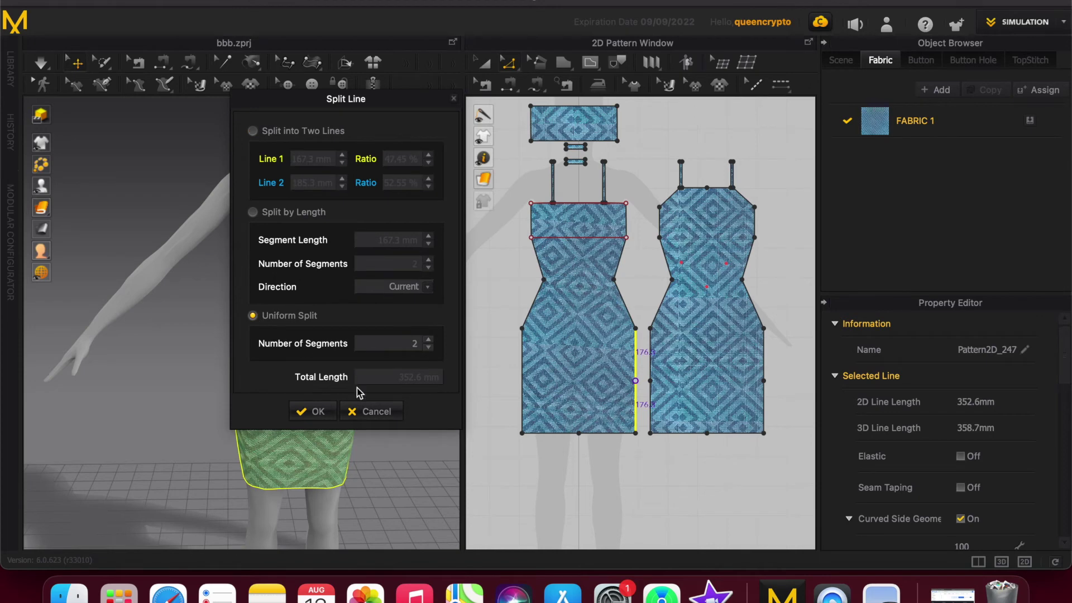
pyautogui.click(314, 413)
# Split the front piece's outer lower side edge, farthest from the back piece, uniformly into 2 segments
pyautogui.click(523, 380)
pyautogui.rightClick(522, 381)
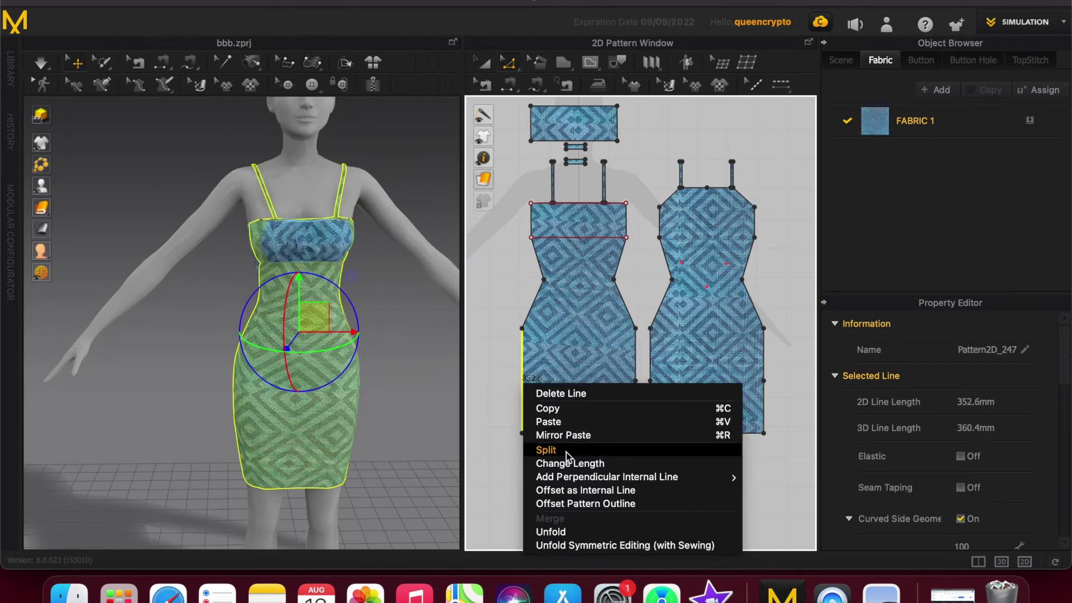
pyautogui.click(566, 449)
pyautogui.moveTo(507, 100); pyautogui.dragTo(295, 100)
pyautogui.click(221, 314)
pyautogui.click(283, 411)
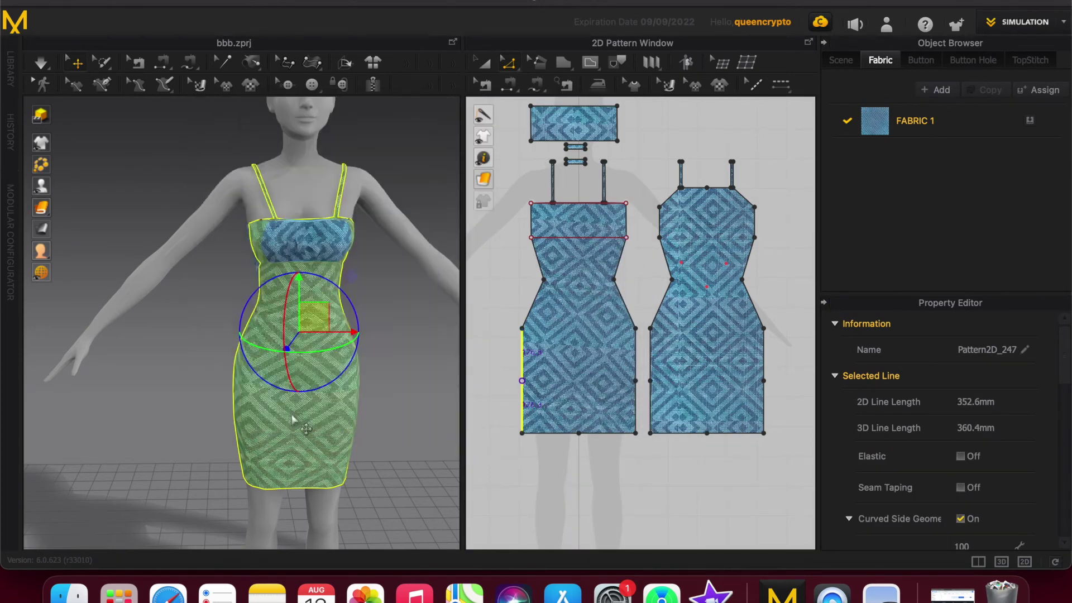
# Move the back piece sideways, leaving a wide gap between it and the front piece
pyautogui.scroll(-2, 478, 389)
pyautogui.click(525, 435)
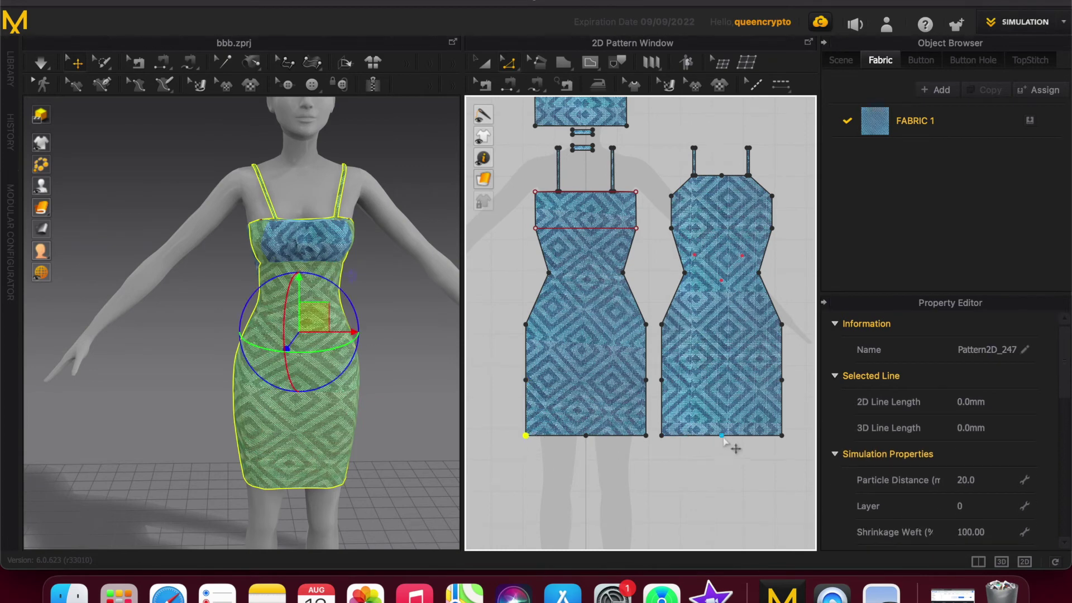
pyautogui.press('a')
pyautogui.click(597, 277)
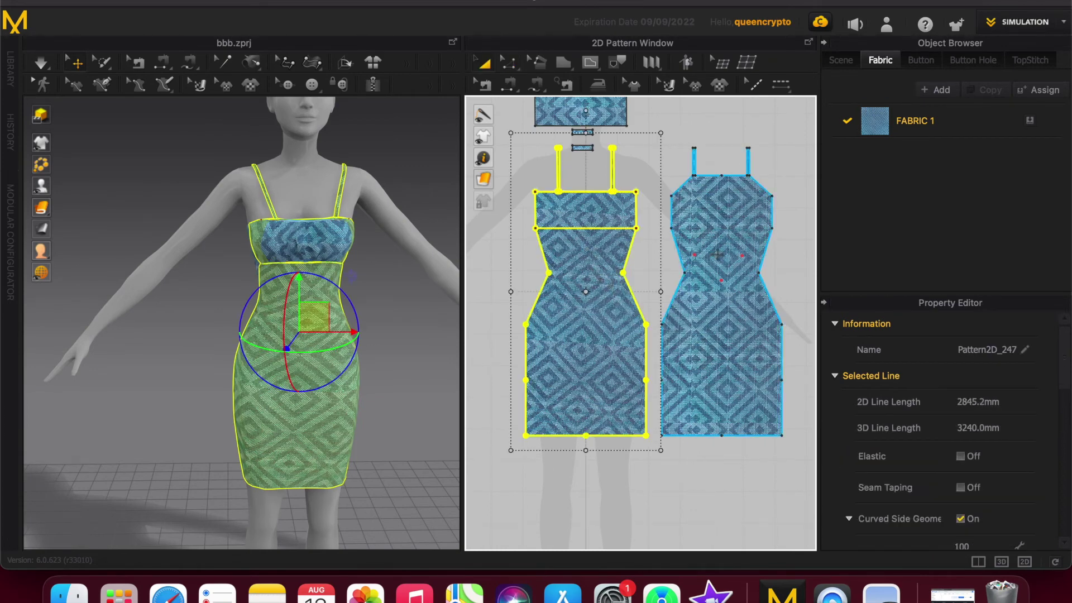
pyautogui.click(691, 261)
pyautogui.scroll(-3, 690, 261)
pyautogui.moveTo(687, 261); pyautogui.dragTo(739, 260)
pyautogui.scroll(3, 596, 387)
pyautogui.scroll(-2, 550, 379)
# Move the hem corners of the front and back pieces outward to flare the skirt
pyautogui.click(525, 353)
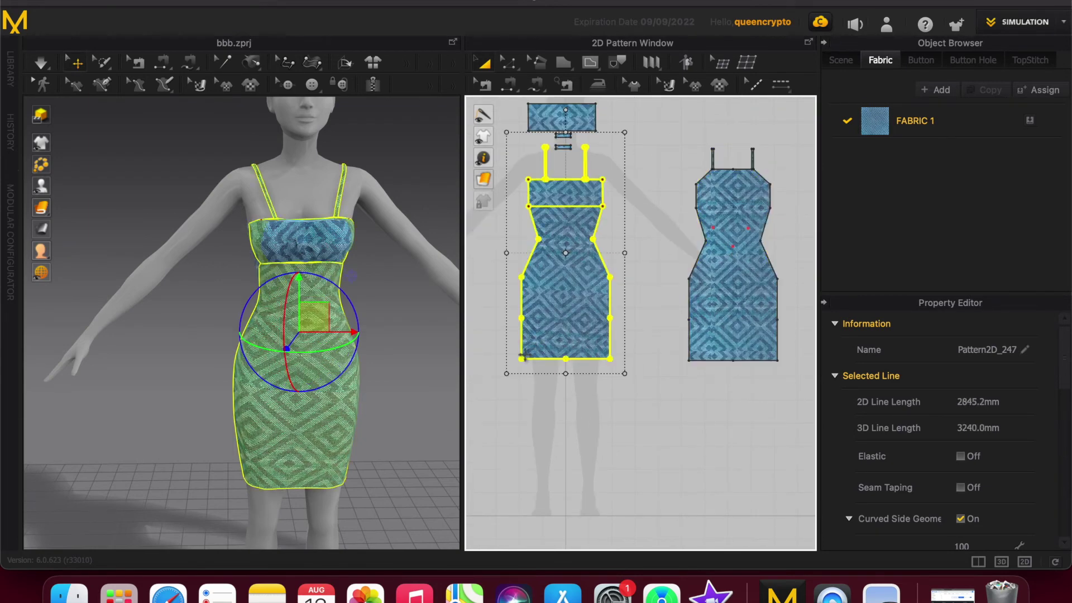
pyautogui.click(521, 359)
pyautogui.keyDown('shift'); pyautogui.click(689, 362); pyautogui.keyUp('shift')
pyautogui.moveTo(689, 361); pyautogui.dragTo(677, 361)
pyautogui.click(610, 360)
pyautogui.keyDown('shift'); pyautogui.click(777, 361); pyautogui.keyUp('shift')
pyautogui.moveTo(778, 361); pyautogui.dragTo(793, 360)
# Raise the points midway along the lower side edges of both pieces and simulate the flared skirt
pyautogui.click(522, 319)
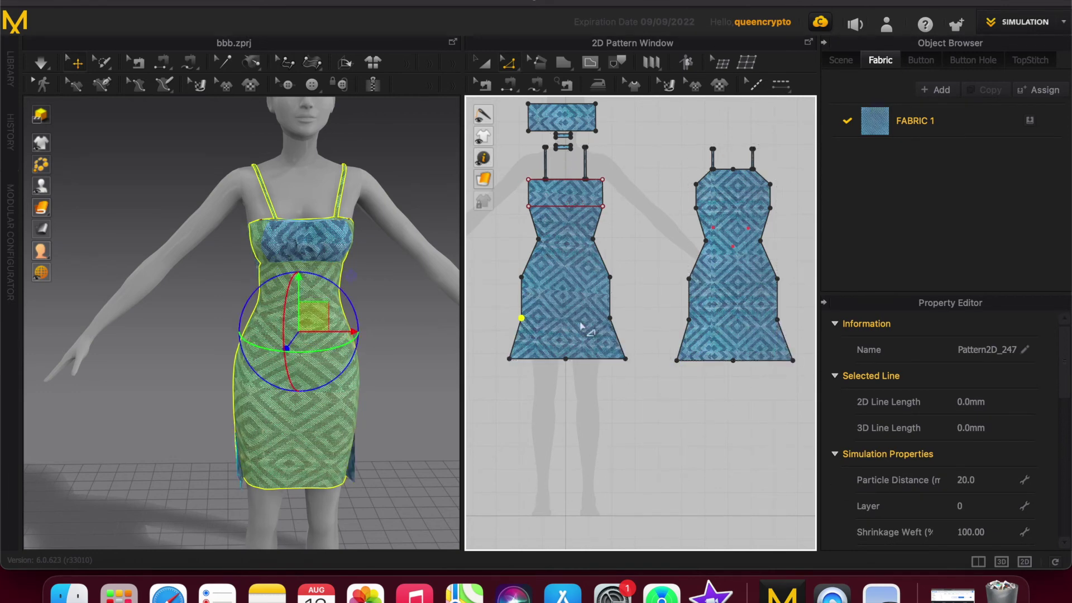
pyautogui.keyDown('shift'); pyautogui.click(689, 320); pyautogui.keyUp('shift')
pyautogui.keyDown('shift'); pyautogui.click(777, 320); pyautogui.keyUp('shift')
pyautogui.moveTo(777, 320); pyautogui.dragTo(778, 299)
pyautogui.click(410, 365)
pyautogui.moveTo(412, 369)
pyautogui.mouseDown(button='right')
pyautogui.moveTo(417, 402)
pyautogui.moveTo(394, 377)
pyautogui.mouseUp(button='right')
pyautogui.click(303, 442)
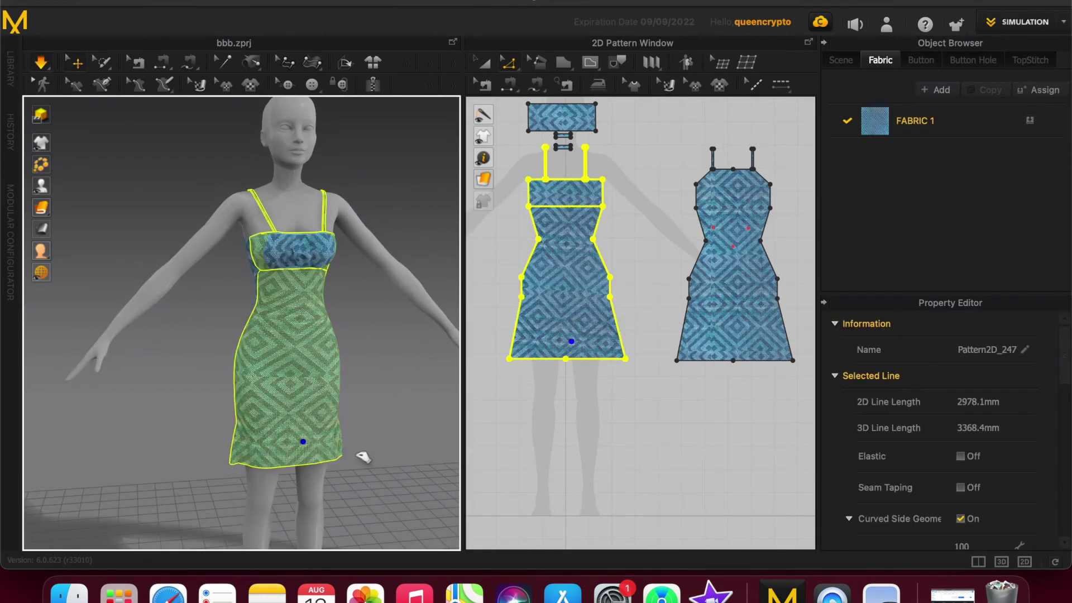
pyautogui.click(379, 427)
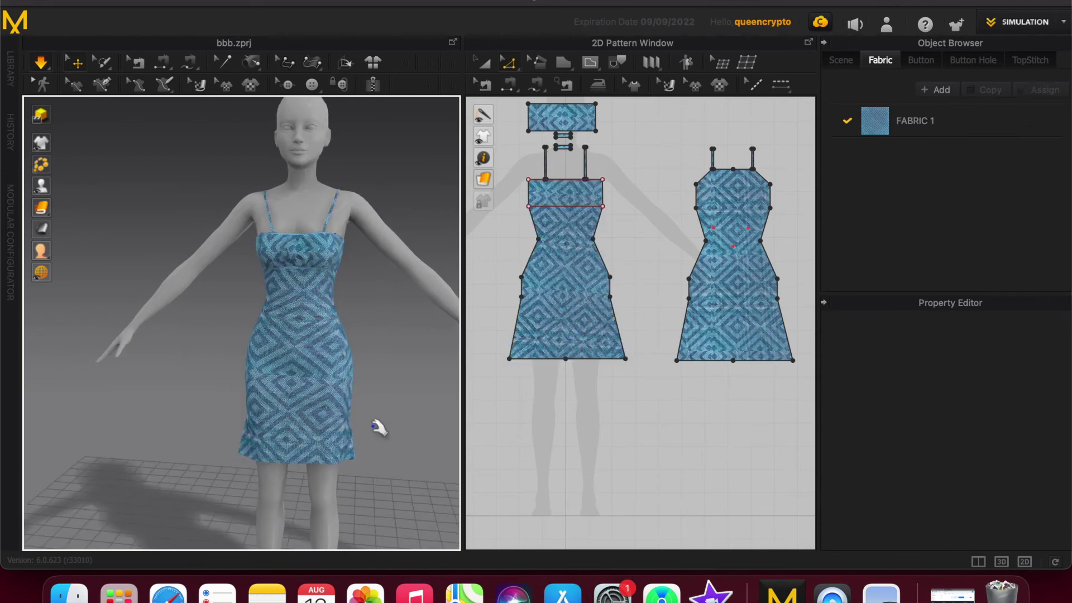
# Delete the centre hem points of the front and back pieces
pyautogui.click(566, 359)
pyautogui.press('Delete')
pyautogui.click(733, 361)
pyautogui.press('Delete')
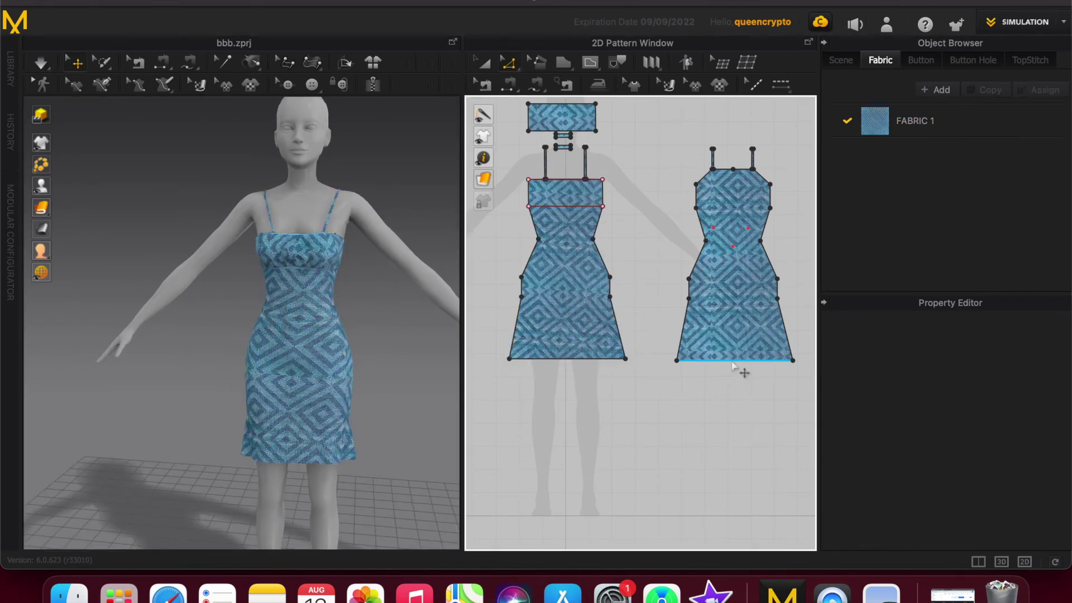
# Lower the hem lines of both pieces together to lengthen the skirt
pyautogui.click(733, 361)
pyautogui.keyDown('shift'); pyautogui.moveTo(581, 359); pyautogui.dragTo(579, 381); pyautogui.keyUp('shift')
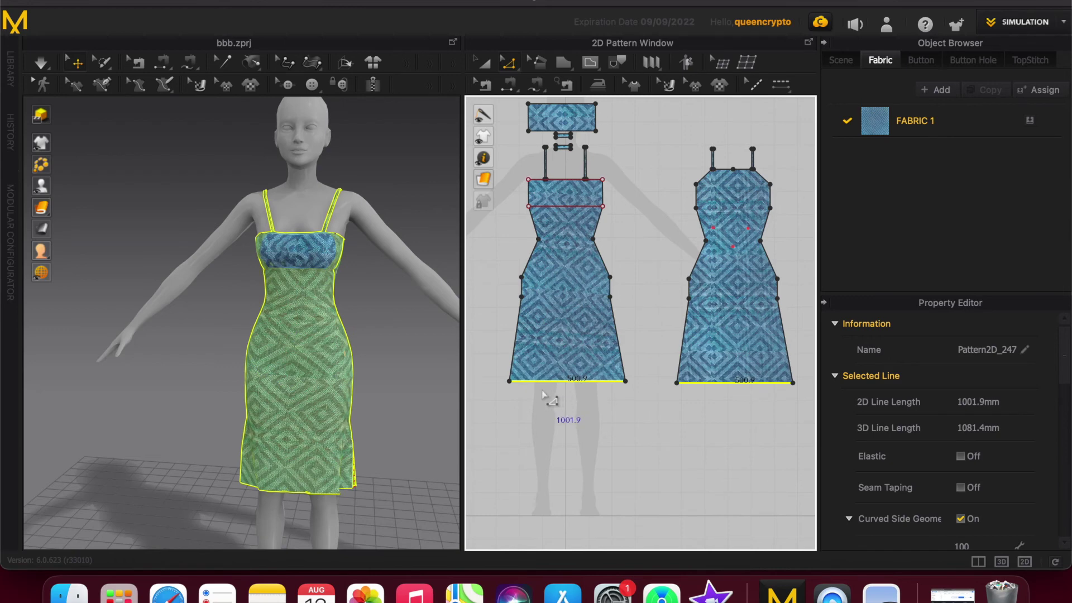
pyautogui.click(204, 418)
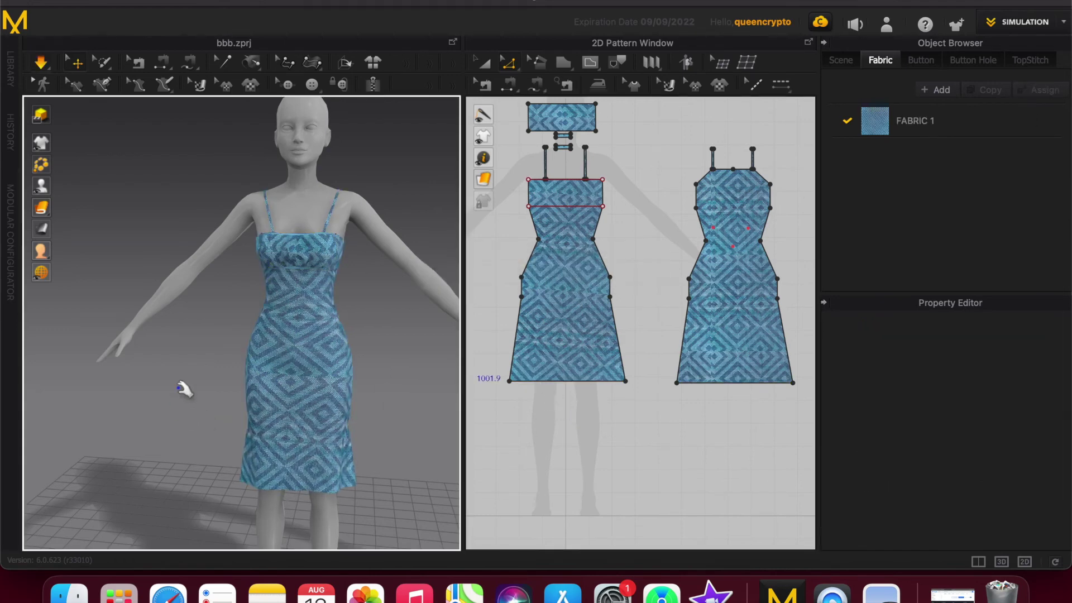
# Raise the hem lines of the front and back pieces together to shorten the dress above the knee
pyautogui.click(589, 380)
pyautogui.keyDown('shift'); pyautogui.click(713, 384); pyautogui.keyUp('shift')
pyautogui.keyDown('ctrl'); pyautogui.moveTo(713, 383); pyautogui.dragTo(714, 342); pyautogui.keyUp('ctrl')
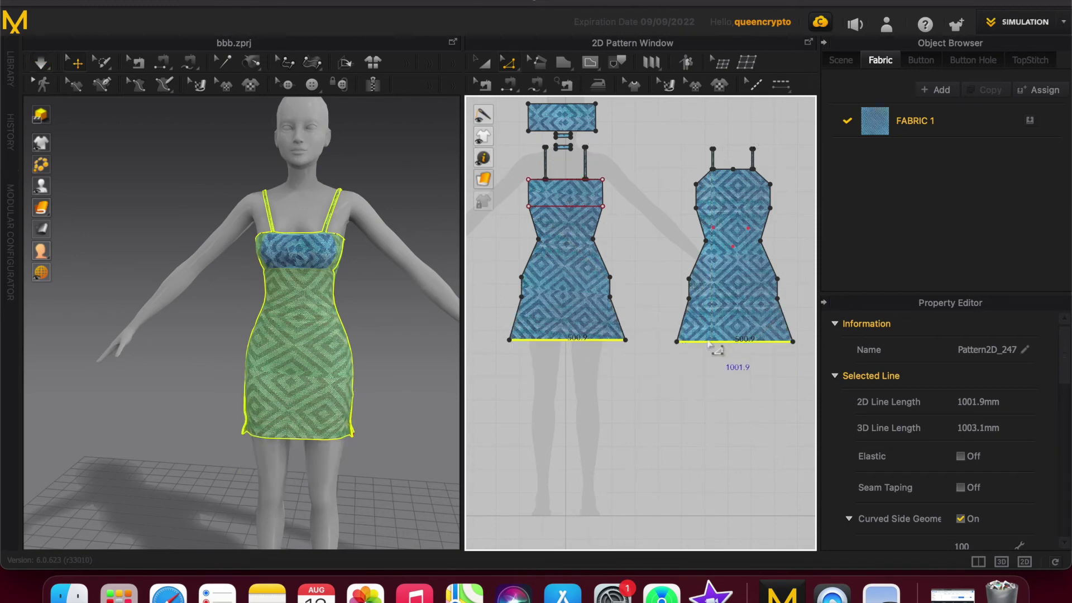
pyautogui.click(407, 412)
pyautogui.moveTo(407, 412); pyautogui.dragTo(417, 414, button='right')
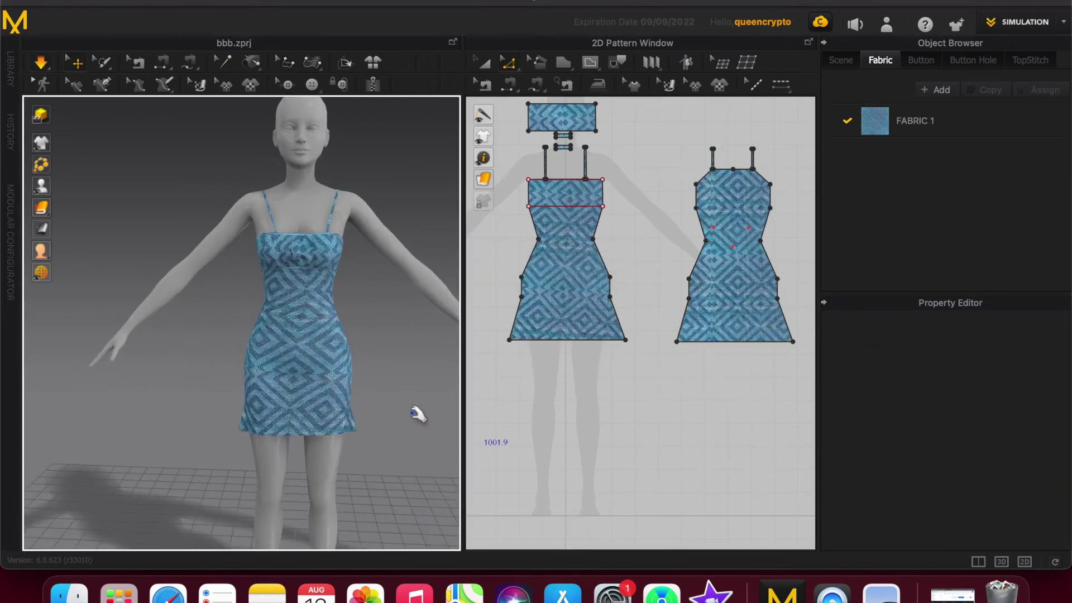
# Delete the extra points along the lower side edges of both pieces, leaving straight lines from hip to hem
pyautogui.click(532, 296)
pyautogui.press('Delete')
pyautogui.click(610, 297)
pyautogui.press('Delete')
pyautogui.click(689, 300)
pyautogui.press('Delete')
pyautogui.click(777, 304)
pyautogui.click(785, 307)
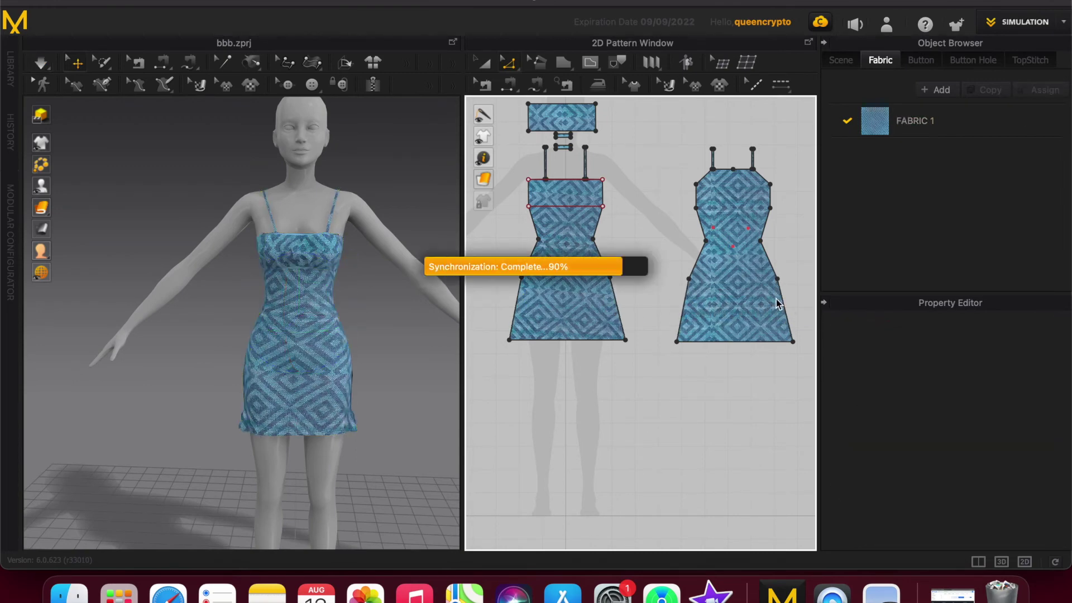
pyautogui.click(518, 325)
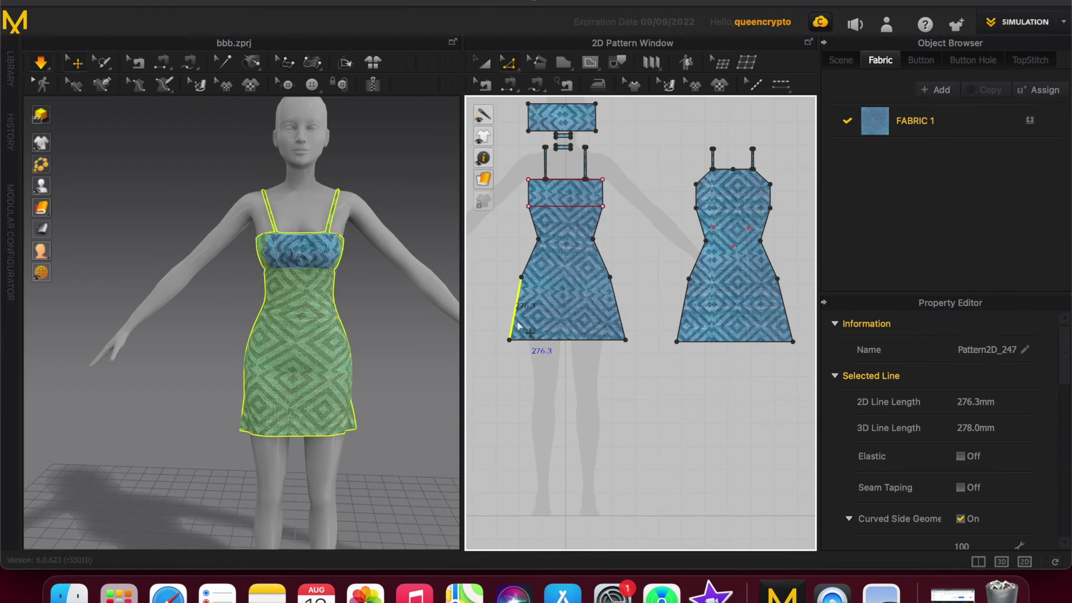
pyautogui.click(510, 339)
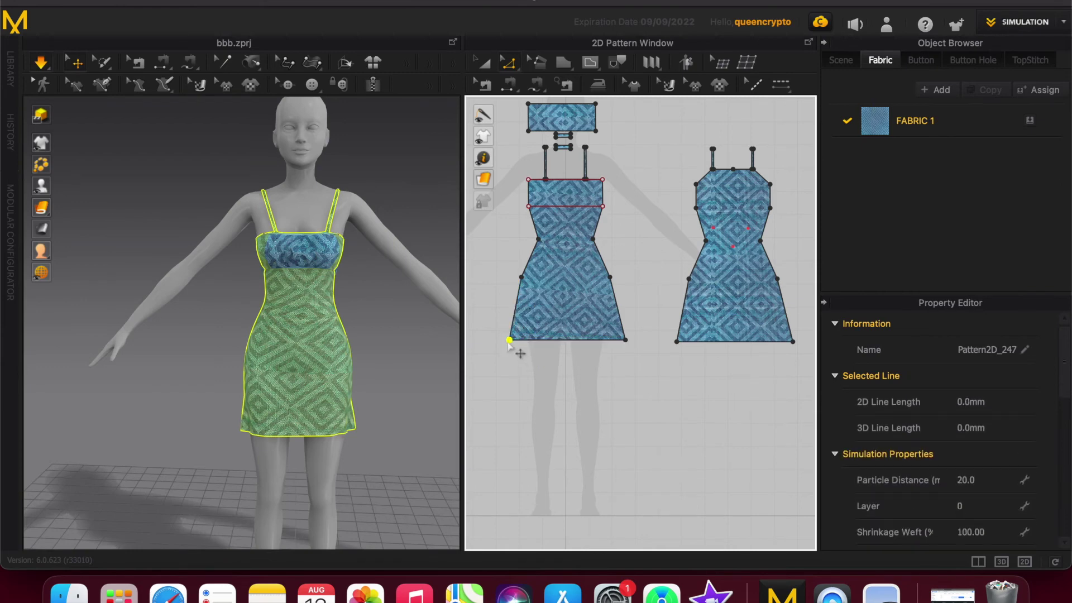
# Select the back piece for texture editing and examine the dress's pattern from behind and from the front
pyautogui.click(378, 385)
pyautogui.moveTo(398, 397); pyautogui.dragTo(364, 393, button='right')
pyautogui.click(668, 86)
pyautogui.click(721, 280)
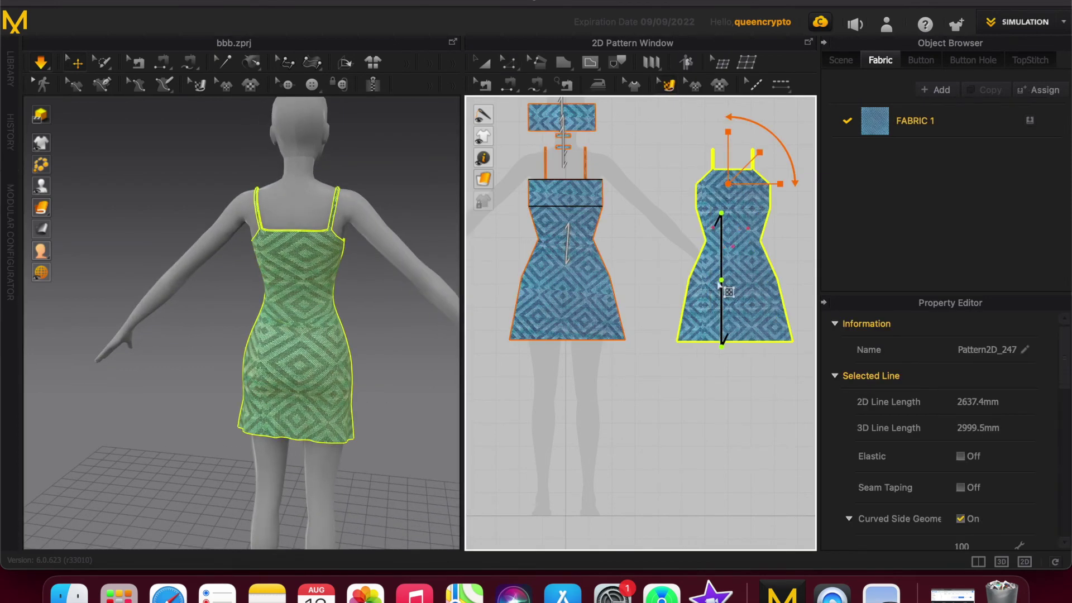
pyautogui.click(418, 401)
pyautogui.moveTo(419, 402); pyautogui.dragTo(251, 385, button='right')
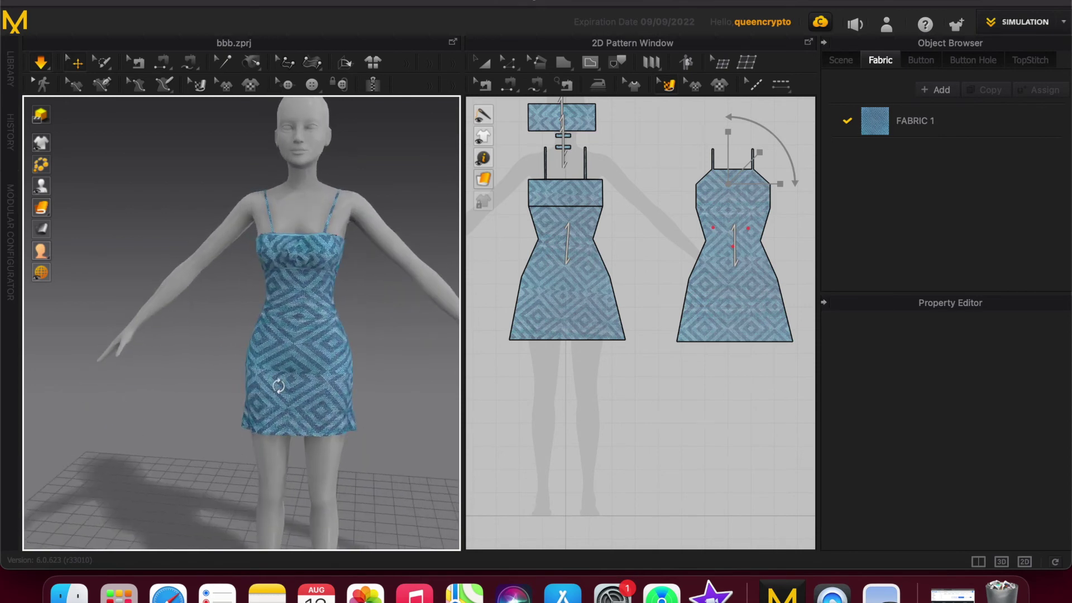
pyautogui.scroll(5, 374, 397)
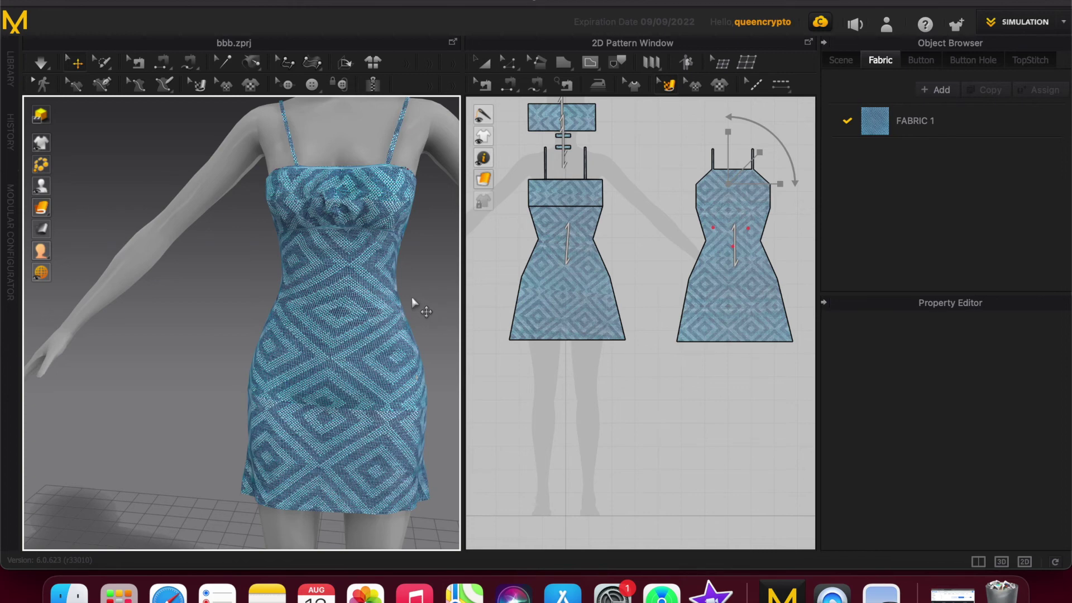
pyautogui.moveTo(416, 300); pyautogui.dragTo(359, 296, button='right')
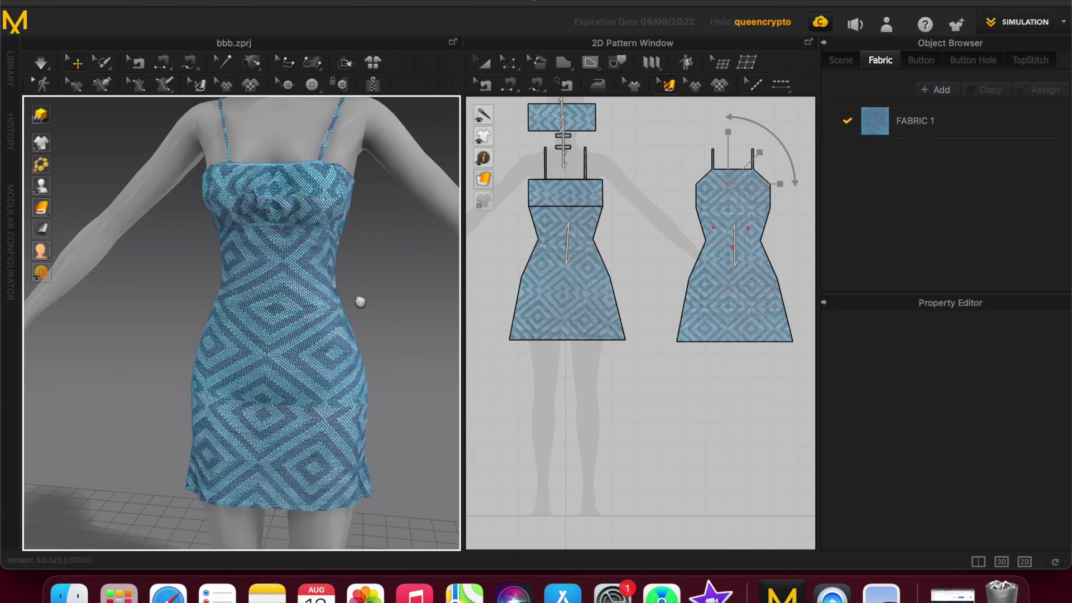
pyautogui.moveTo(371, 387); pyautogui.dragTo(527, 394, button='right')
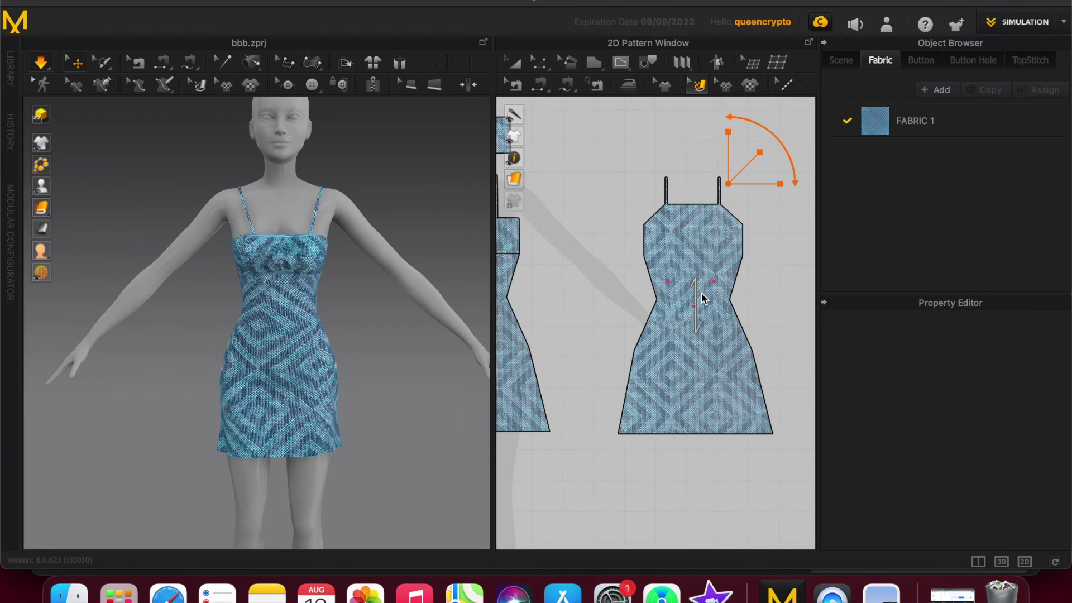
# Enlarge the fabric texture slightly and shift it downward on the back piece
pyautogui.click(706, 272)
pyautogui.moveTo(417, 336); pyautogui.dragTo(295, 334, button='right')
pyautogui.moveTo(742, 171); pyautogui.dragTo(749, 165)
pyautogui.moveTo(699, 264); pyautogui.dragTo(723, 413)
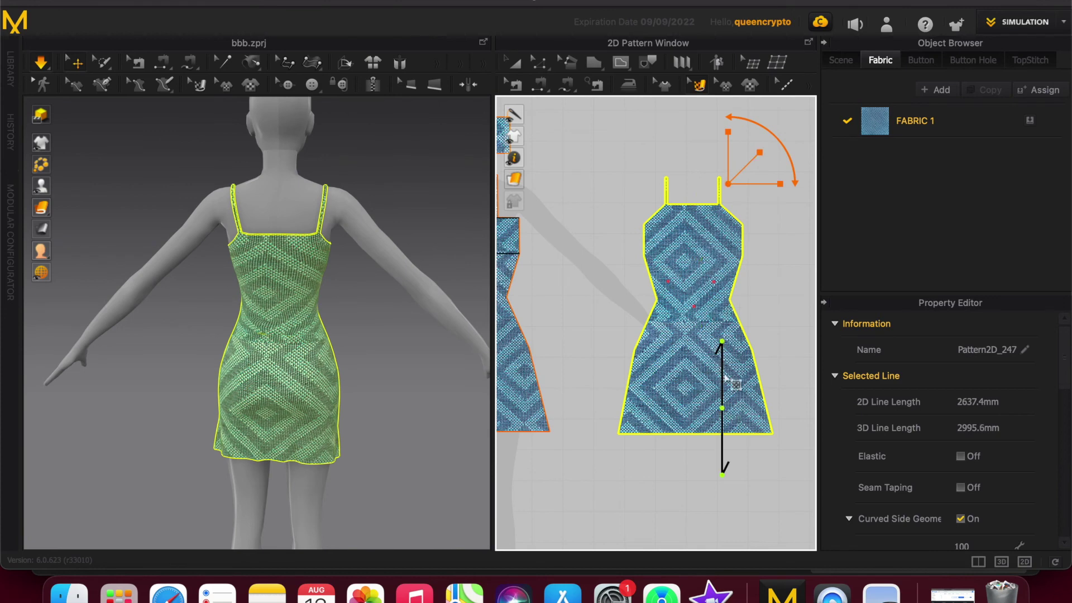
# Reposition the fabric texture on the back piece so the diamonds stack near its middle, checking the side seam and front of the dress
pyautogui.moveTo(725, 379); pyautogui.dragTo(708, 271)
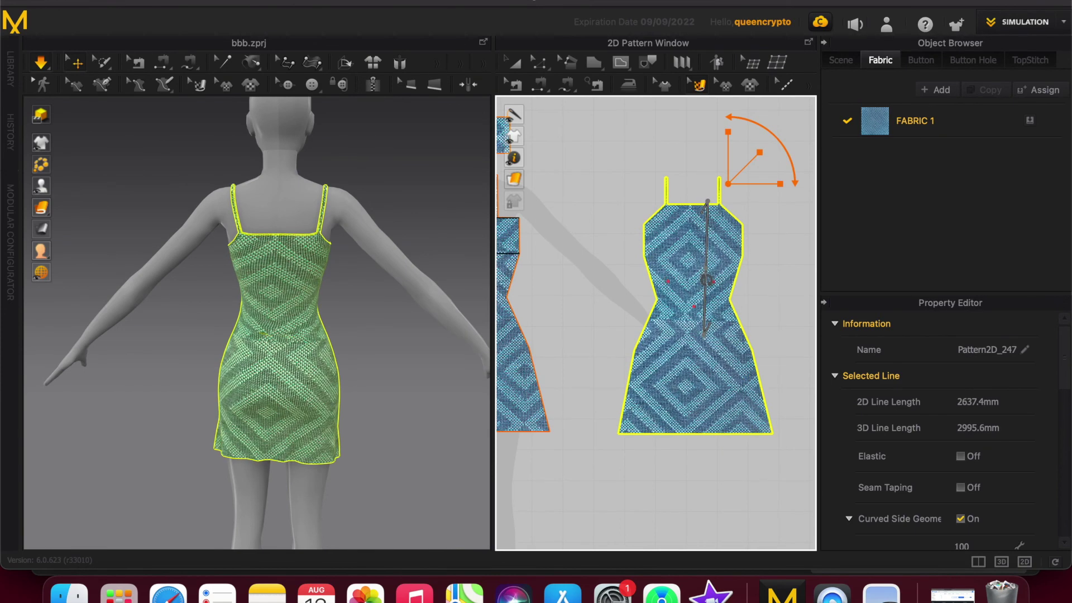
pyautogui.moveTo(691, 380); pyautogui.dragTo(693, 263)
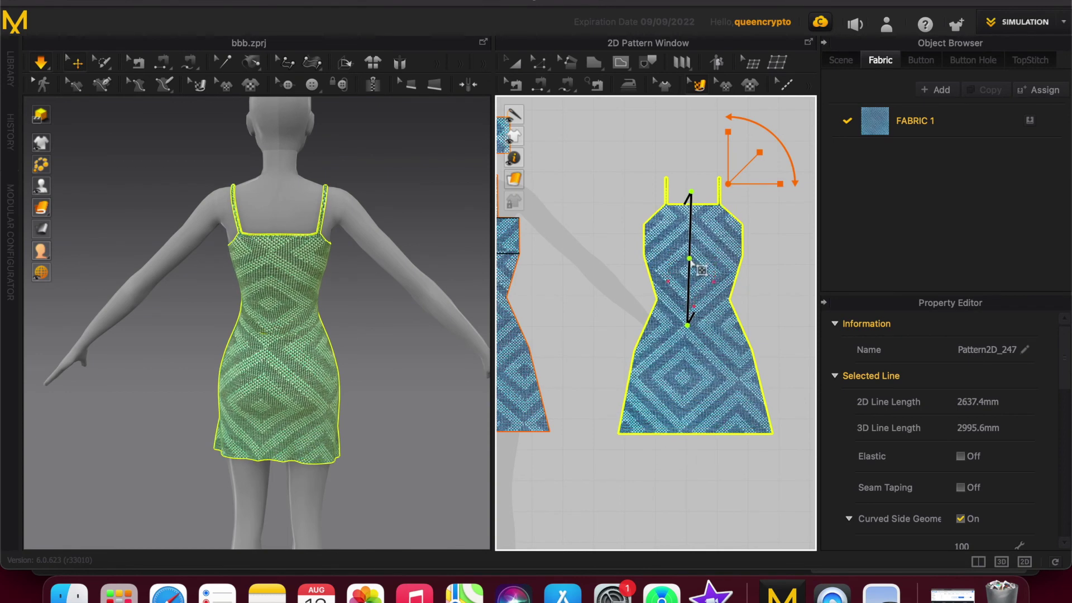
pyautogui.click(455, 352)
pyautogui.moveTo(396, 414); pyautogui.dragTo(332, 412, button='right')
pyautogui.moveTo(403, 303)
pyautogui.mouseDown(button='right')
pyautogui.moveTo(365, 306)
pyautogui.moveTo(391, 306)
pyautogui.mouseUp(button='right')
pyautogui.click(684, 325)
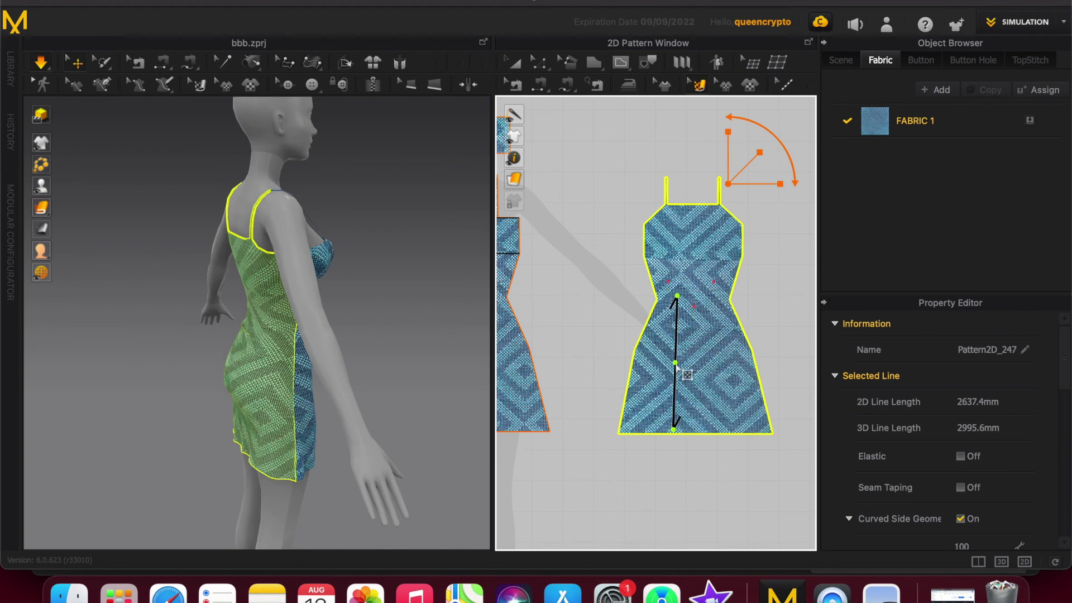
pyautogui.moveTo(679, 323); pyautogui.dragTo(682, 264)
pyautogui.moveTo(687, 397); pyautogui.dragTo(646, 329)
pyautogui.moveTo(386, 361); pyautogui.dragTo(283, 358, button='right')
pyautogui.click(405, 362)
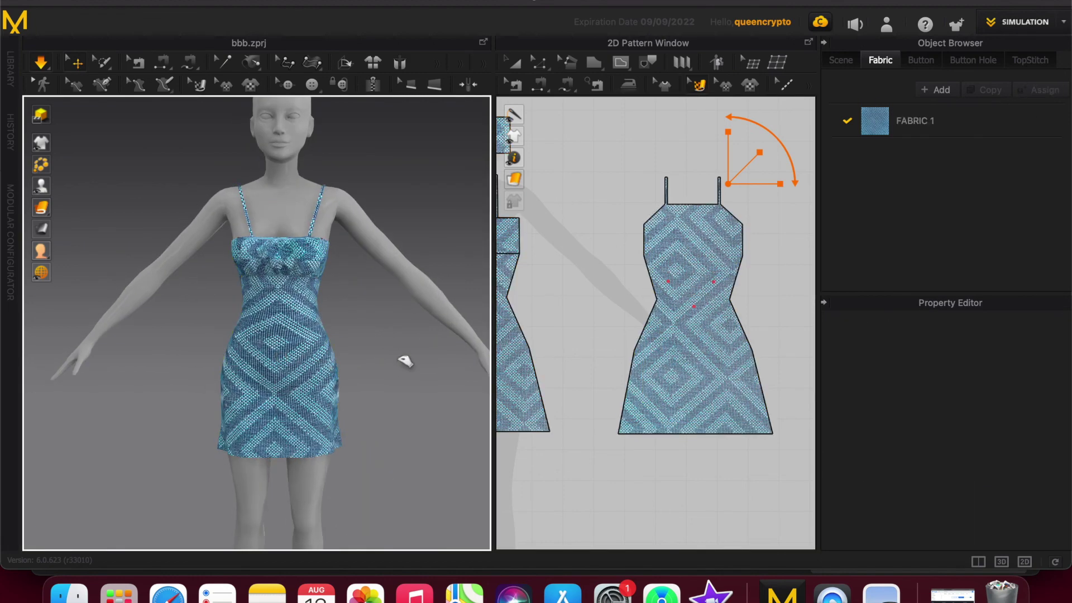
# Shift the fabric texture on the gathered bust panel so a diamond sits near its centre, and inspect the dress's front
pyautogui.scroll(-5, 712, 314)
pyautogui.scroll(-3, 684, 325)
pyautogui.scroll(8, 503, 255)
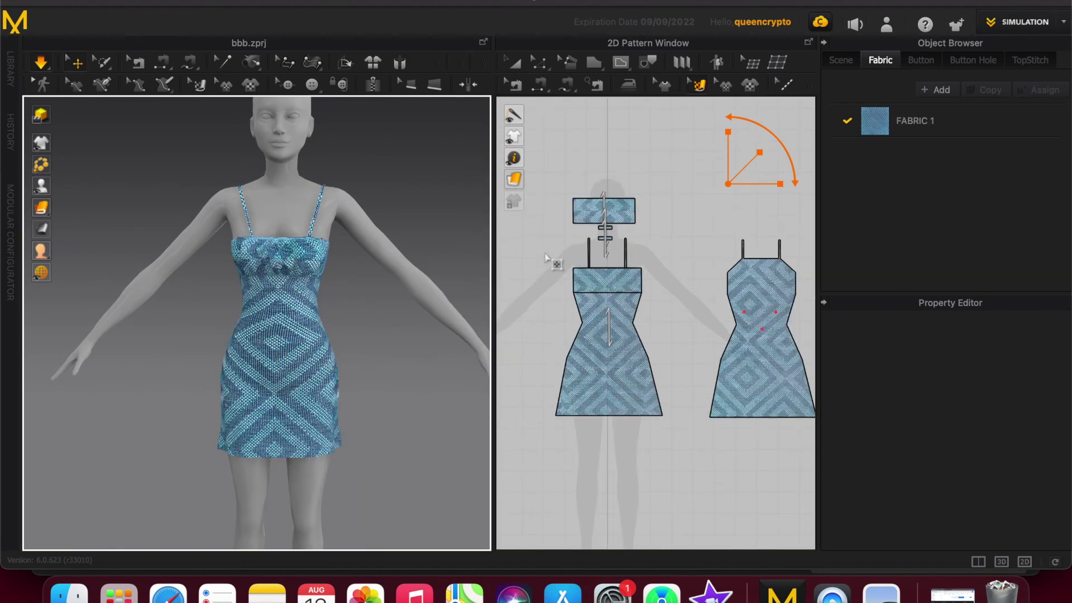
pyautogui.click(642, 296)
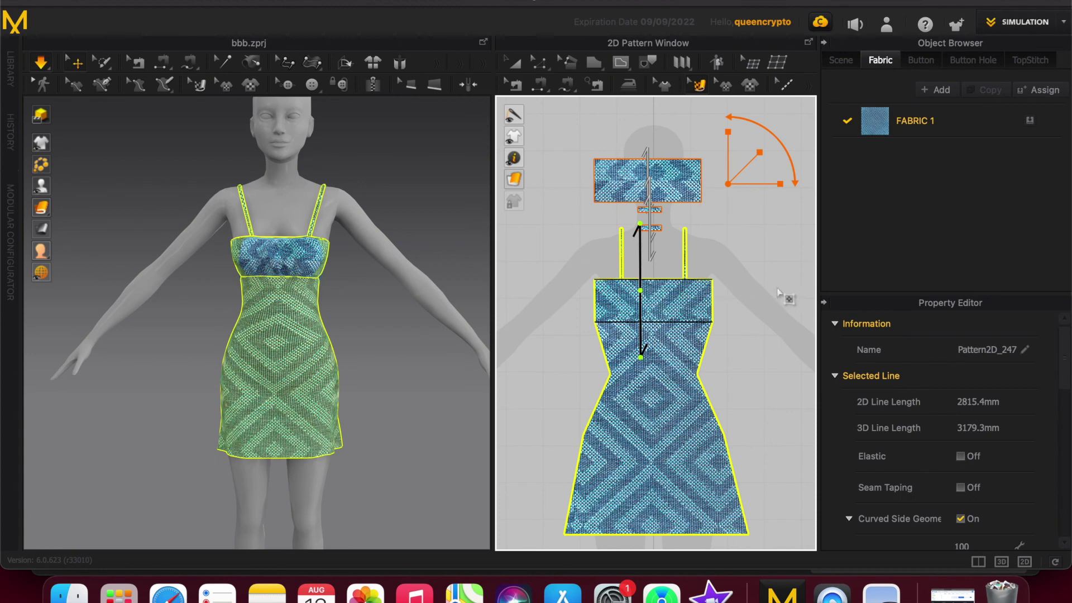
pyautogui.click(663, 186)
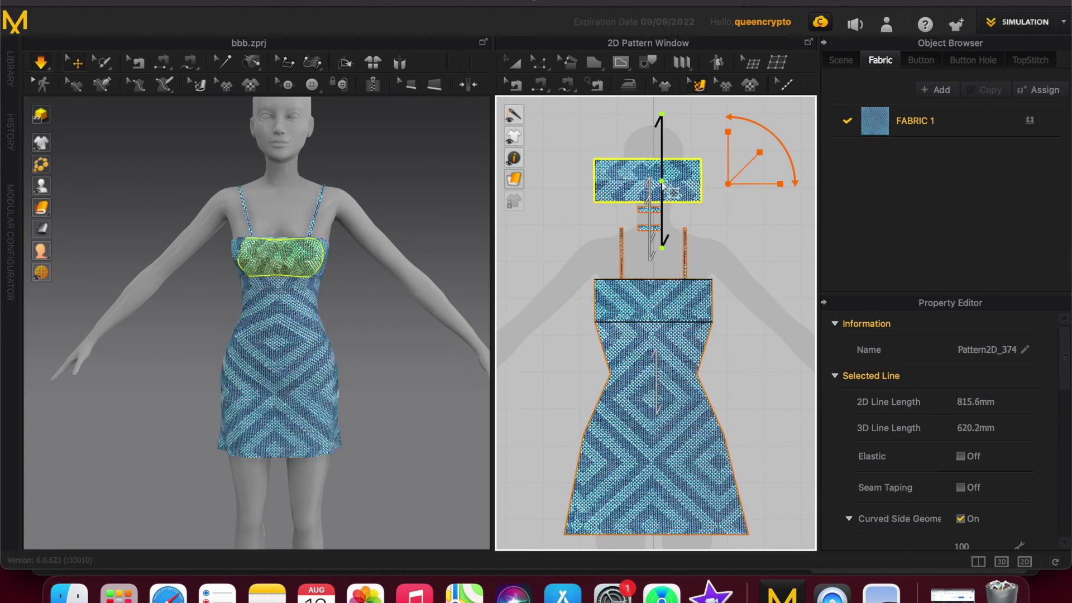
pyautogui.moveTo(678, 170); pyautogui.dragTo(679, 159)
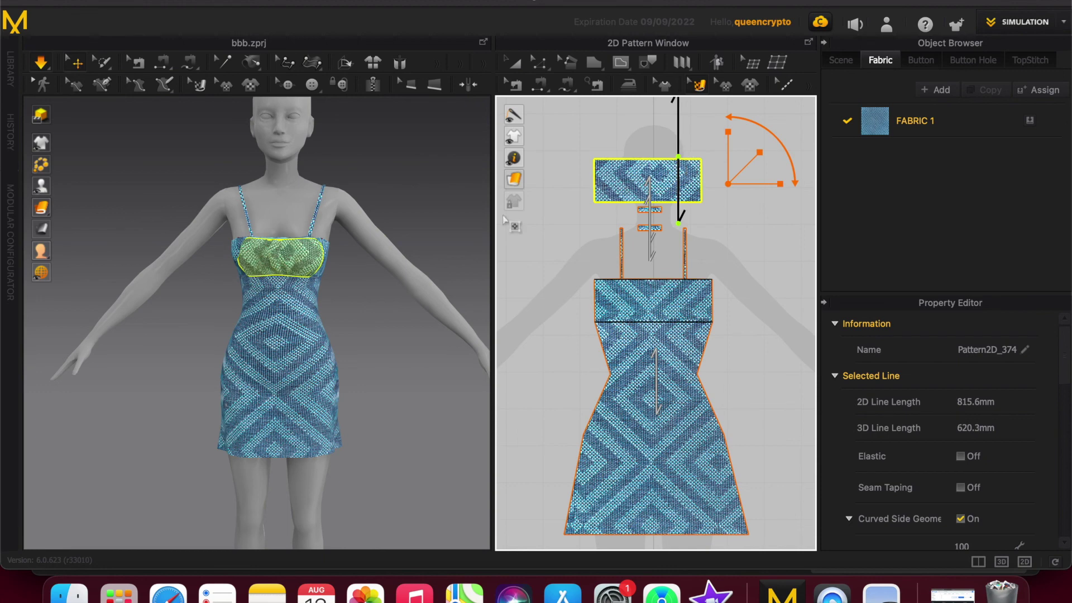
pyautogui.click(555, 218)
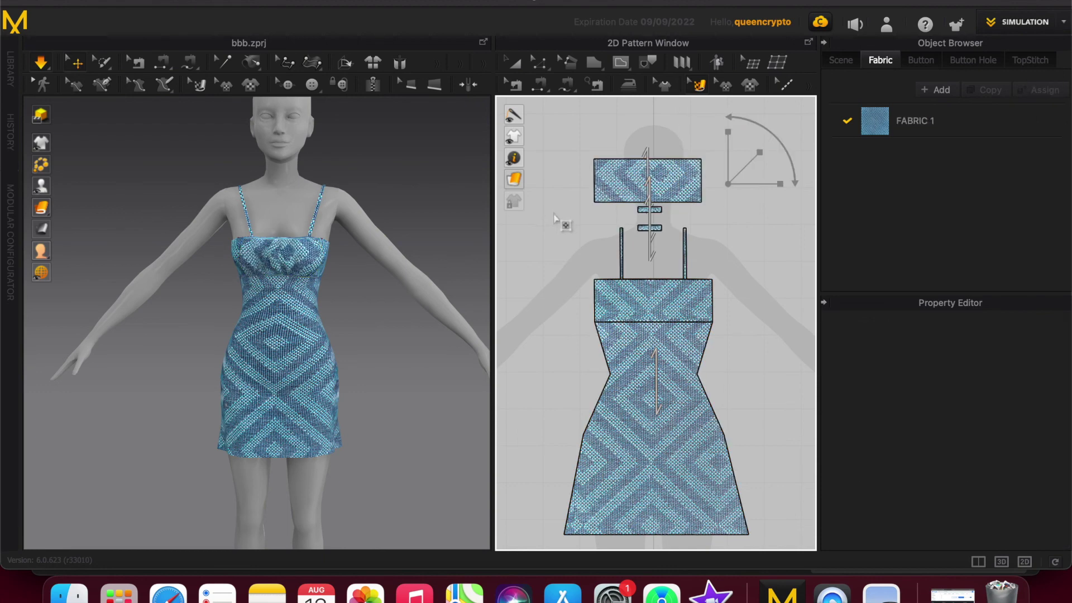
pyautogui.scroll(3, 369, 384)
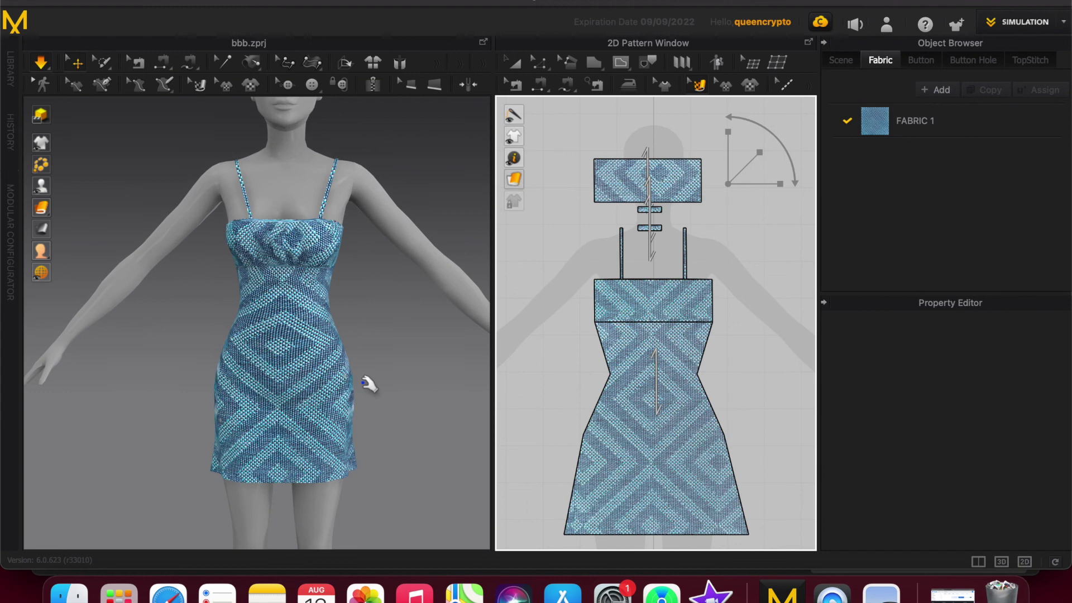